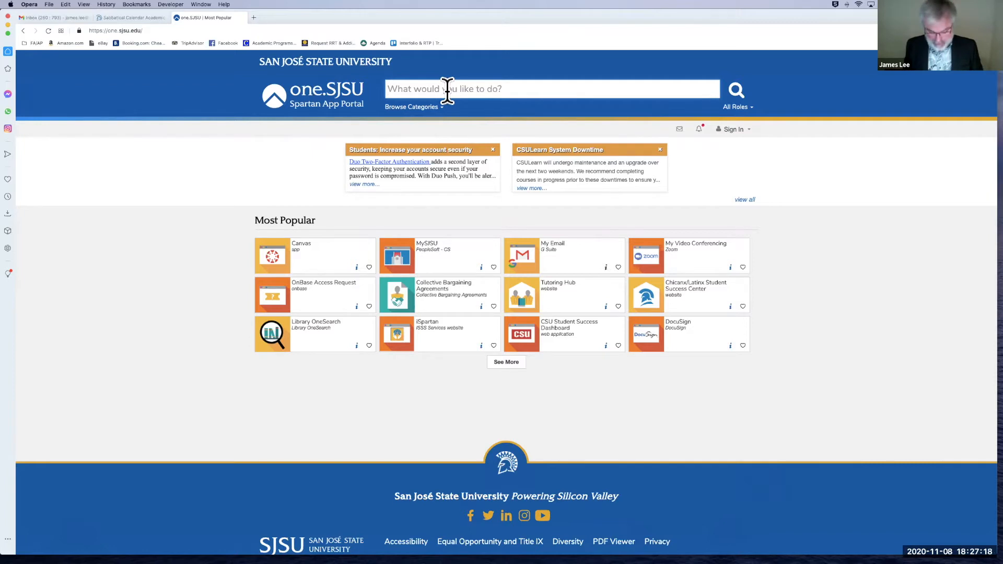
Step: Search the one.SJSU portal for 'efaculty' and launch the eFaculty - faculty app
{"action": "type", "text": "lty"}
{"action": "key", "text": "Return"}
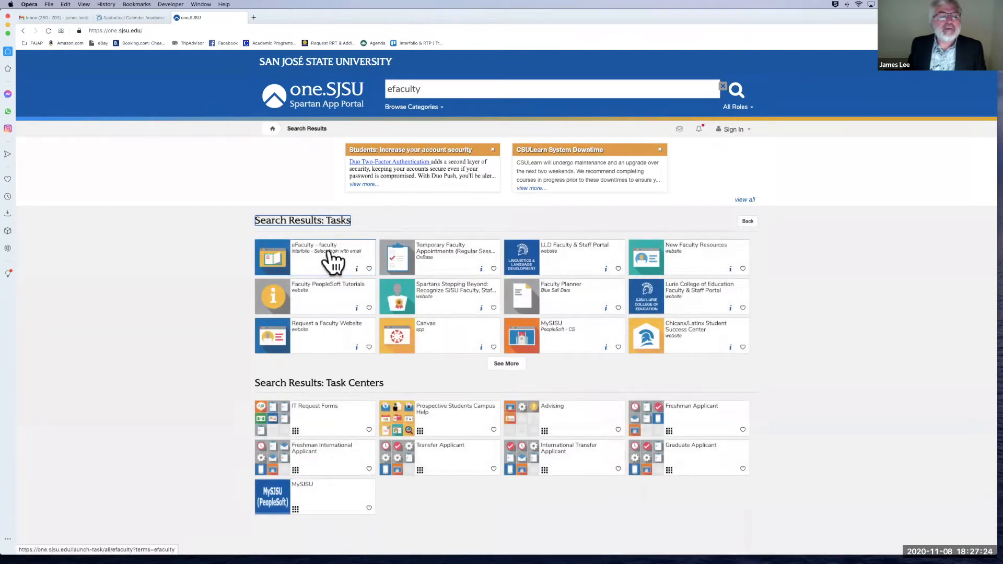
{"action": "left_click", "coordinate": [329, 254]}
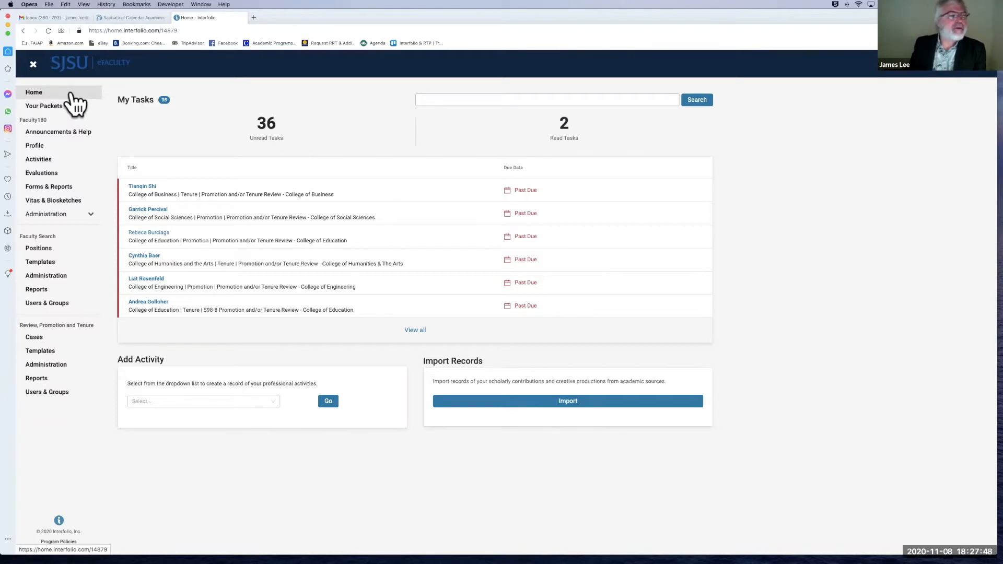
Step: View Your Packets to check the Justice Studies Lecturer Range Elevation Review packet
{"action": "left_click", "coordinate": [70, 109]}
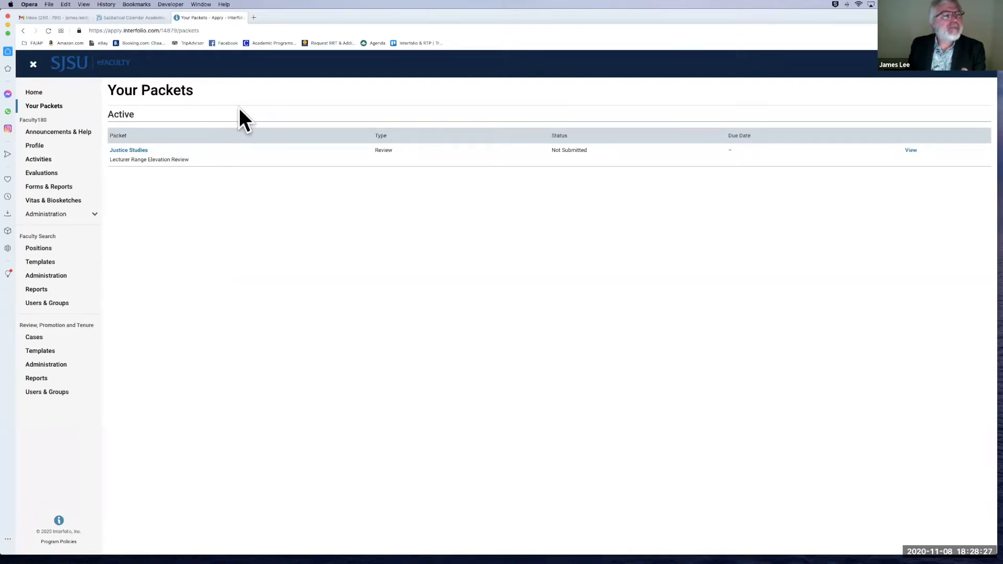
Step: Go to Activities and scroll through its section list down to RSCA Narrative
{"action": "left_click", "coordinate": [56, 162]}
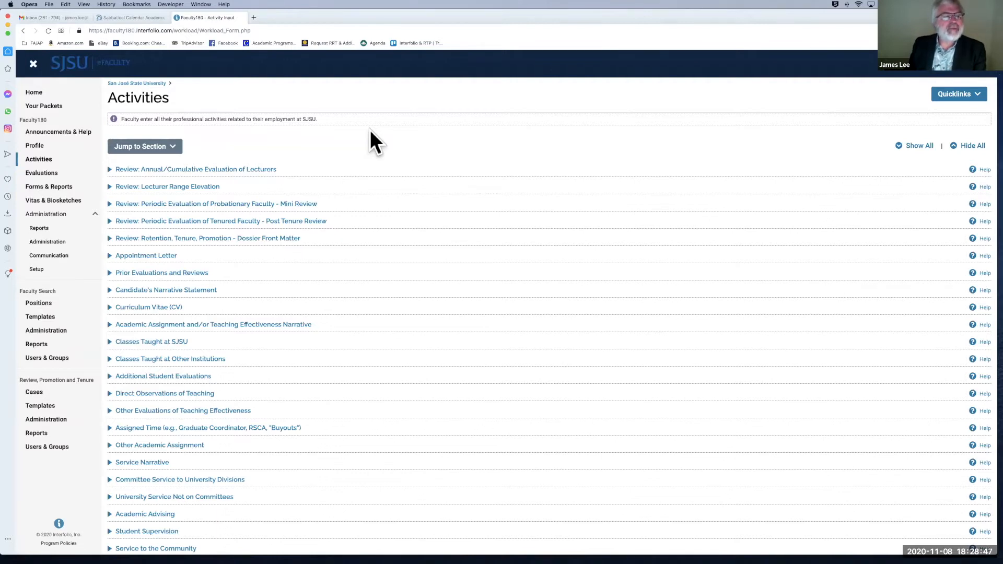
{"action": "scroll", "coordinate": [370, 131], "scroll_direction": "down", "scroll_amount": 2}
{"action": "scroll", "coordinate": [370, 131], "scroll_direction": "down", "scroll_amount": 1}
{"action": "scroll", "coordinate": [396, 104], "scroll_direction": "down", "scroll_amount": 1}
{"action": "scroll", "coordinate": [397, 103], "scroll_direction": "down", "scroll_amount": 1}
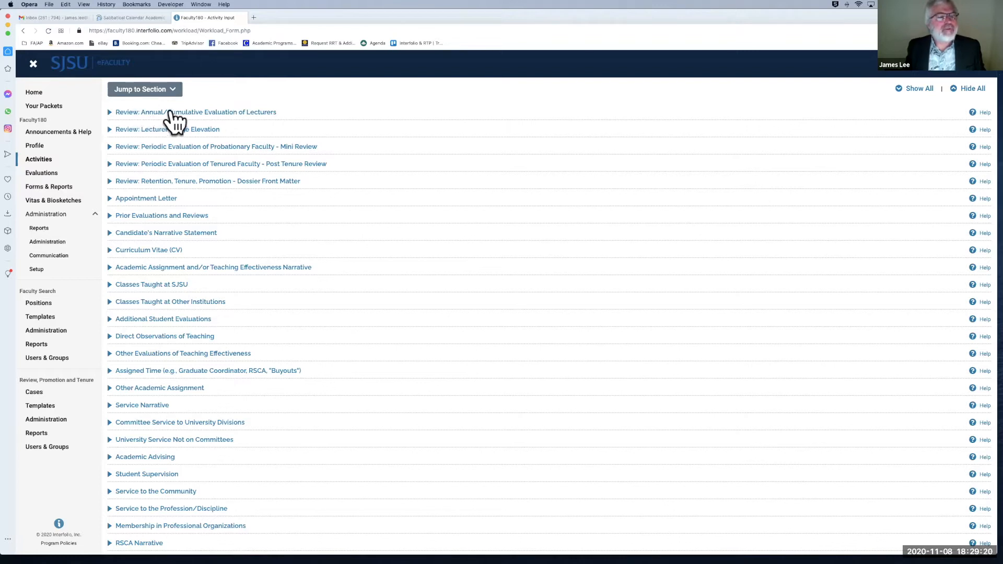
Step: Preview and collapse Annual/Cumulative Evaluation of Lecturers, then expand Prior Evaluations and Reviews
{"action": "left_click", "coordinate": [111, 113]}
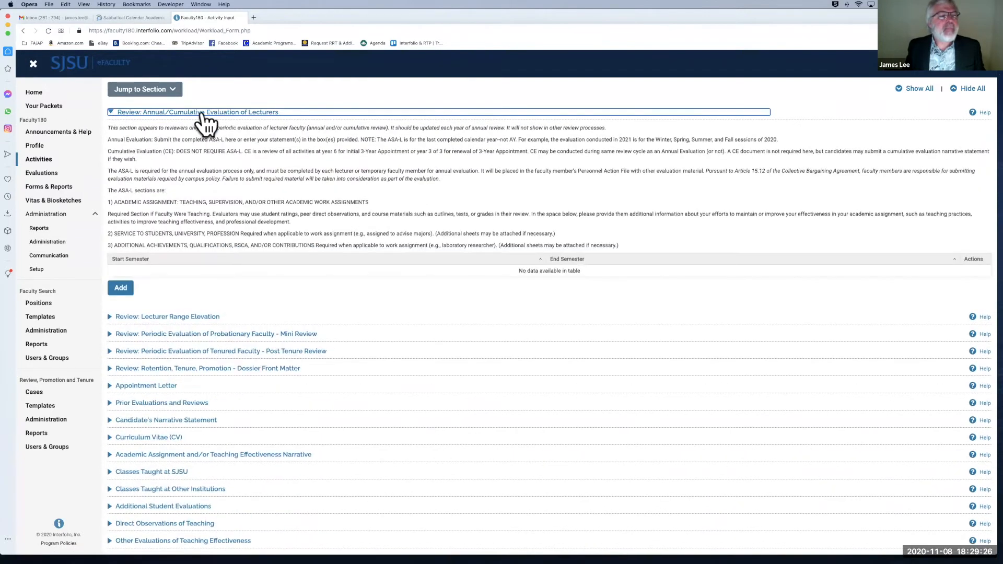
{"action": "scroll", "coordinate": [216, 176], "scroll_direction": "down", "scroll_amount": 1}
{"action": "scroll", "coordinate": [305, 173], "scroll_direction": "up", "scroll_amount": 1}
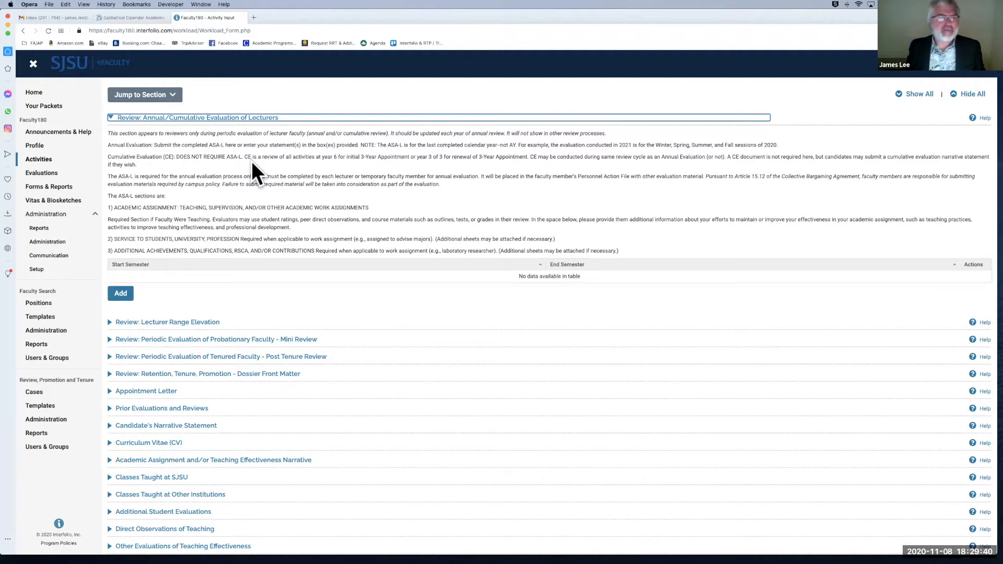
{"action": "scroll", "coordinate": [197, 150], "scroll_direction": "down", "scroll_amount": 1}
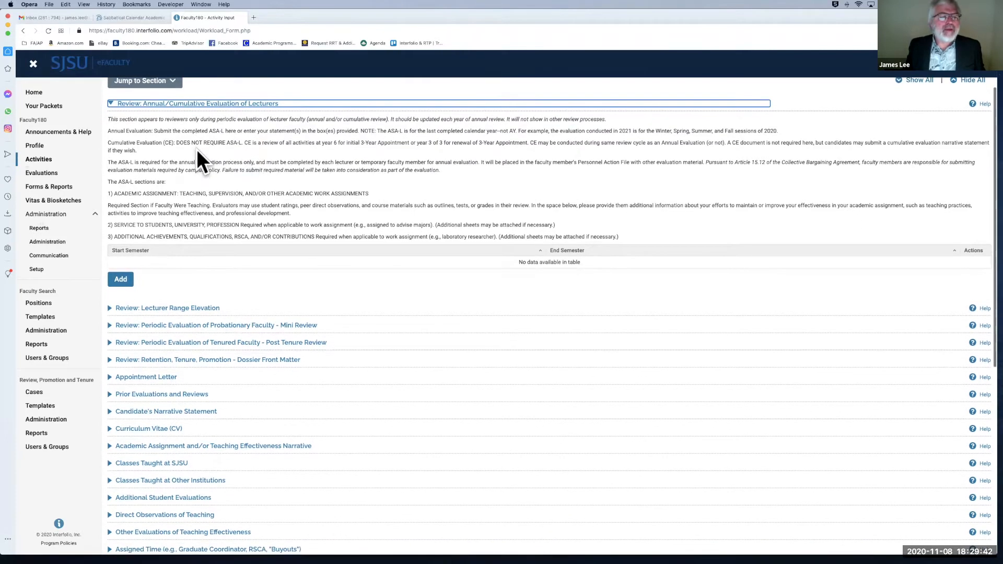
{"action": "scroll", "coordinate": [196, 149], "scroll_direction": "down", "scroll_amount": 1}
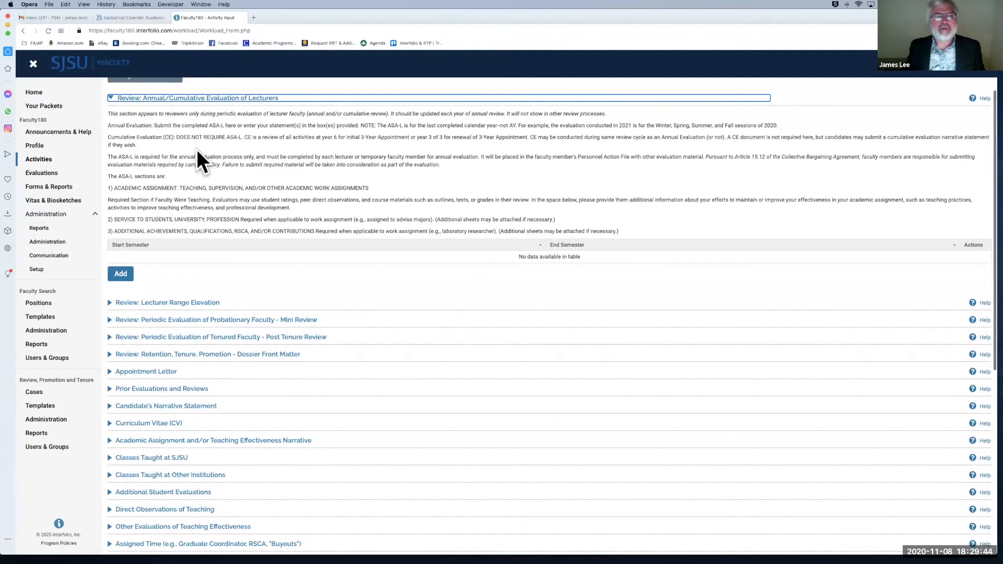
{"action": "left_click", "coordinate": [111, 98]}
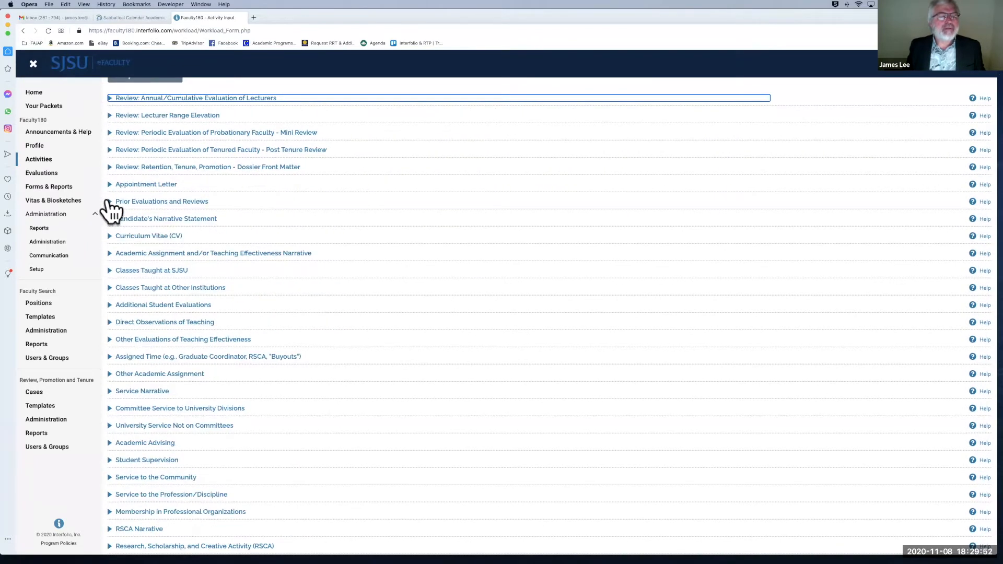
{"action": "left_click", "coordinate": [111, 203]}
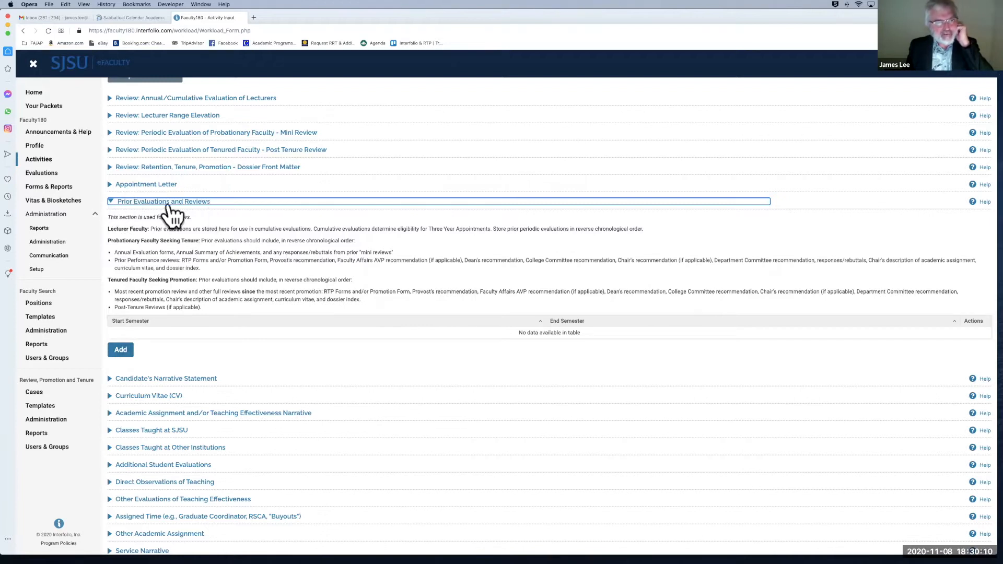
Step: Collapse Prior Evaluations, preview Classes Taught at SJSU, then expand Direct Observations of Teaching
{"action": "left_click", "coordinate": [111, 204]}
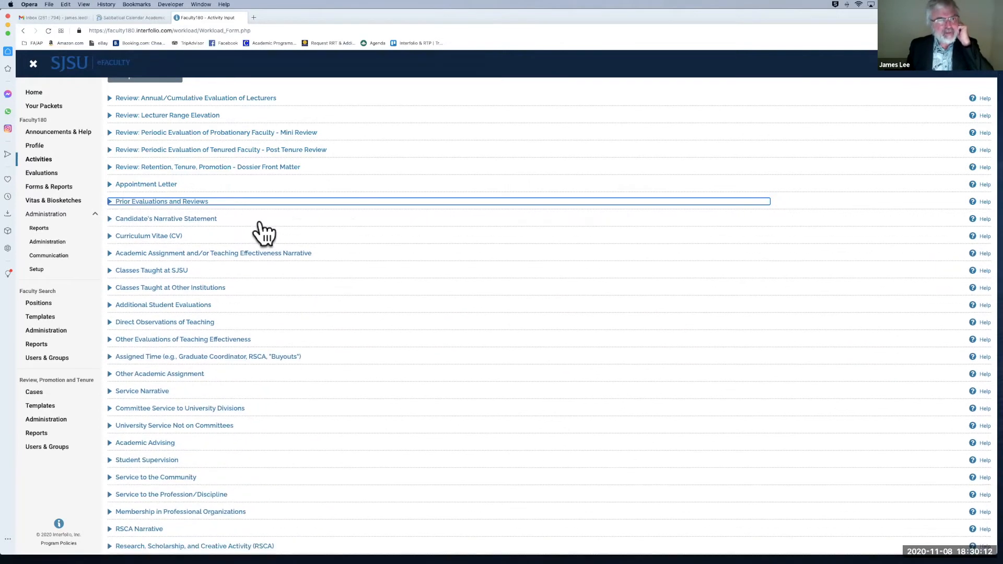
{"action": "scroll", "coordinate": [168, 231], "scroll_direction": "down", "scroll_amount": 2}
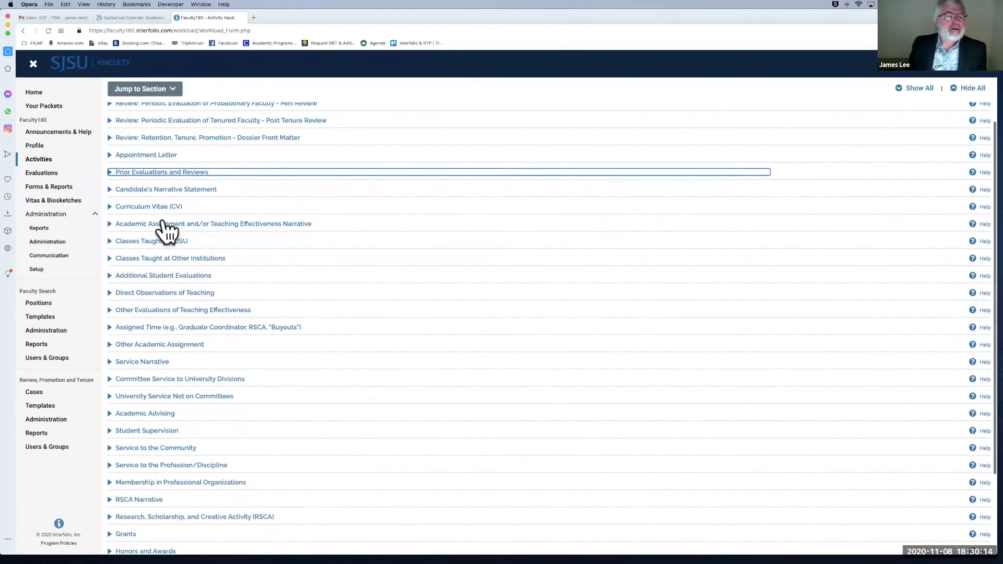
{"action": "left_click", "coordinate": [110, 239]}
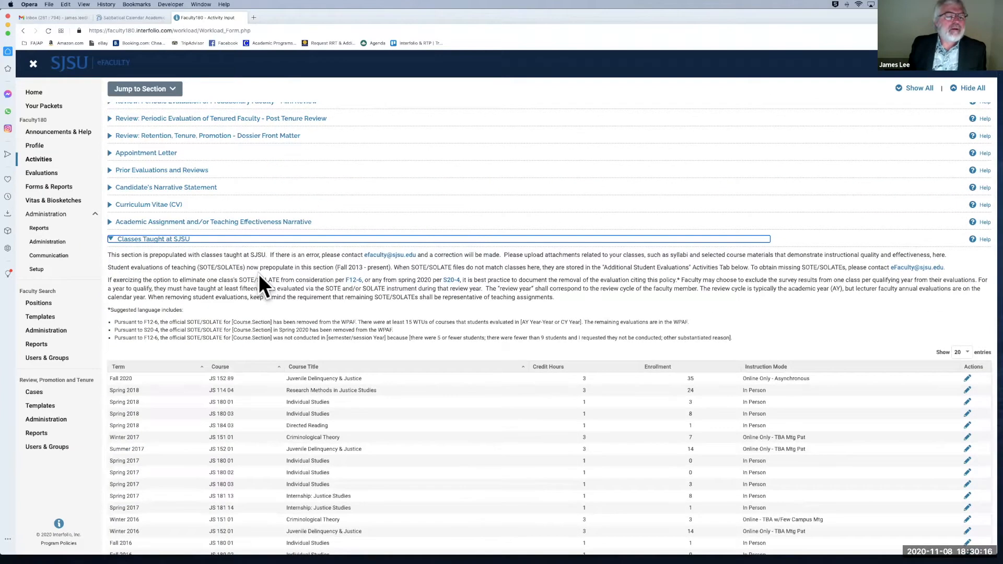
{"action": "scroll", "coordinate": [259, 275], "scroll_direction": "down", "scroll_amount": 1}
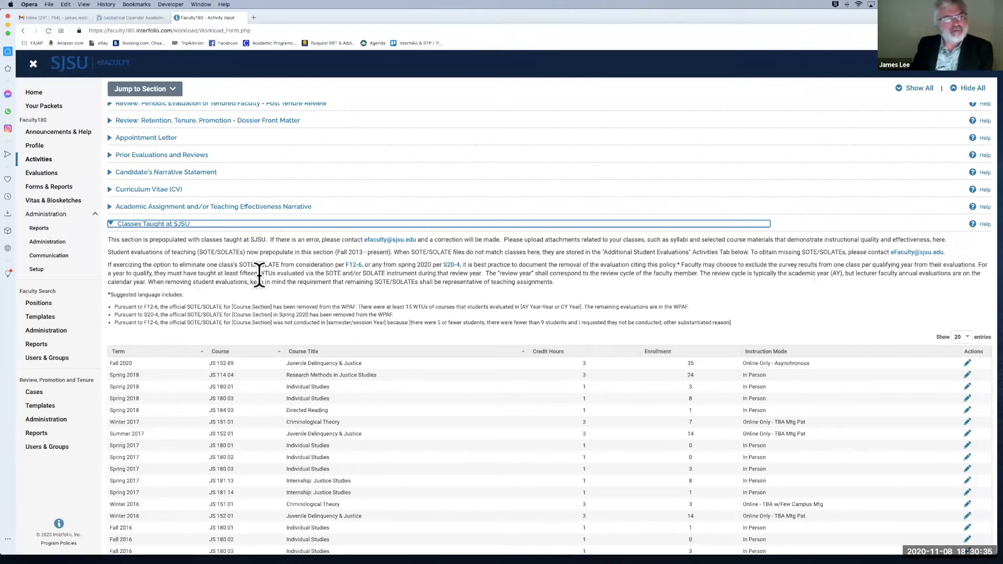
{"action": "left_click", "coordinate": [110, 225]}
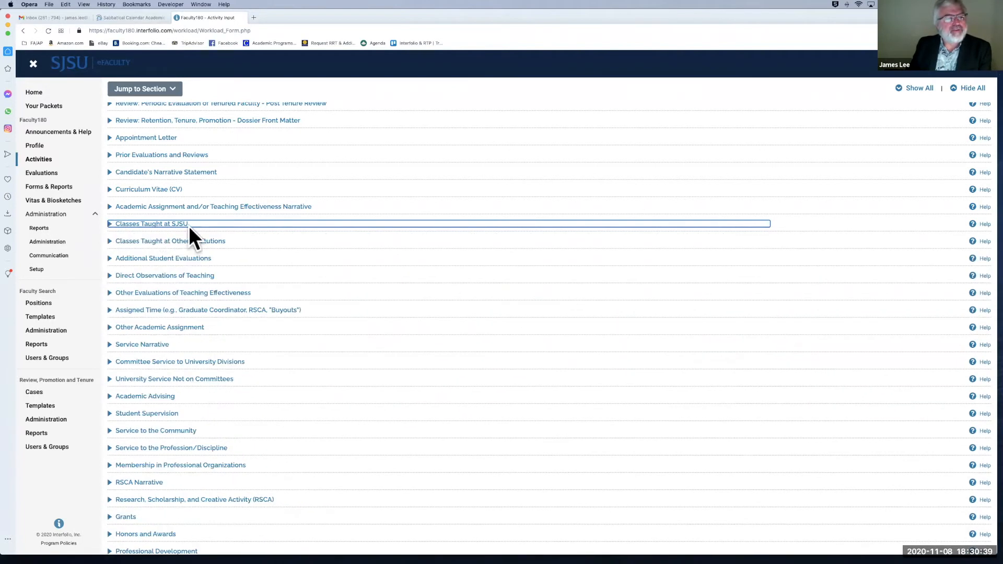
{"action": "scroll", "coordinate": [207, 230], "scroll_direction": "down", "scroll_amount": 1}
{"action": "scroll", "coordinate": [206, 227], "scroll_direction": "down", "scroll_amount": 1}
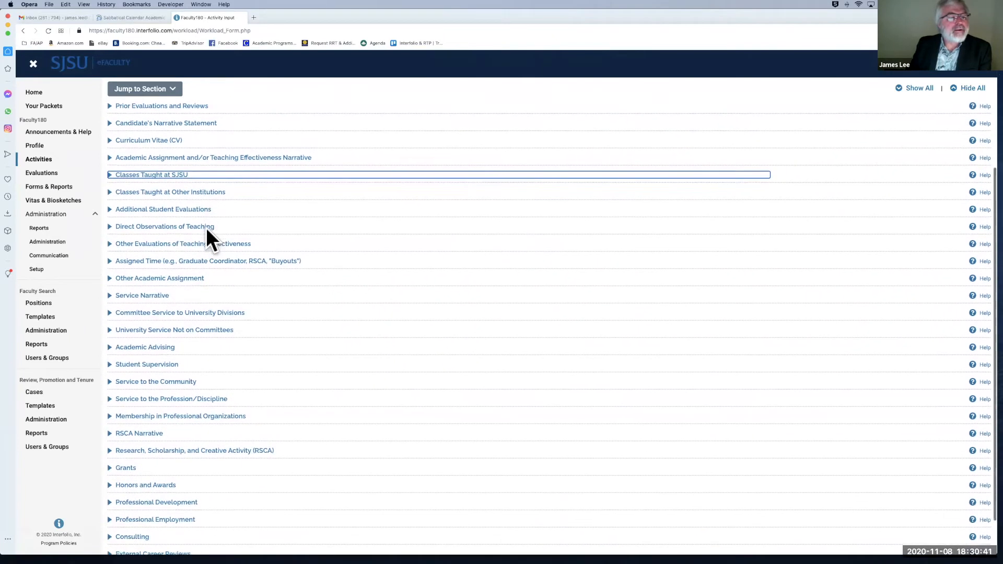
{"action": "left_click", "coordinate": [109, 224]}
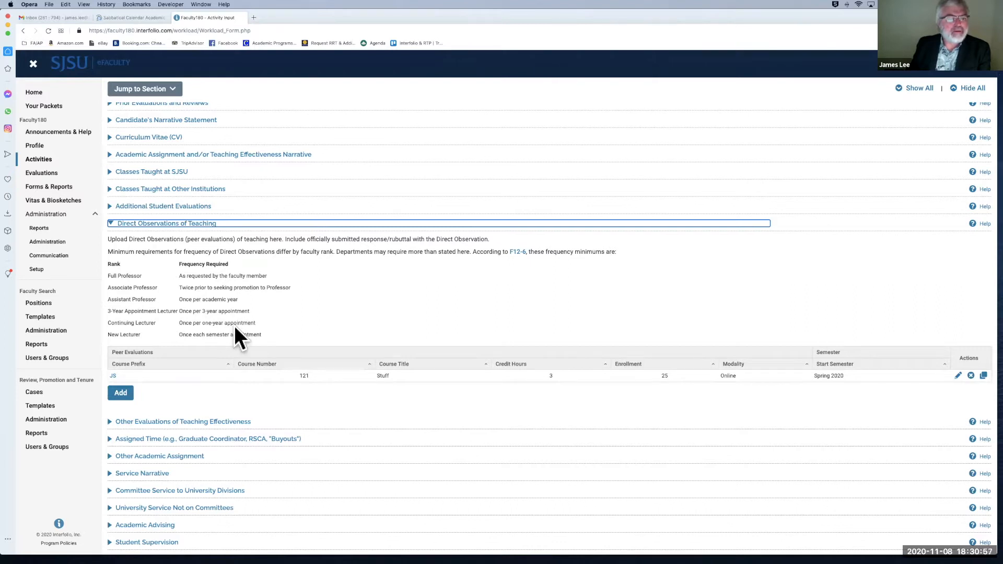
Step: Collapse the Direct Observations of Teaching section and scroll back up the Activities page
{"action": "scroll", "coordinate": [235, 329], "scroll_direction": "down", "scroll_amount": 1}
{"action": "left_click", "coordinate": [110, 198]}
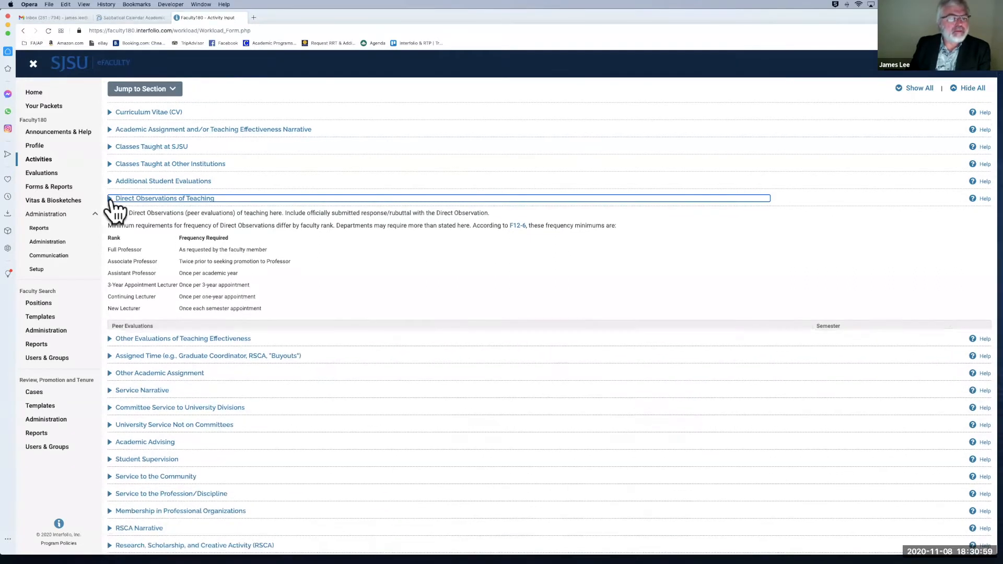
{"action": "scroll", "coordinate": [110, 201], "scroll_direction": "down", "scroll_amount": 1}
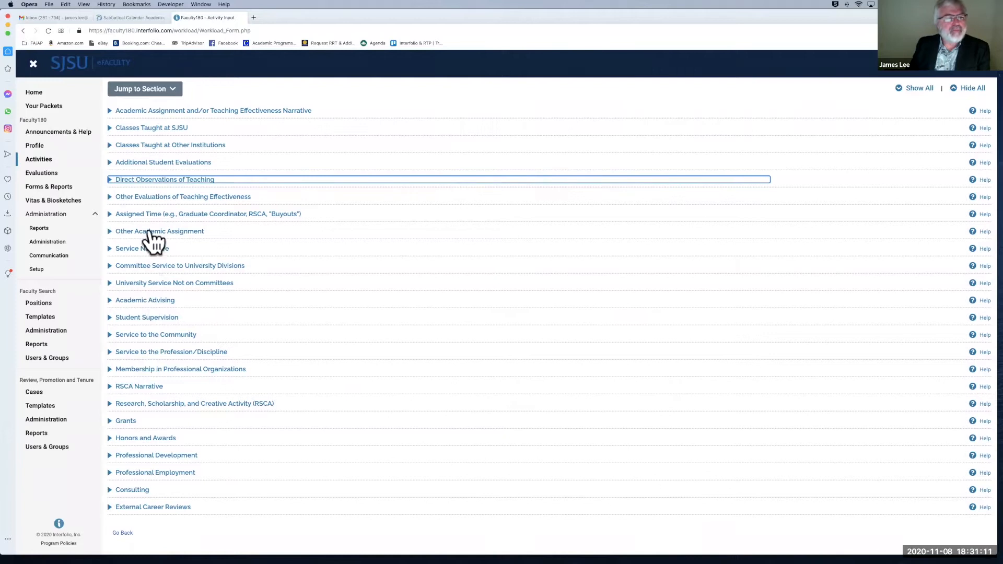
{"action": "scroll", "coordinate": [151, 222], "scroll_direction": "up", "scroll_amount": 1}
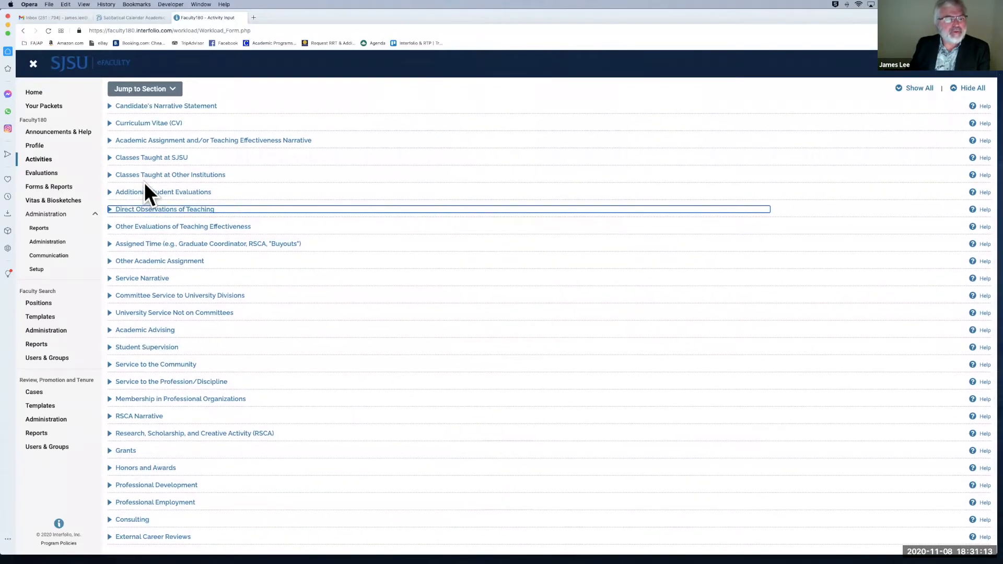
{"action": "scroll", "coordinate": [144, 183], "scroll_direction": "up", "scroll_amount": 1}
{"action": "scroll", "coordinate": [144, 183], "scroll_direction": "up", "scroll_amount": 1}
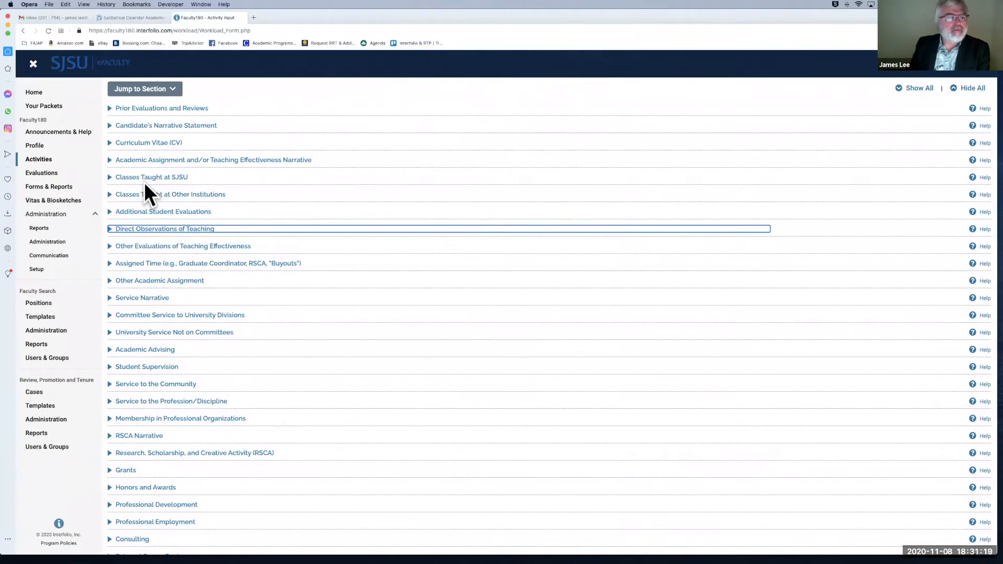
{"action": "scroll", "coordinate": [145, 183], "scroll_direction": "down", "scroll_amount": 1}
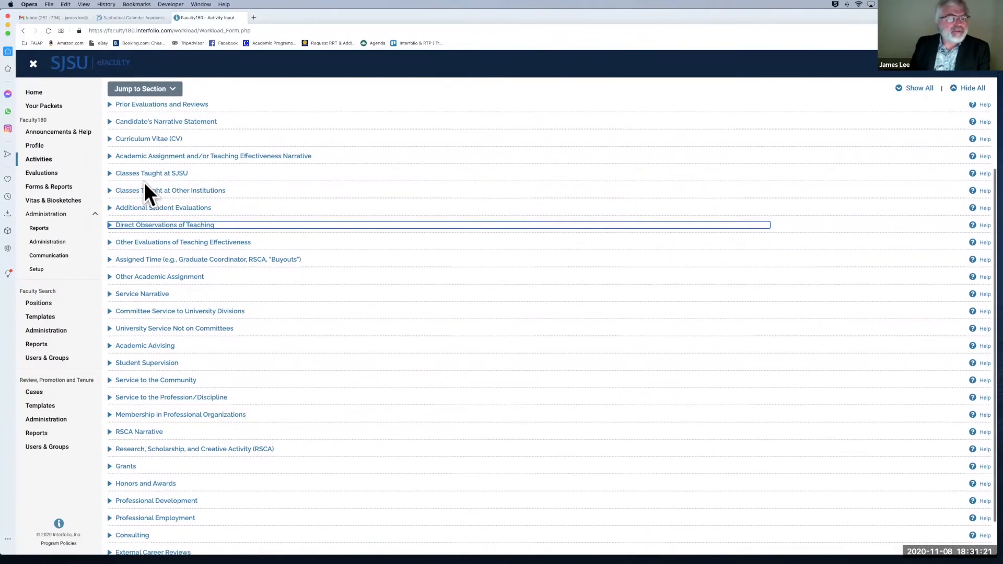
{"action": "scroll", "coordinate": [145, 184], "scroll_direction": "down", "scroll_amount": 4}
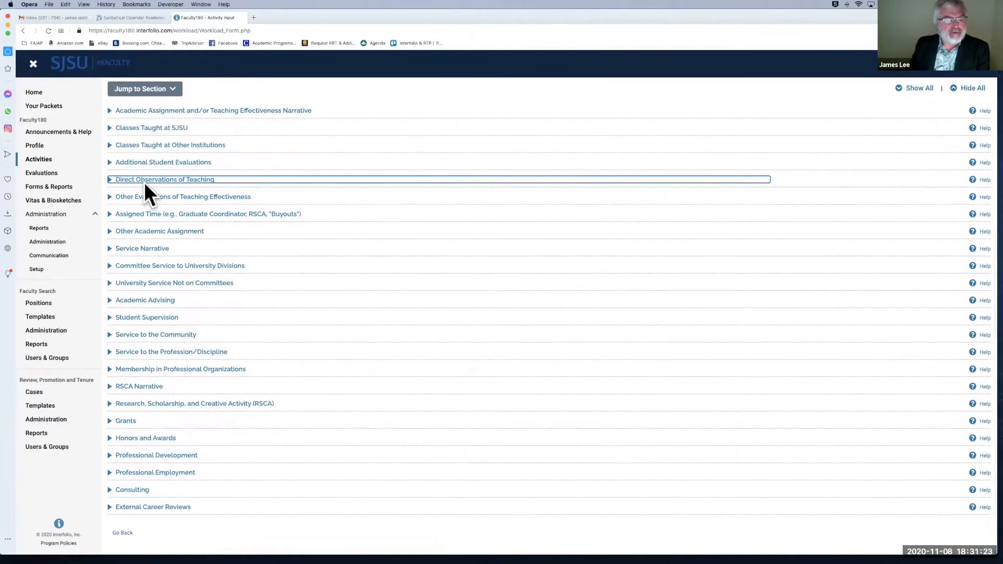
{"action": "scroll", "coordinate": [305, 129], "scroll_direction": "up", "scroll_amount": 5}
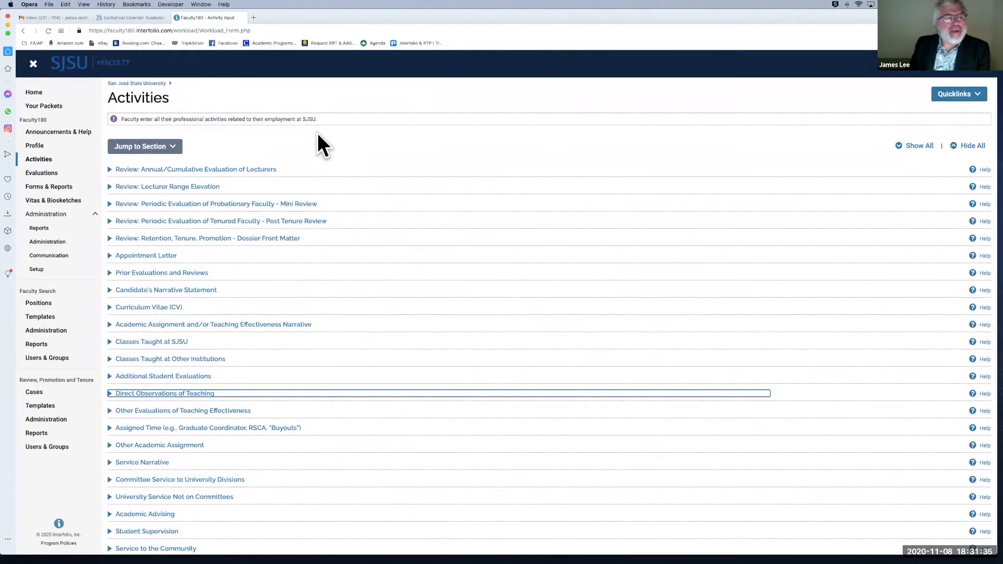
{"action": "scroll", "coordinate": [318, 133], "scroll_direction": "down", "scroll_amount": 1}
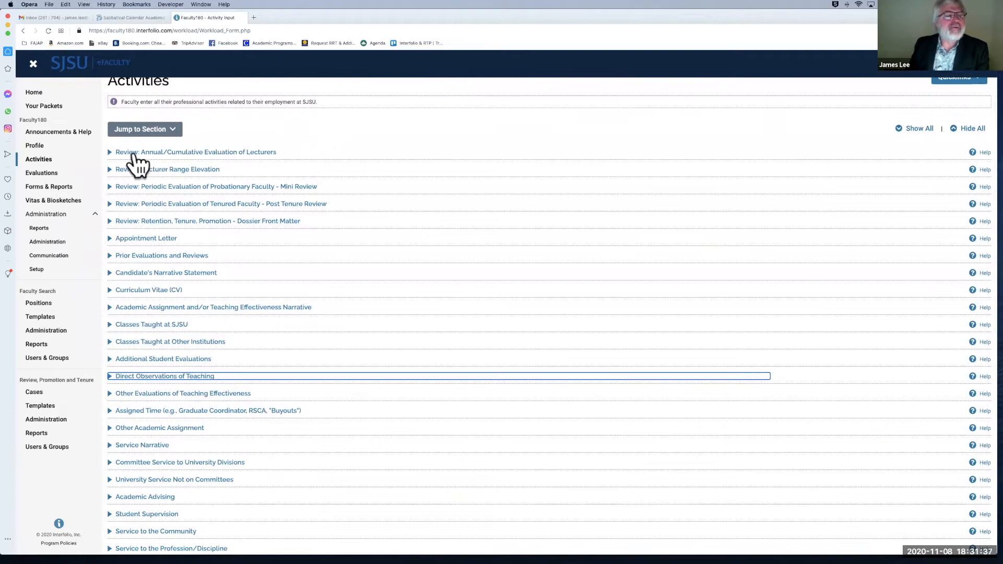
Step: Expand the Review: Annual/Cumulative Evaluation of Lecturers section
{"action": "left_click", "coordinate": [109, 152]}
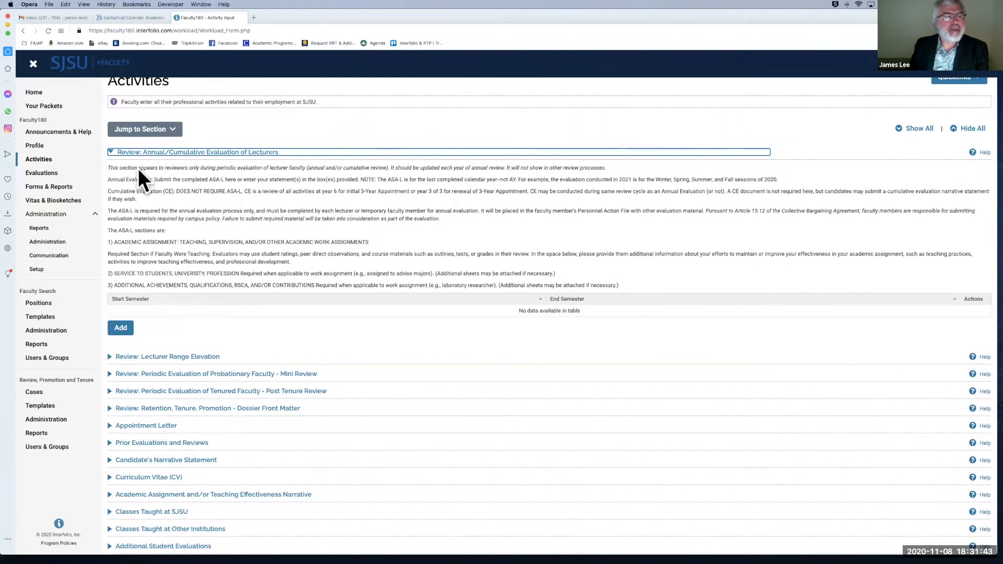
{"action": "scroll", "coordinate": [109, 151], "scroll_direction": "down", "scroll_amount": 2}
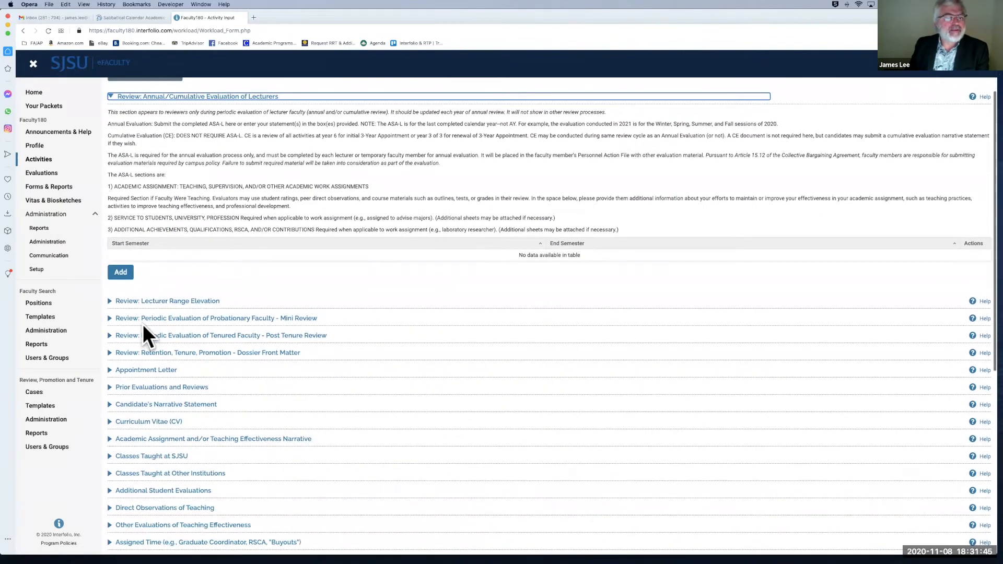
{"action": "scroll", "coordinate": [115, 363], "scroll_direction": "down", "scroll_amount": 1}
{"action": "scroll", "coordinate": [114, 361], "scroll_direction": "down", "scroll_amount": 3}
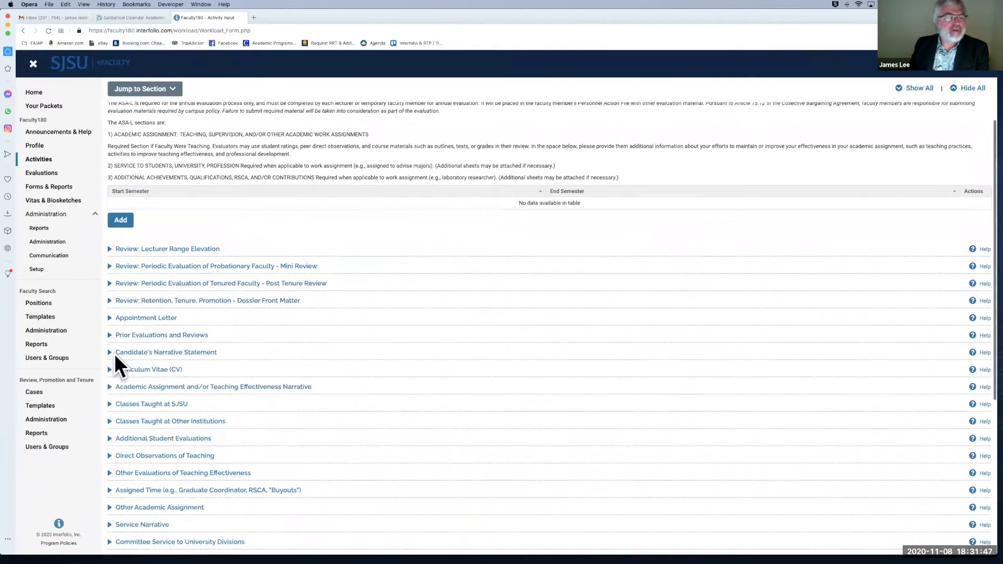
Step: Expand Classes Taught at SJSU and Direct Observations of Teaching, then scroll back to the top
{"action": "left_click", "coordinate": [110, 388]}
{"action": "scroll", "coordinate": [109, 392], "scroll_direction": "down", "scroll_amount": 10}
{"action": "scroll", "coordinate": [108, 387], "scroll_direction": "down", "scroll_amount": 10}
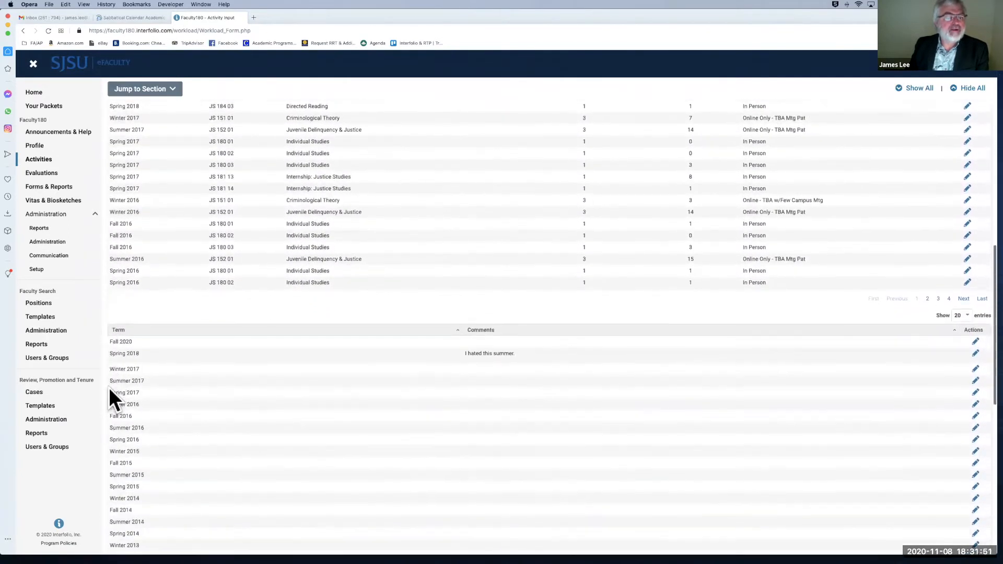
{"action": "scroll", "coordinate": [109, 387], "scroll_direction": "down", "scroll_amount": 2}
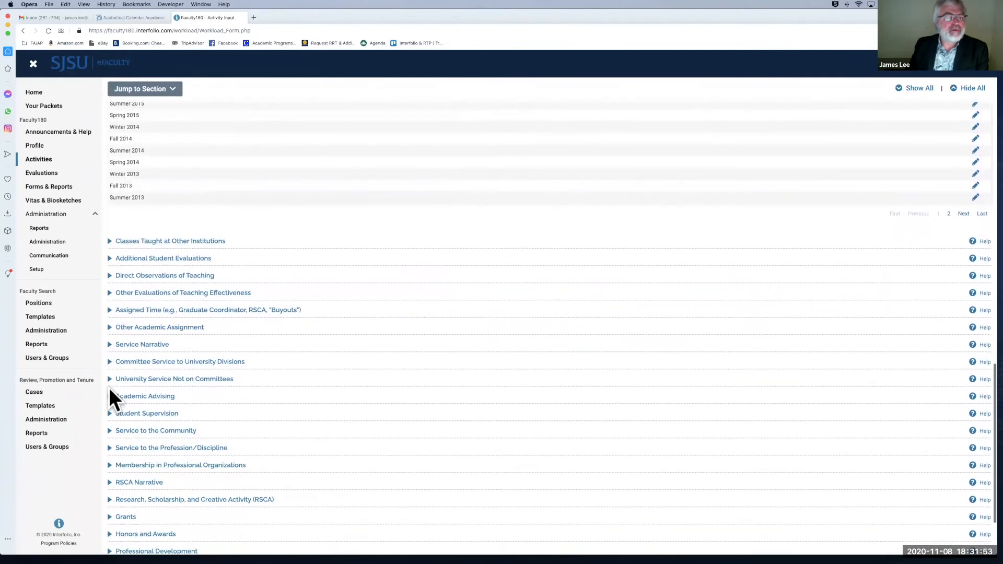
{"action": "left_click", "coordinate": [111, 258]}
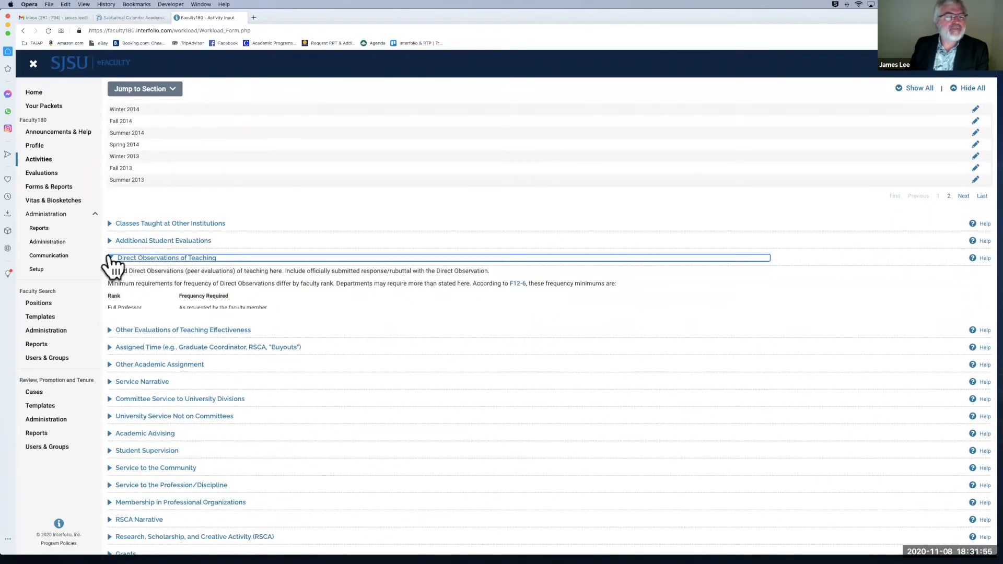
{"action": "scroll", "coordinate": [189, 301], "scroll_direction": "up", "scroll_amount": 1}
{"action": "scroll", "coordinate": [189, 301], "scroll_direction": "up", "scroll_amount": 20}
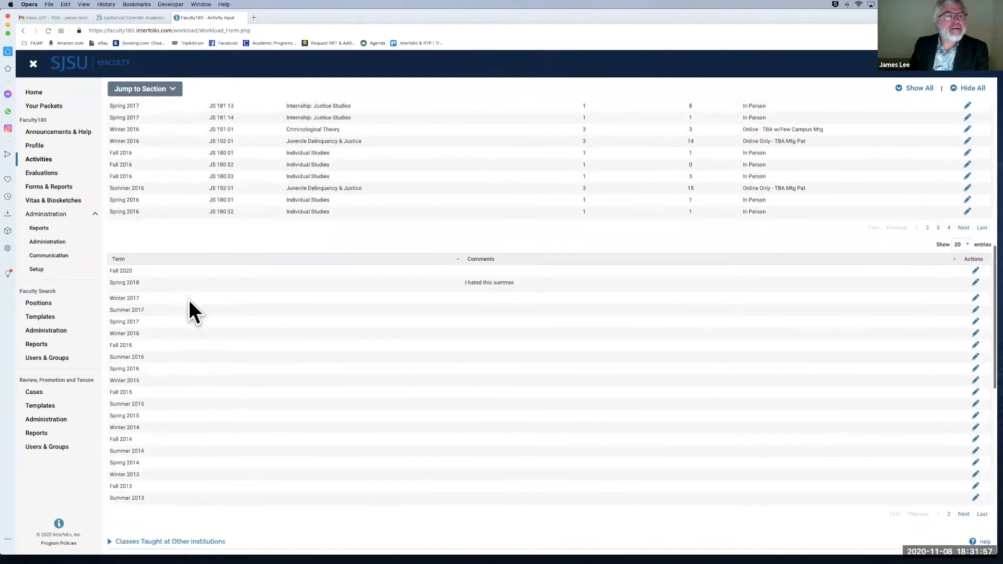
{"action": "scroll", "coordinate": [189, 300], "scroll_direction": "up", "scroll_amount": 8}
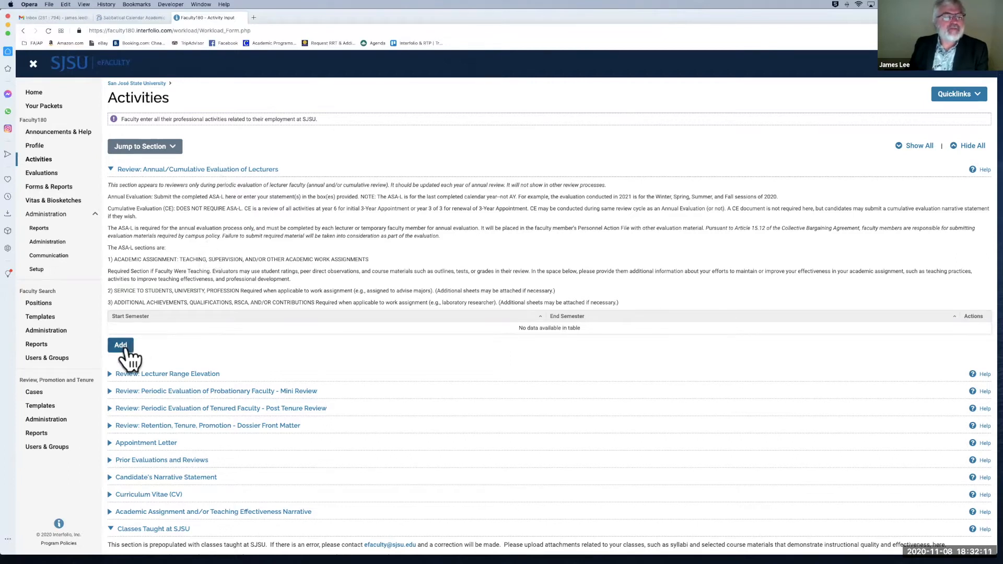
Step: Add a new Annual/Cumulative Evaluation of Lecturers entry and scroll to the Name, ID and Appointment(s) fields
{"action": "left_click", "coordinate": [125, 349]}
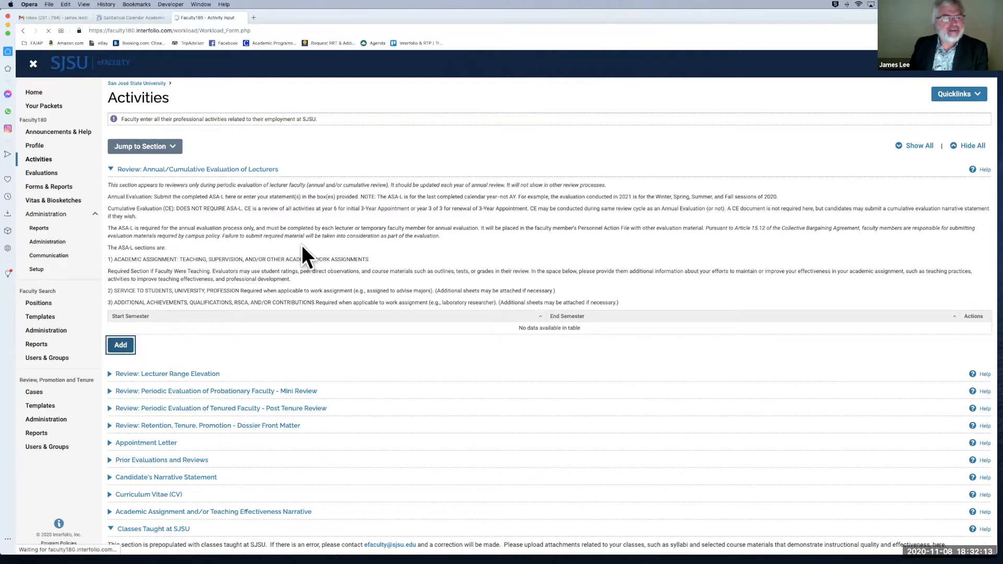
{"action": "scroll", "coordinate": [302, 246], "scroll_direction": "down", "scroll_amount": 2}
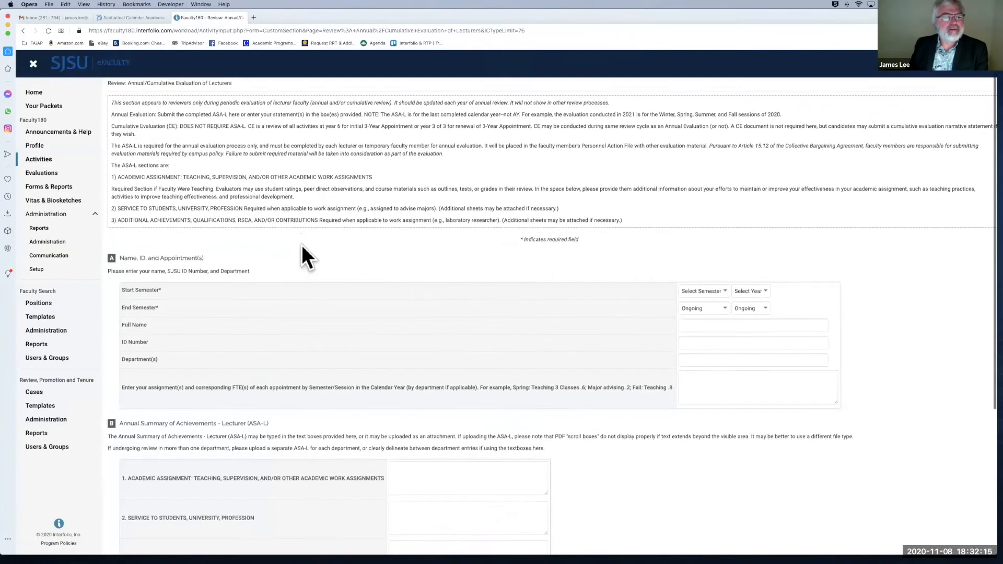
{"action": "scroll", "coordinate": [302, 245], "scroll_direction": "down", "scroll_amount": 2}
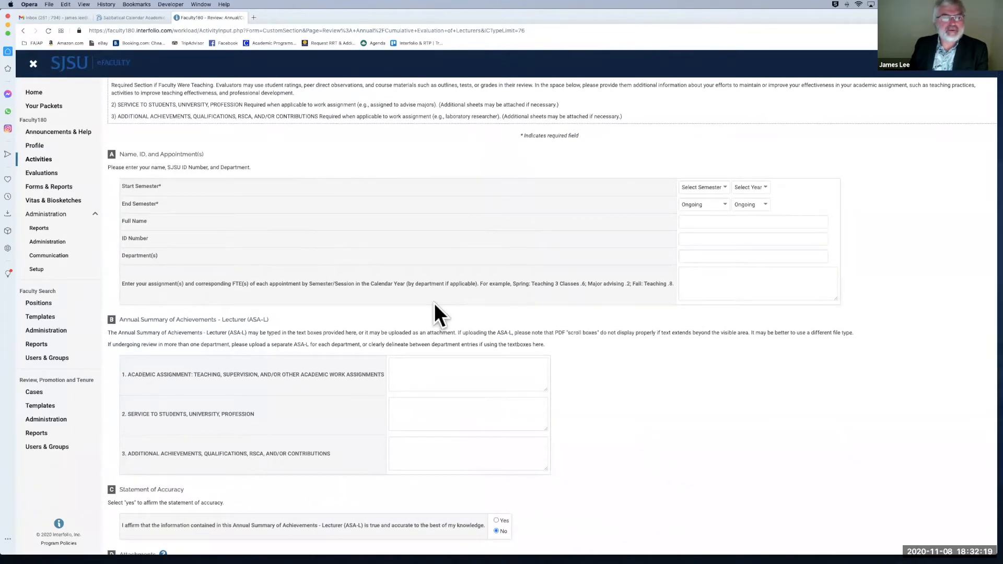
{"action": "scroll", "coordinate": [434, 303], "scroll_direction": "down", "scroll_amount": 1}
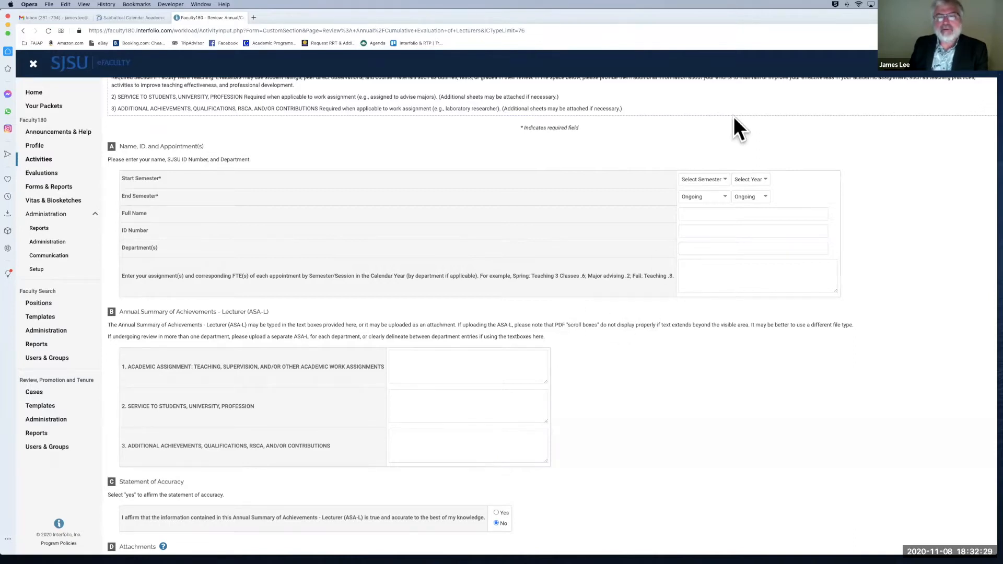
Step: Set the evaluation period from Spring 2020 to Fall 2020
{"action": "left_click", "coordinate": [722, 178]}
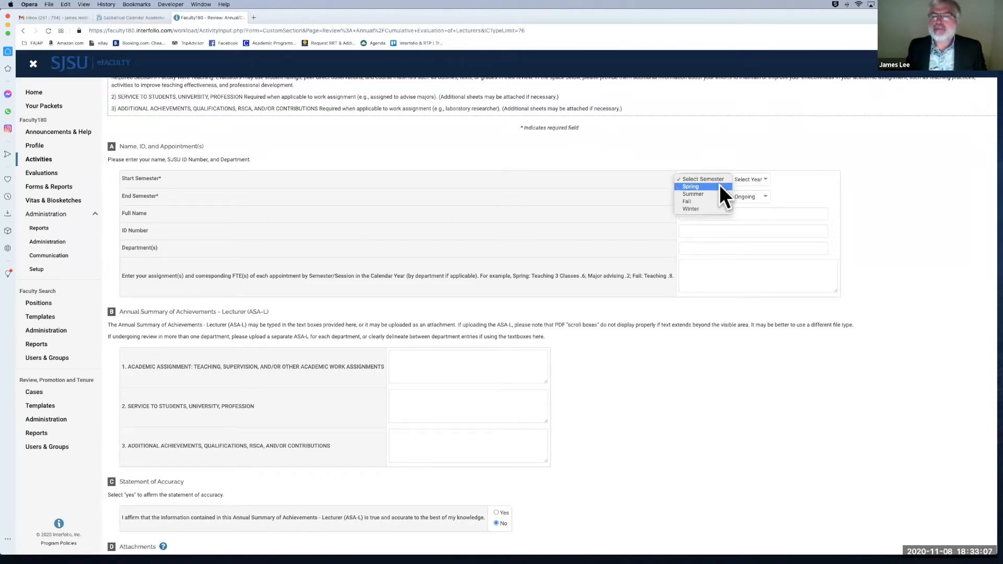
{"action": "left_click", "coordinate": [720, 185]}
{"action": "left_click", "coordinate": [762, 179]}
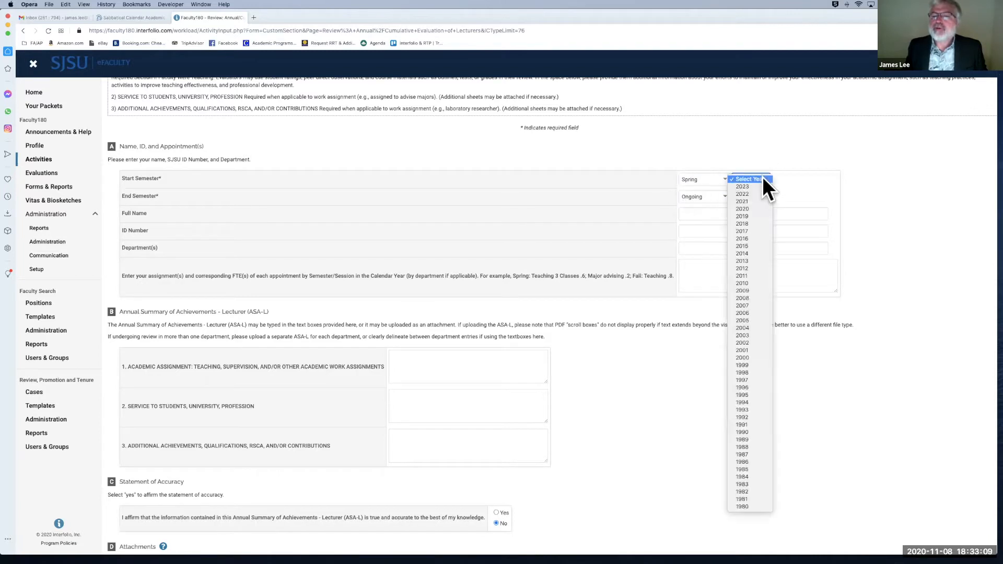
{"action": "left_click", "coordinate": [763, 205]}
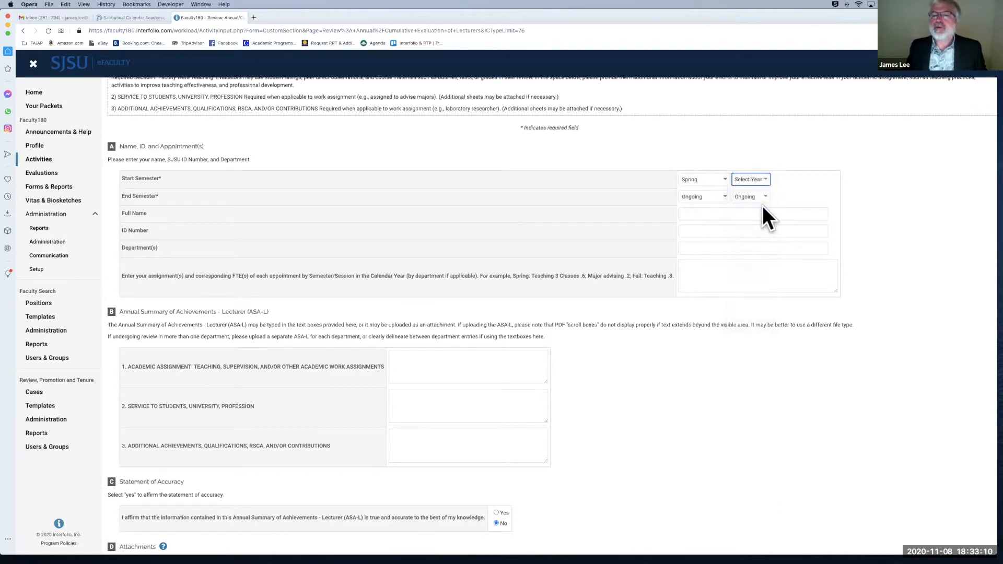
{"action": "left_click", "coordinate": [719, 196]}
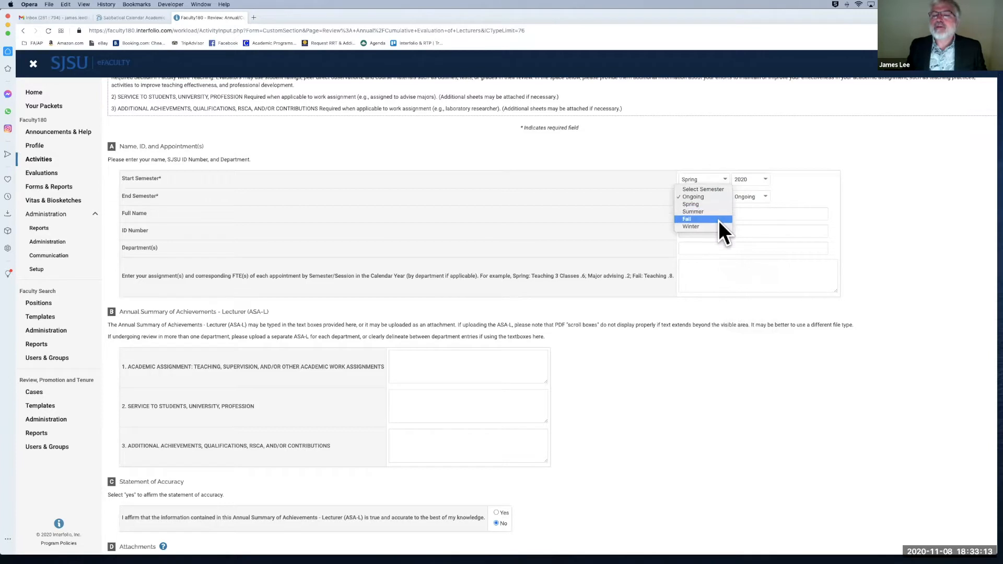
{"action": "left_click", "coordinate": [719, 219]}
{"action": "left_click", "coordinate": [764, 195]}
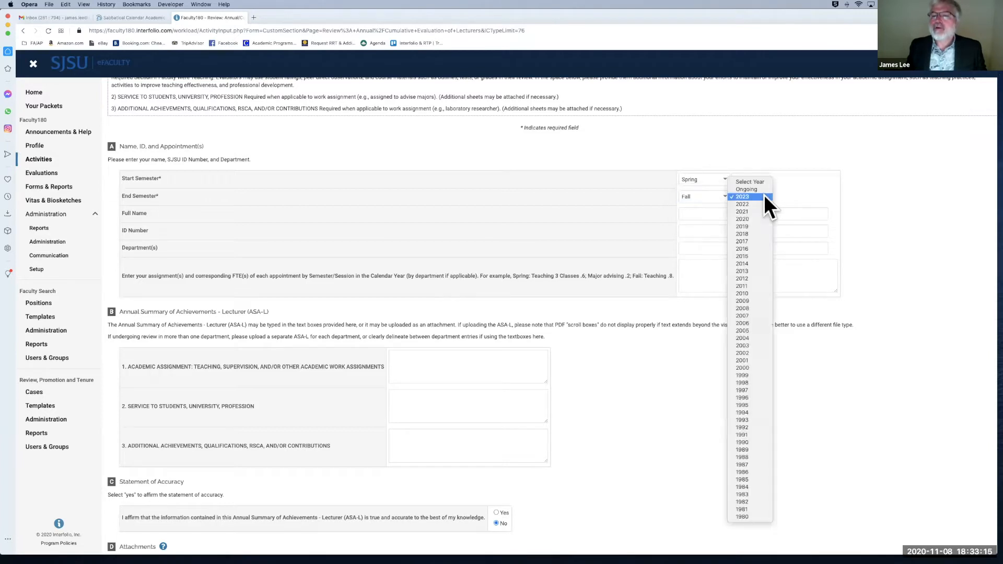
{"action": "left_click", "coordinate": [764, 215]}
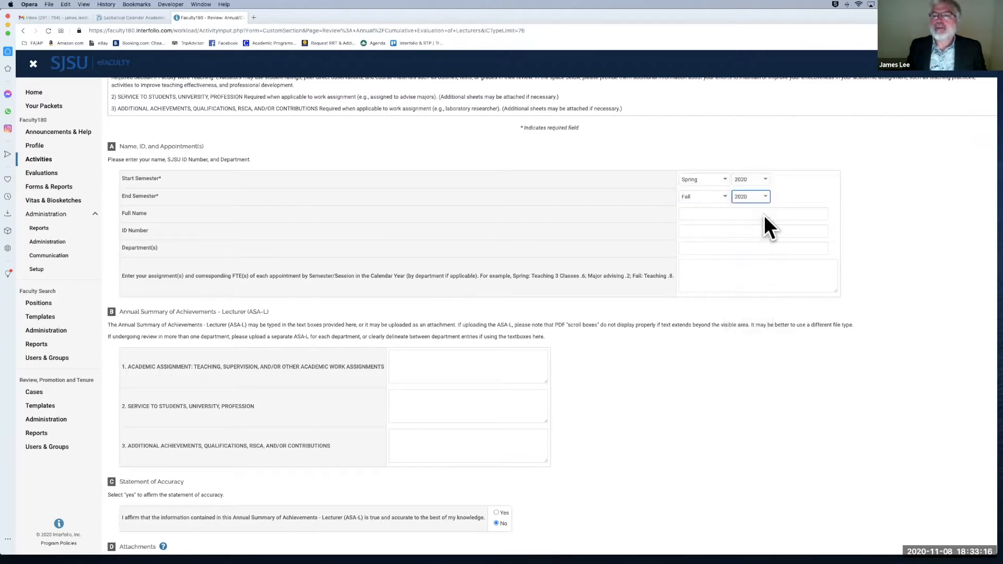
Step: Fill in the full name from the suggestion, the employee ID number, and Justice Studies department
{"action": "left_click", "coordinate": [710, 213]}
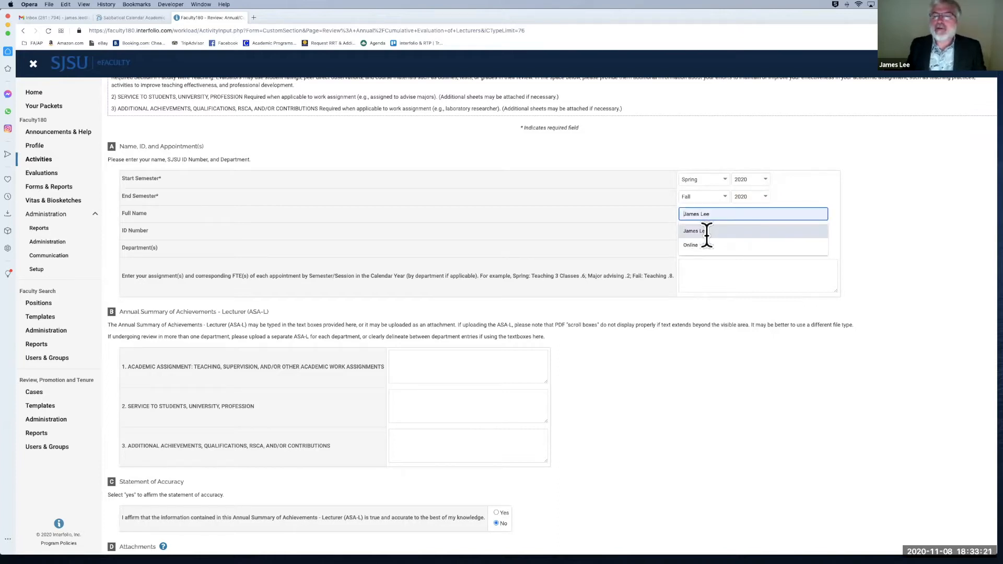
{"action": "left_click", "coordinate": [706, 233]}
{"action": "left_click", "coordinate": [706, 234]}
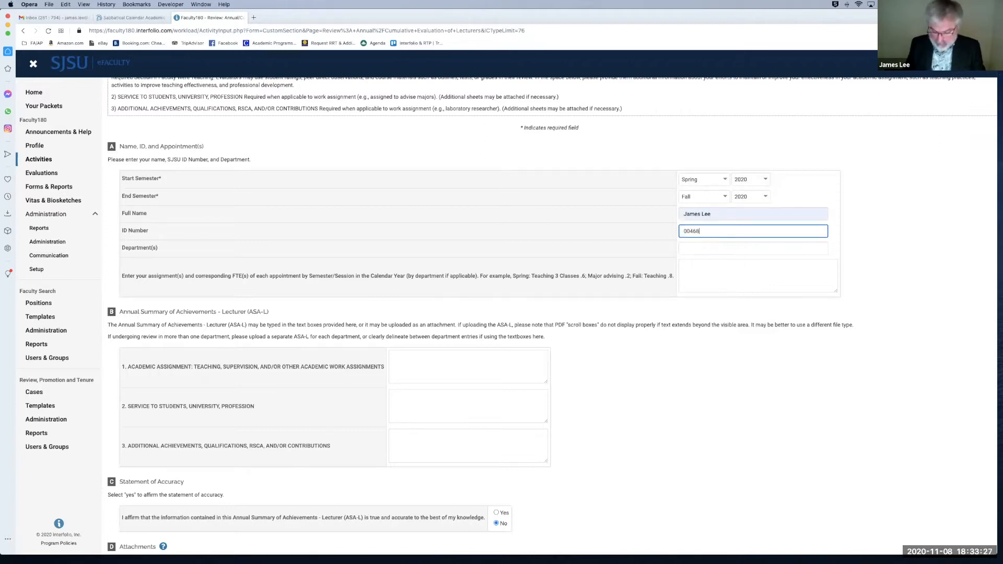
{"action": "left_click", "coordinate": [709, 247]}
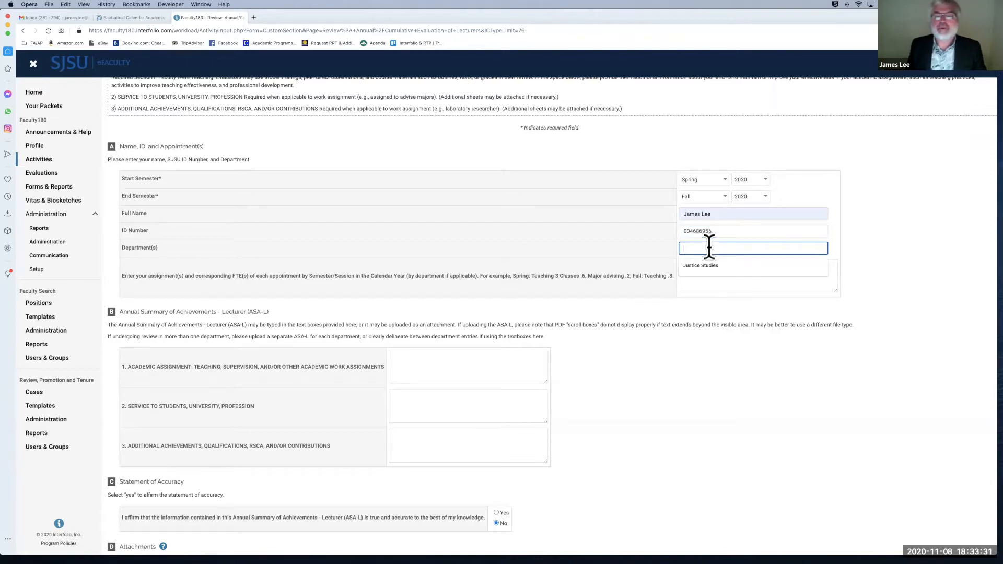
{"action": "left_click", "coordinate": [701, 266]}
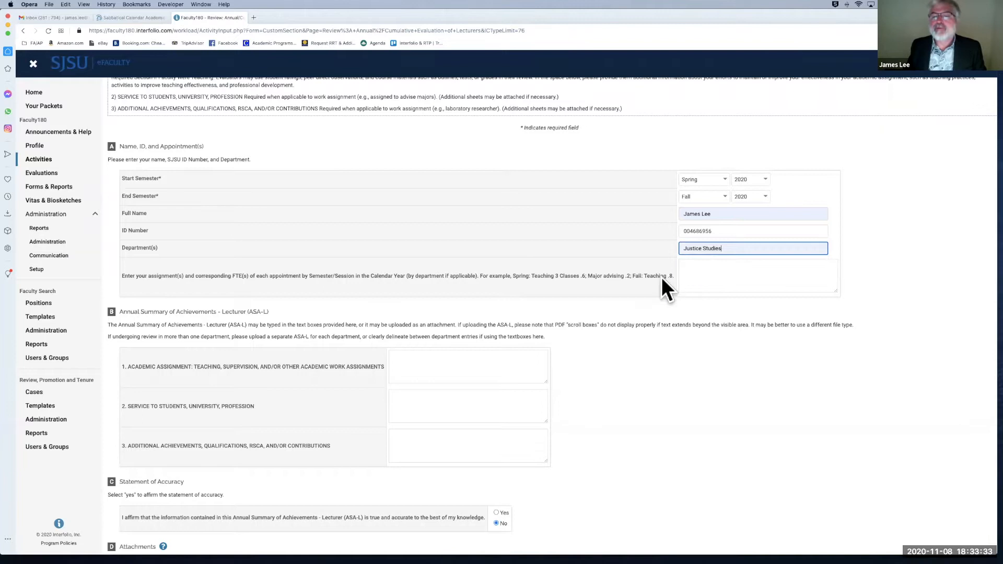
{"action": "left_click", "coordinate": [701, 281]}
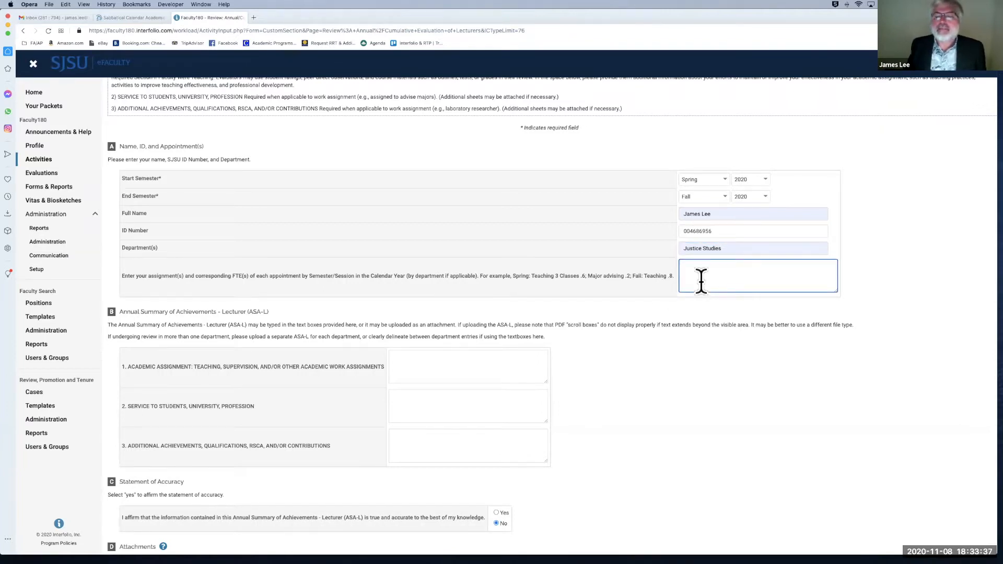
Step: Enter the Spring 2020 appointment line: Teaching .6 FTE, 3 classes
{"action": "scroll", "coordinate": [701, 262], "scroll_direction": "down", "scroll_amount": 1}
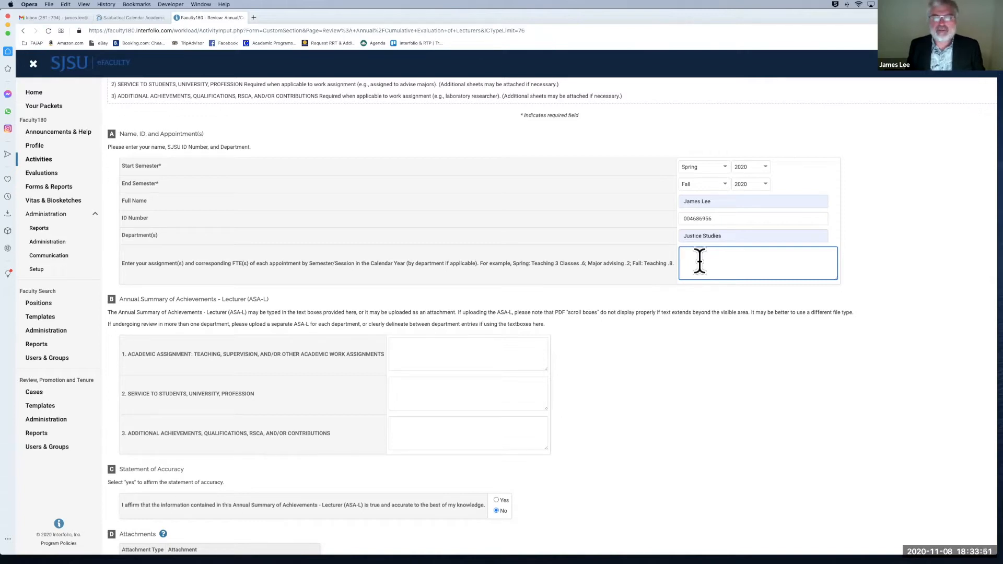
{"action": "type", "text": "Spring 2020"}
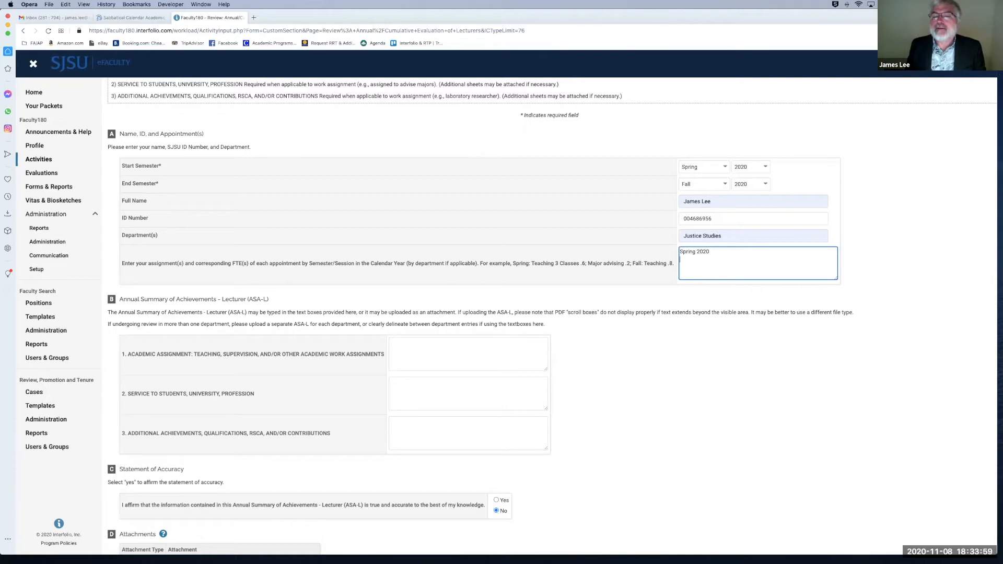
{"action": "type", "text": "Teachi"}
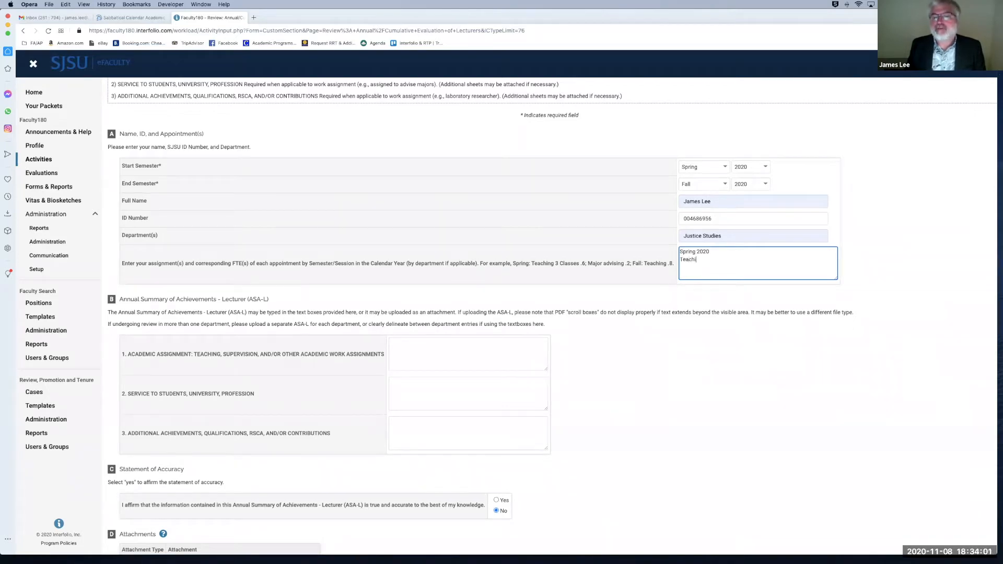
{"action": "type", "text": "ng .6"}
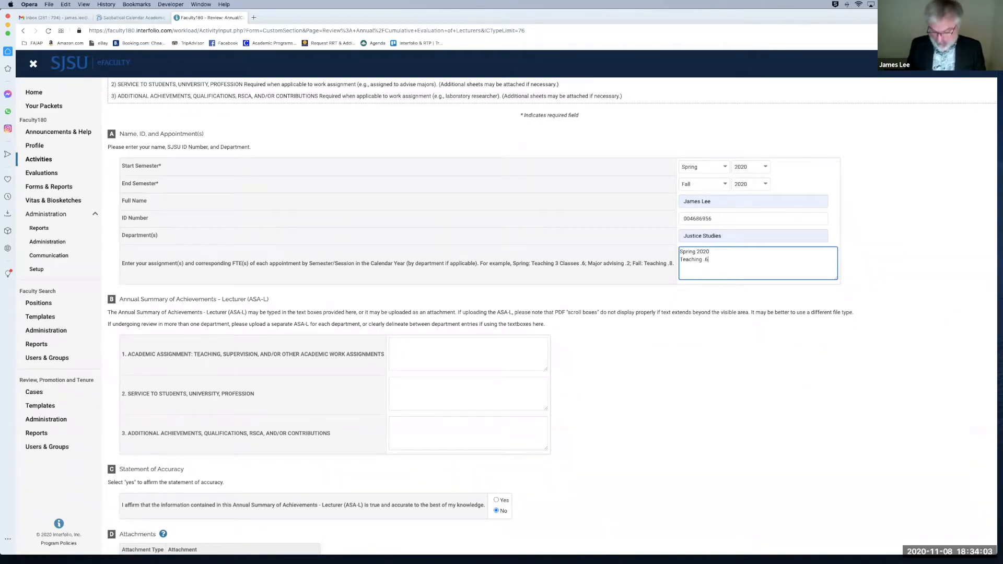
{"action": "type", "text": " FTE"}
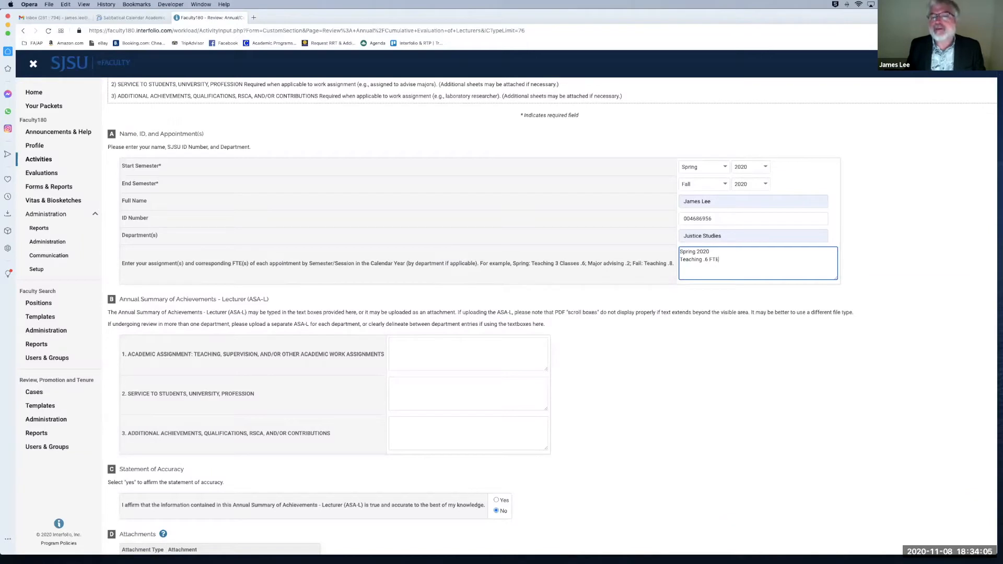
{"action": "type", "text": ", 3 lc"}
{"action": "key", "text": "BackSpace"}
{"action": "type", "text": "classes"}
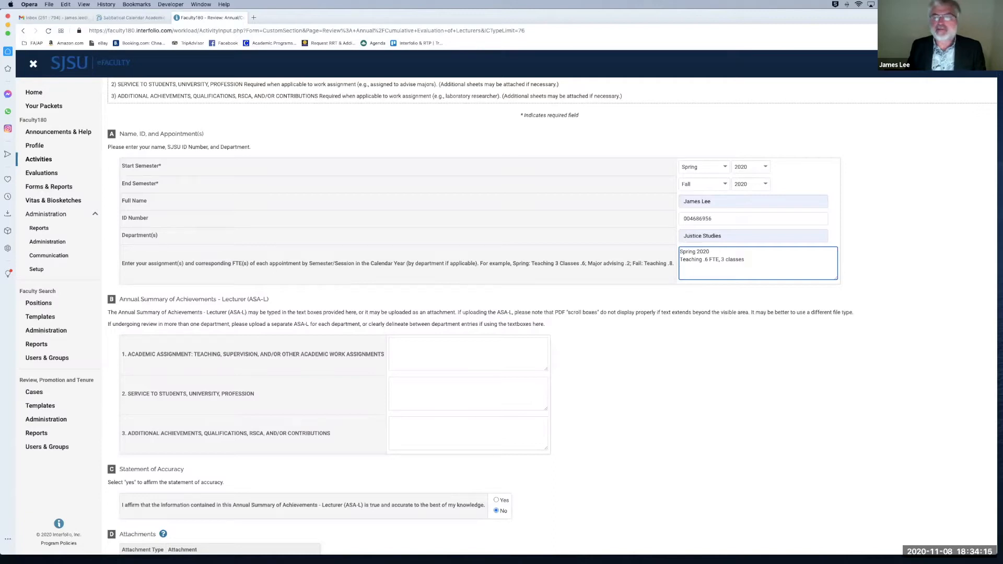
Step: Add the Fall 2020 lines: Teaching .4 FTE, 2 classes; Advising .2 FTE
{"action": "key", "text": "Return"}
{"action": "type", "text": "Fall 202"}
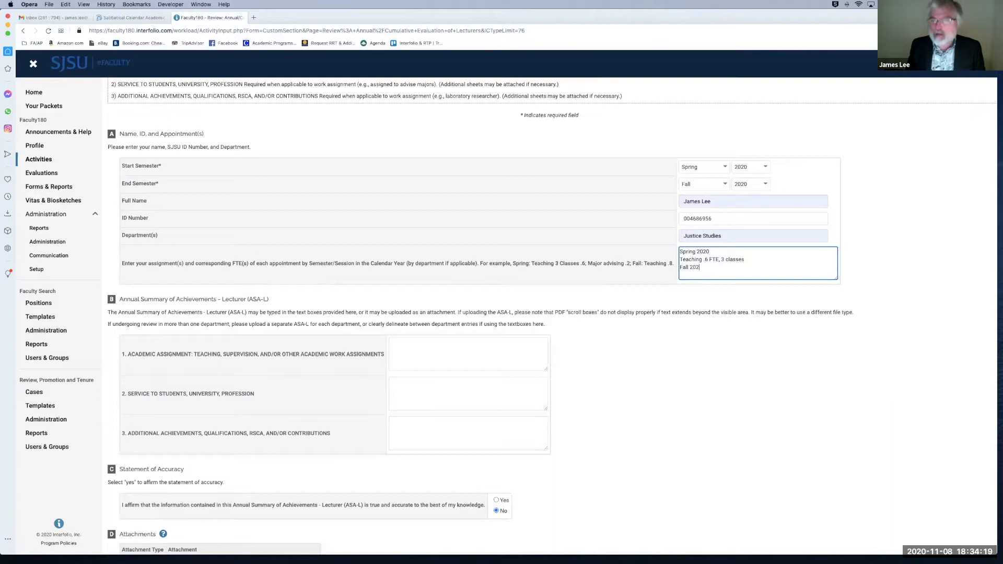
{"action": "type", "text": "0"}
{"action": "key", "text": "Return"}
{"action": "type", "text": "Teaching"}
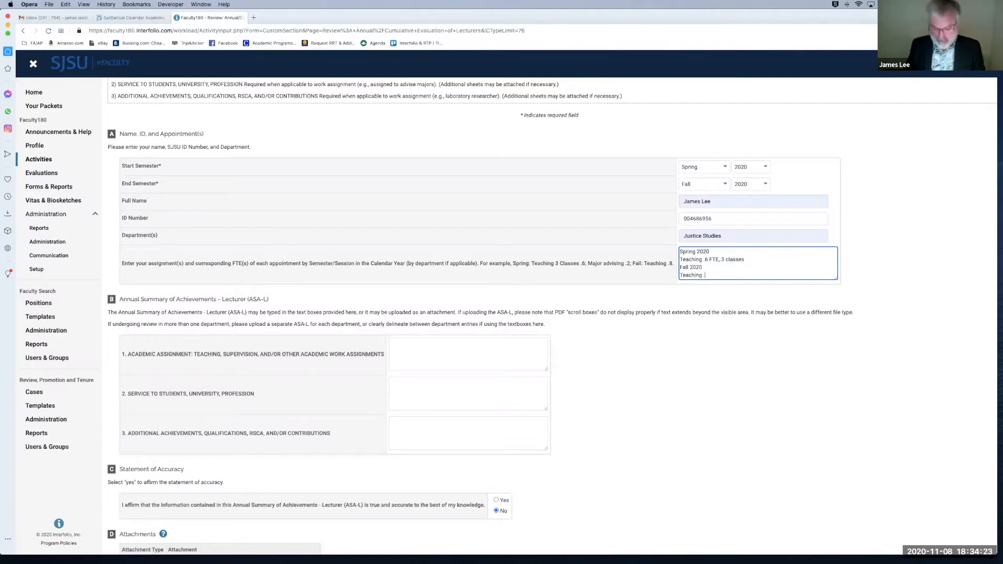
{"action": "type", "text": " .4 FTE,"}
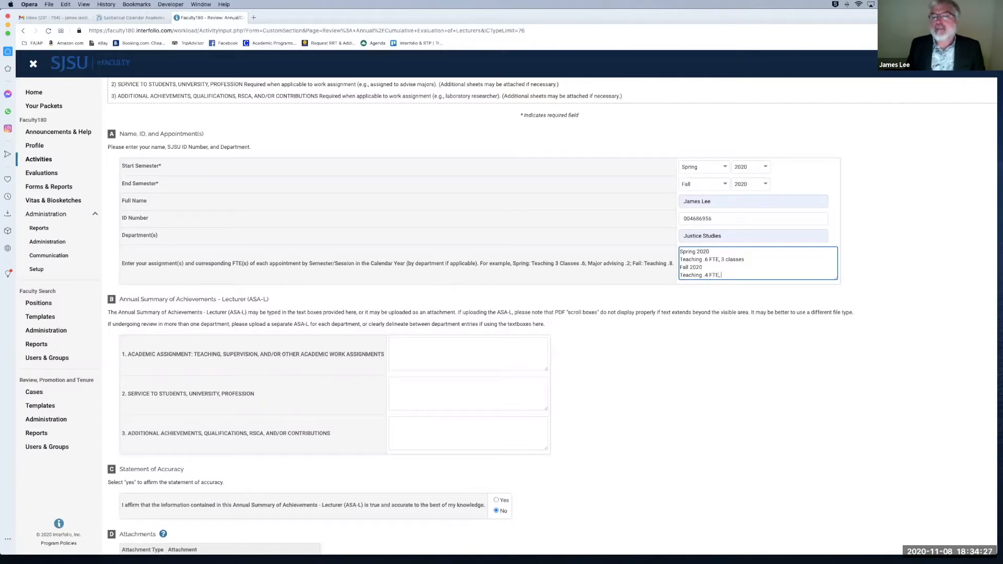
{"action": "type", "text": " 2 classes"}
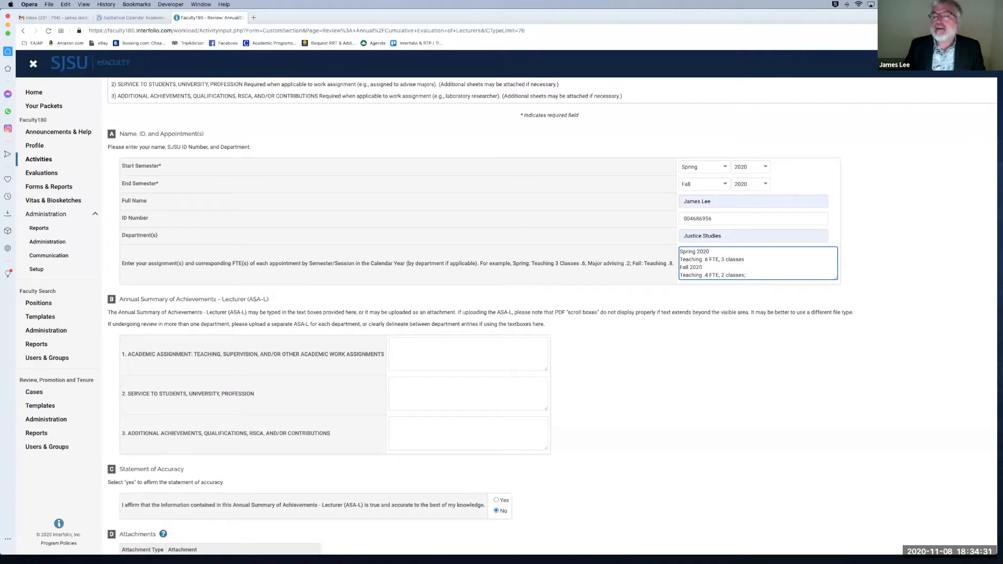
{"action": "type", "text": "; Advising"}
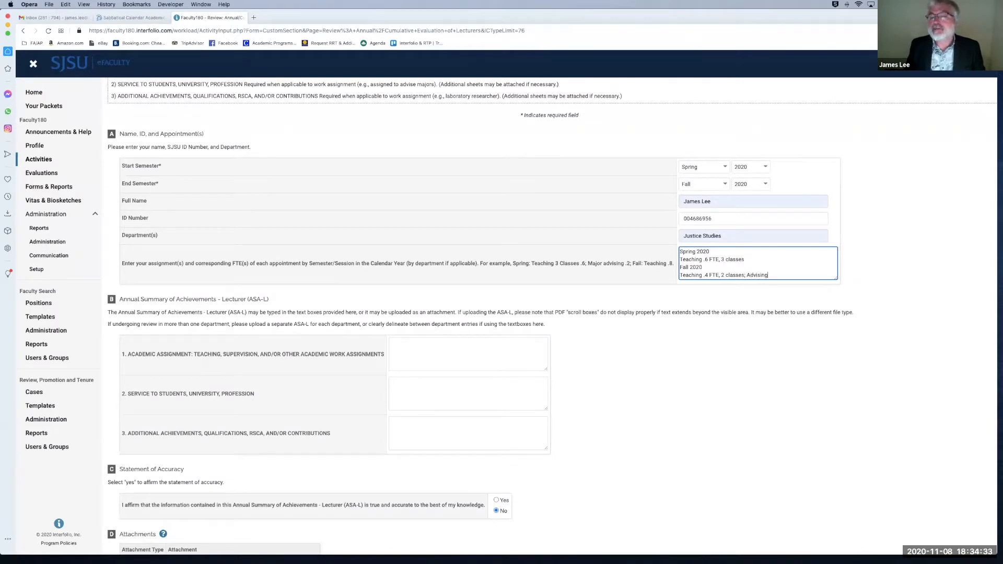
{"action": "type", "text": " .2"}
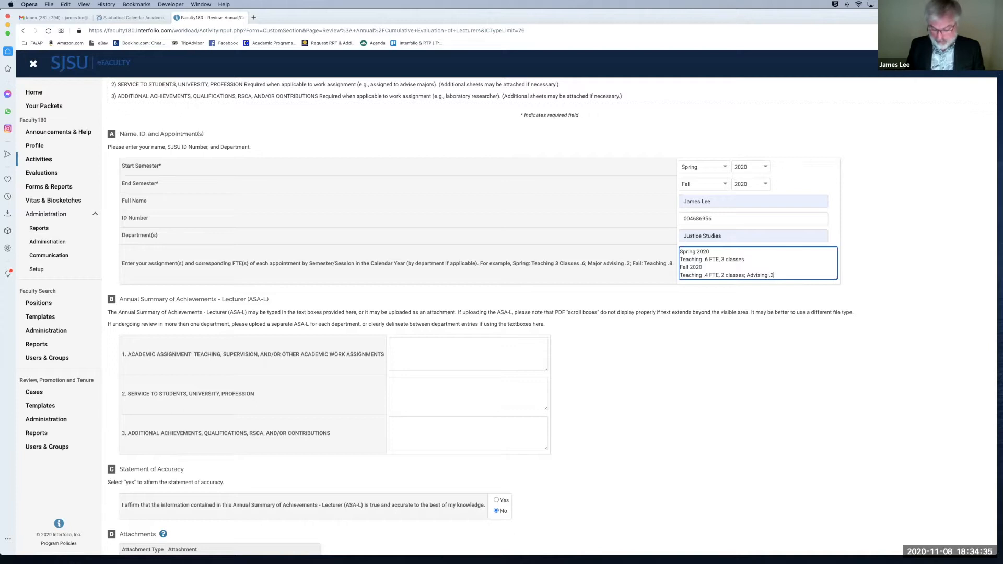
{"action": "type", "text": " FTE"}
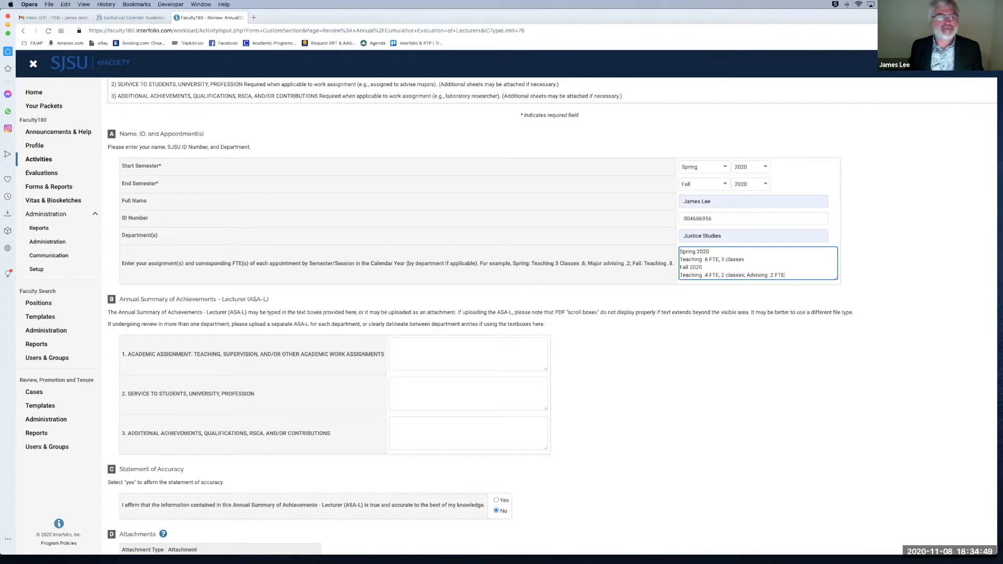
{"action": "scroll", "coordinate": [439, 353], "scroll_direction": "down", "scroll_amount": 1}
{"action": "scroll", "coordinate": [440, 353], "scroll_direction": "down", "scroll_amount": 5}
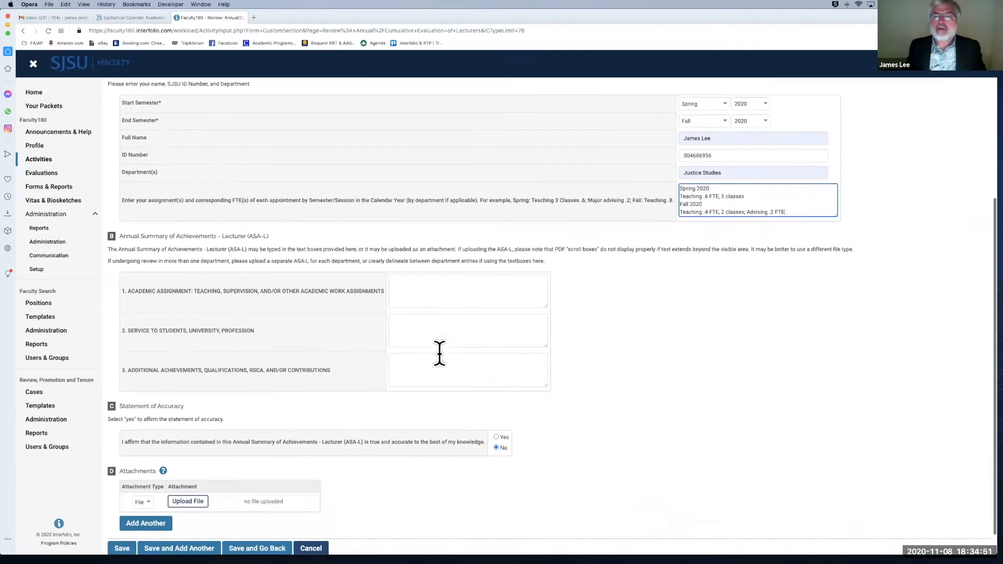
Step: Delete the stray 'tthe' from the academic assignment box and restore the ASA-L Word document
{"action": "left_click", "coordinate": [442, 270]}
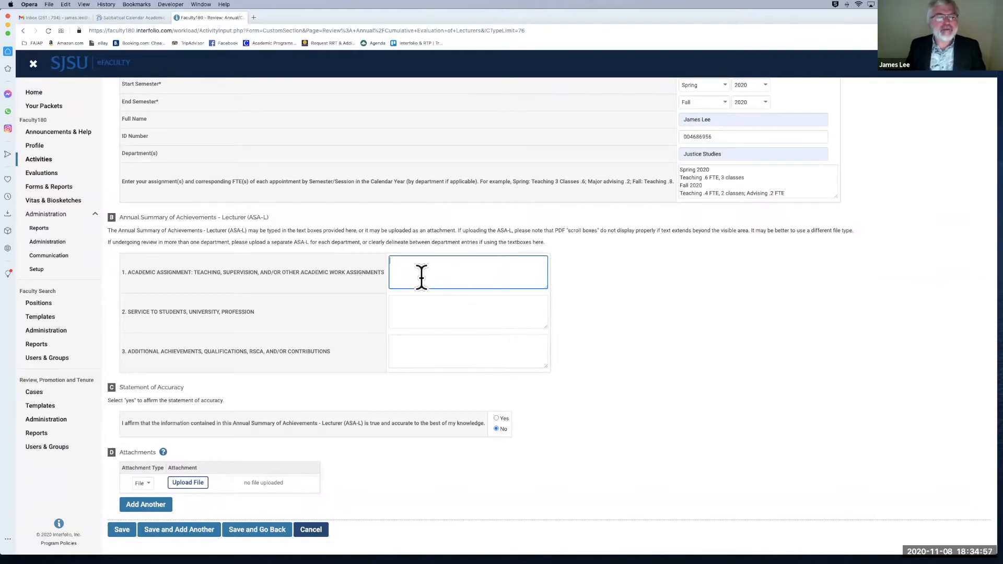
{"action": "type", "text": "t"}
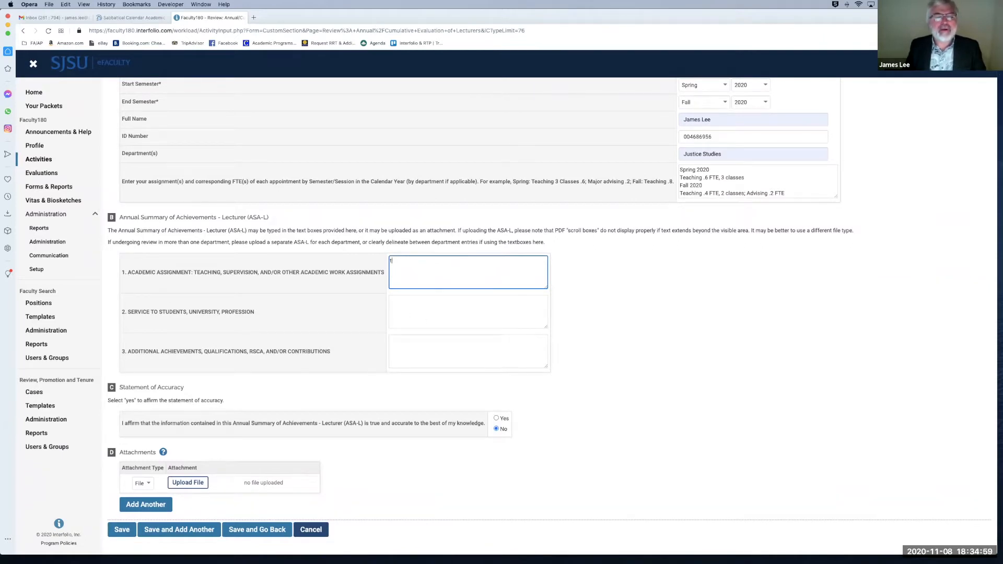
{"action": "type", "text": "the"}
{"action": "key", "text": "BackSpace"}
{"action": "key", "text": "BackSpace"}
{"action": "key", "text": "BackSpace"}
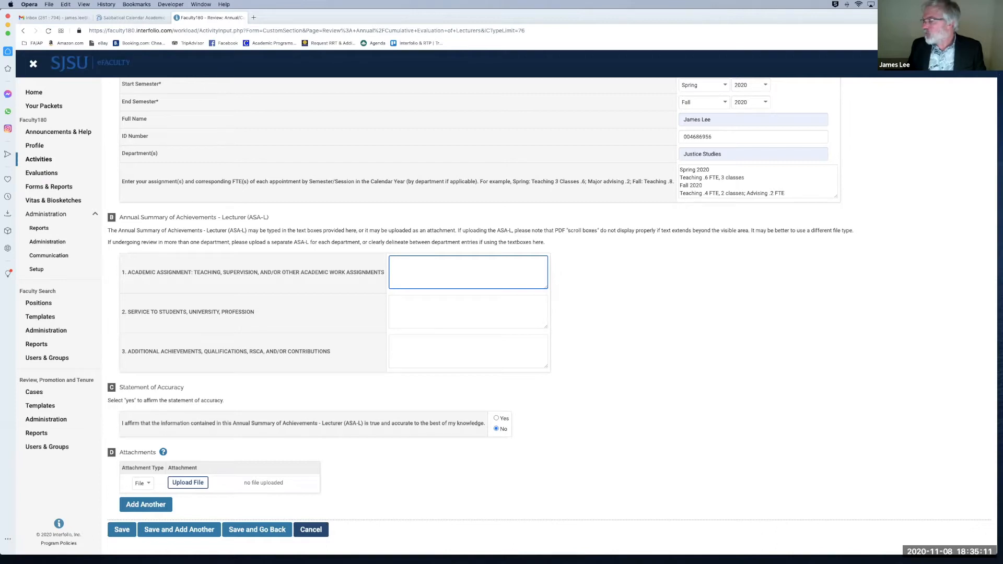
{"action": "left_click", "coordinate": [1002, 205]}
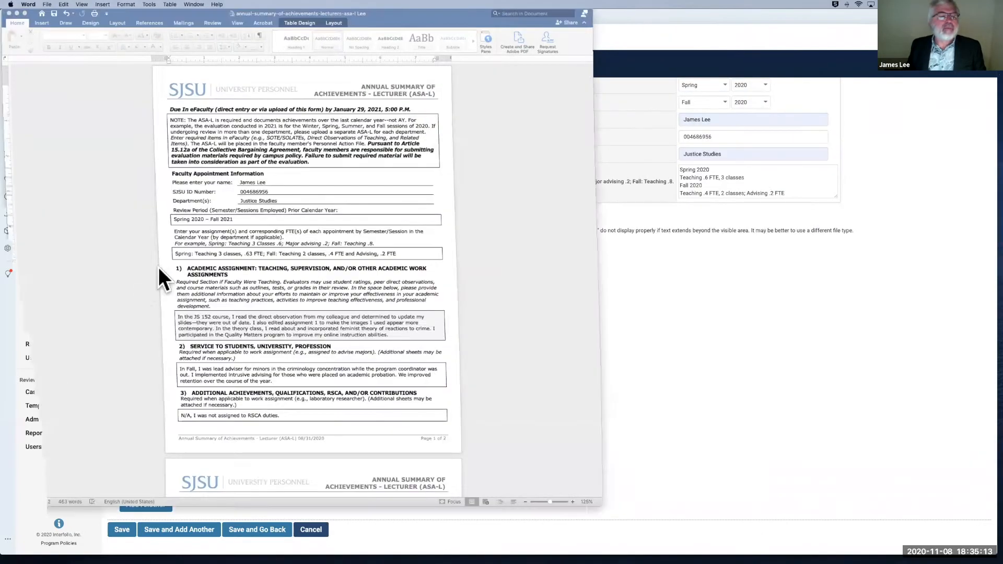
Step: Go to the University Personnel Faculty page and open Lecturer Evaluations / Range Elevation, showing the ASA-L template
{"action": "scroll", "coordinate": [175, 297], "scroll_direction": "down", "scroll_amount": 1}
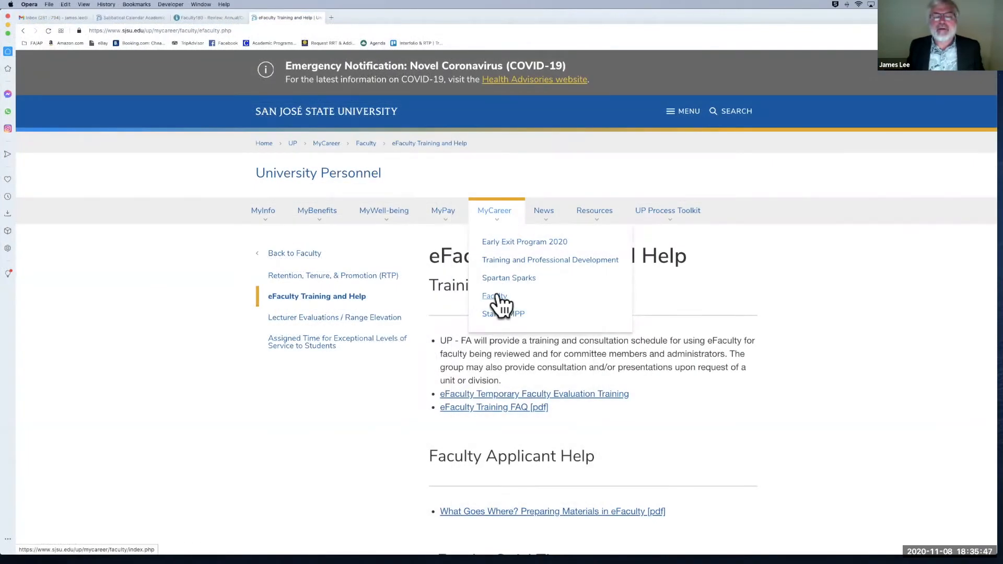
{"action": "left_click", "coordinate": [496, 296]}
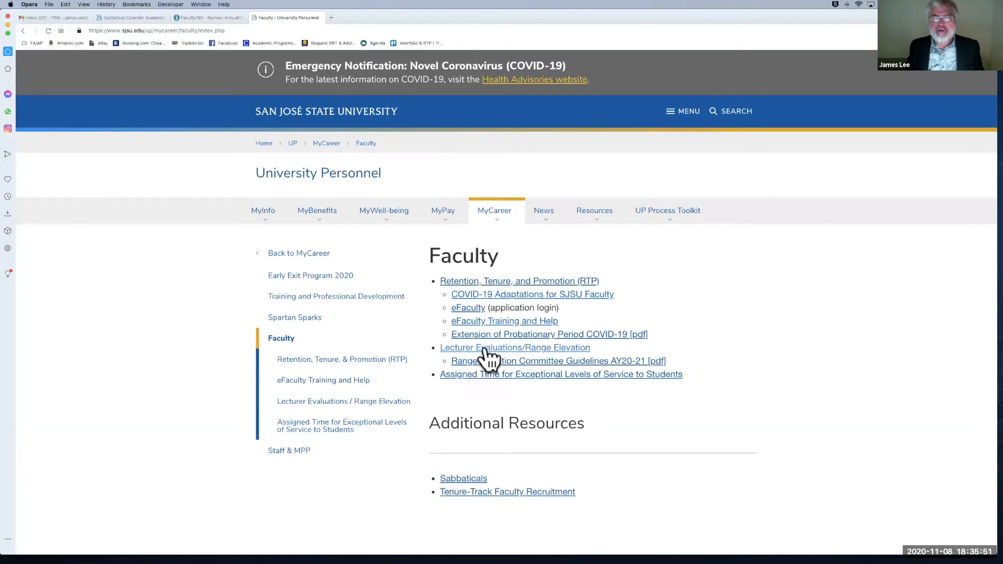
{"action": "left_click", "coordinate": [467, 349]}
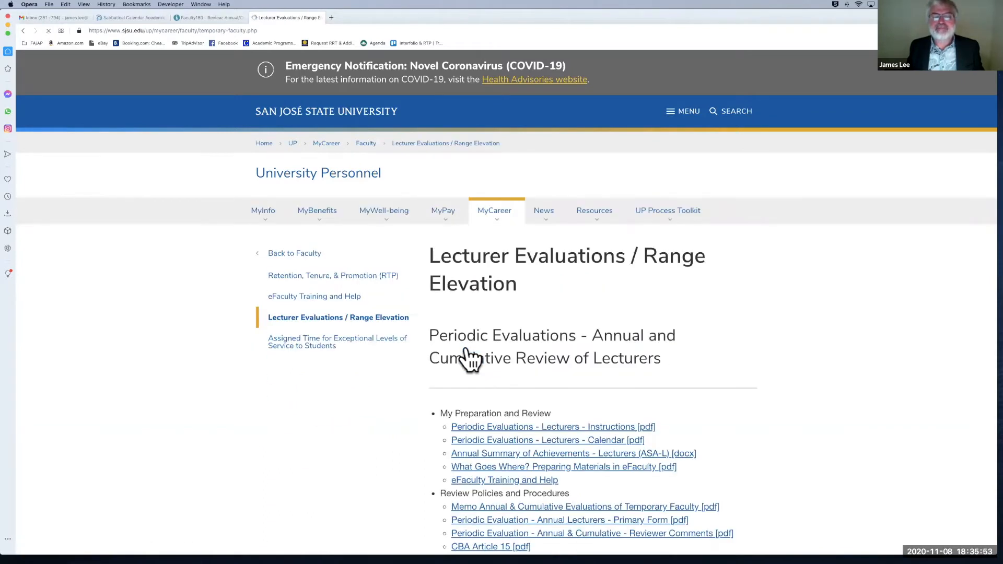
{"action": "scroll", "coordinate": [467, 350], "scroll_direction": "down", "scroll_amount": 3}
{"action": "scroll", "coordinate": [467, 358], "scroll_direction": "down", "scroll_amount": 3}
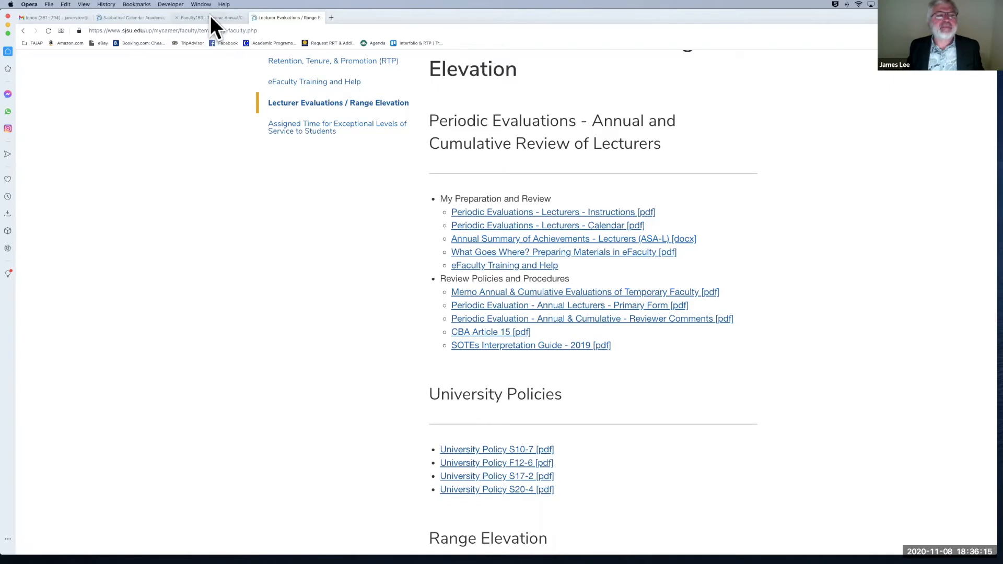
Step: Copy the academic assignment paragraph from the Word document into the Faculty180 academic assignment box
{"action": "mouse_move", "coordinate": [212, 19]}
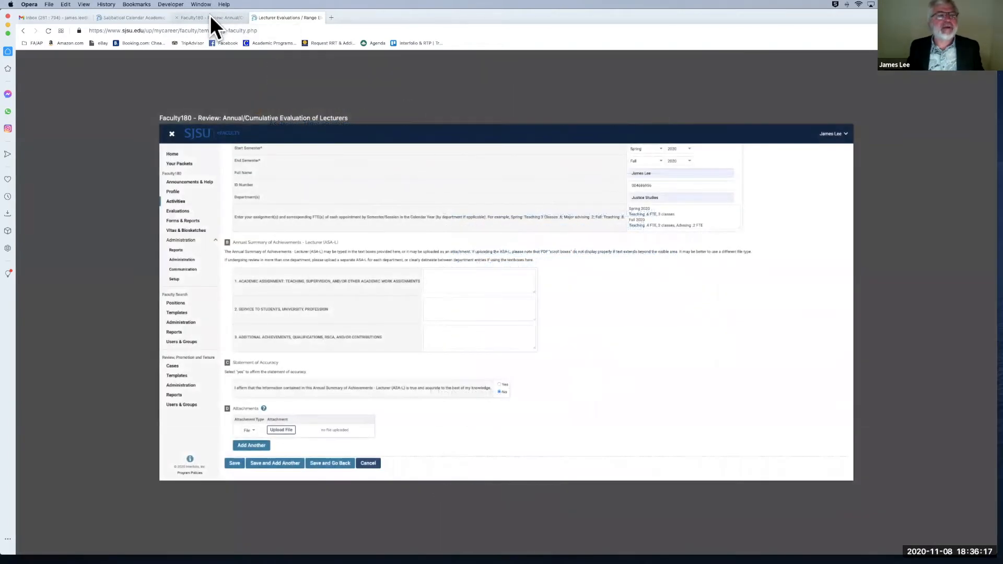
{"action": "left_click", "coordinate": [211, 17]}
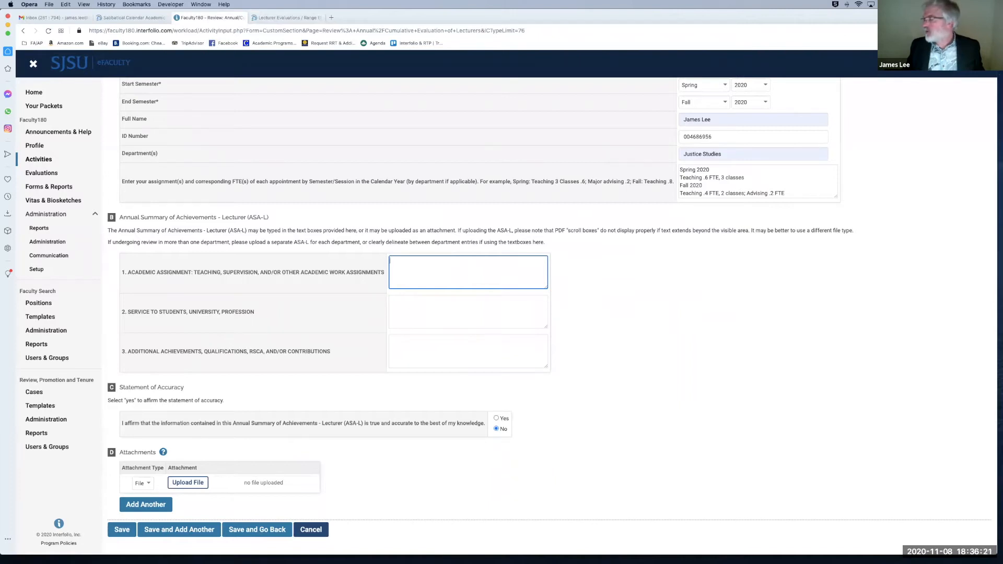
{"action": "key", "text": "super+Tab"}
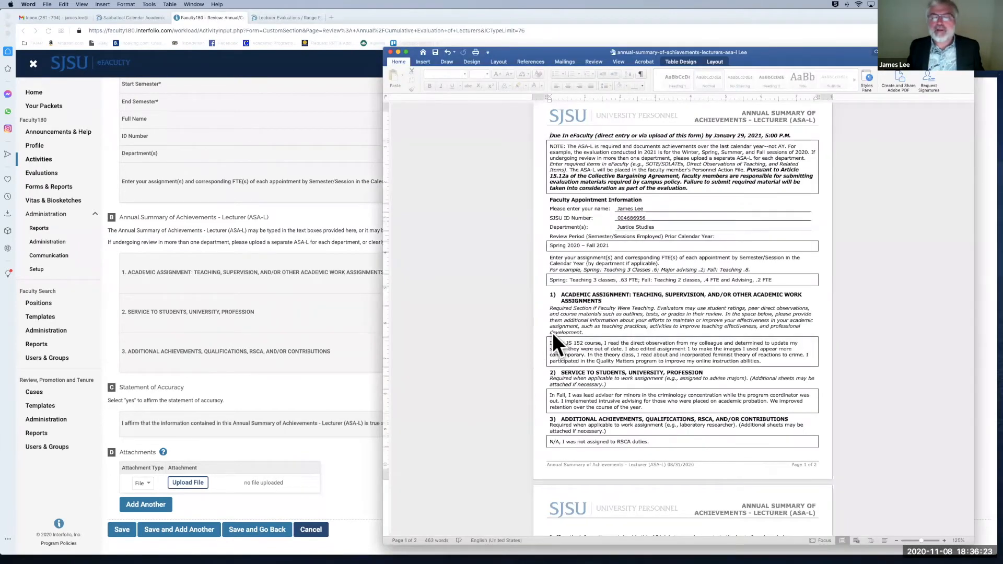
{"action": "triple_click", "coordinate": [553, 344]}
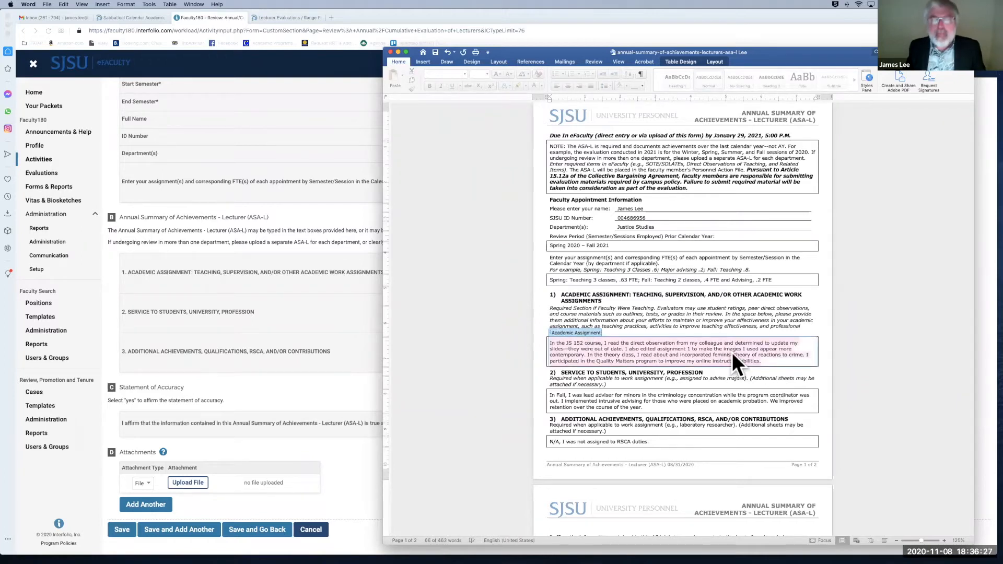
{"action": "left_click", "coordinate": [259, 230]}
{"action": "left_click", "coordinate": [434, 275]}
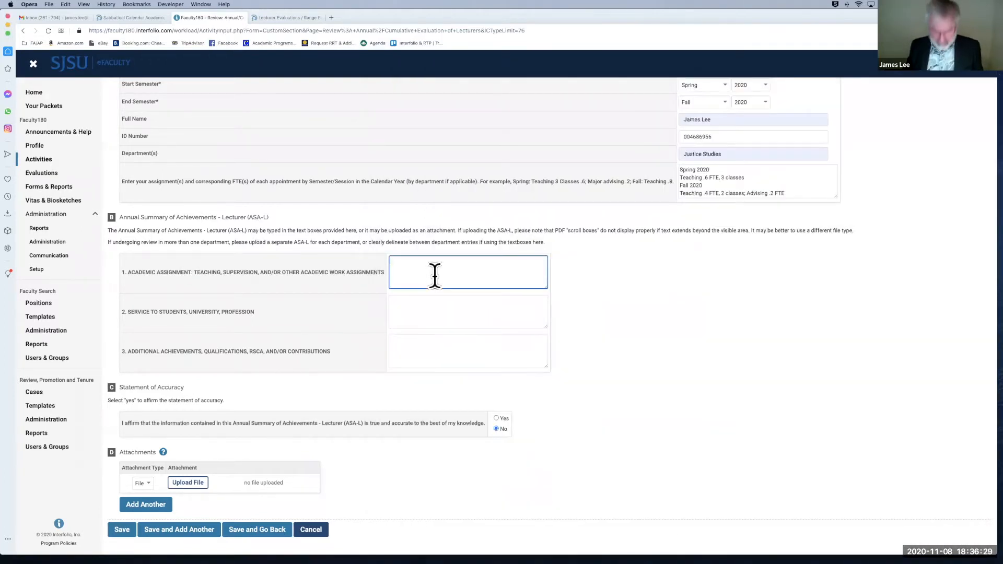
{"action": "key", "text": "super+v"}
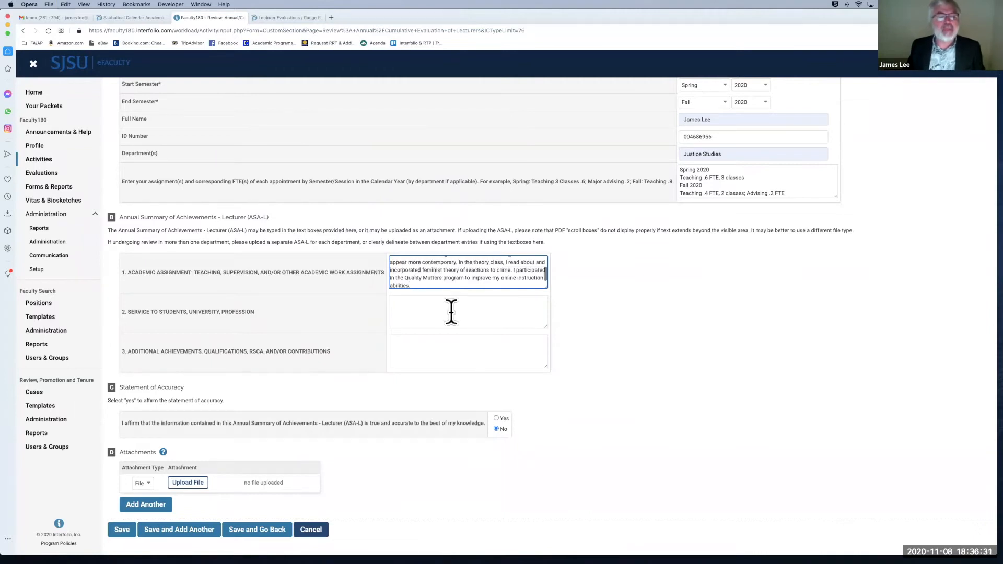
Step: Copy the service paragraph beginning 'In Fall' from Word into the Faculty180 service box
{"action": "left_click", "coordinate": [426, 311]}
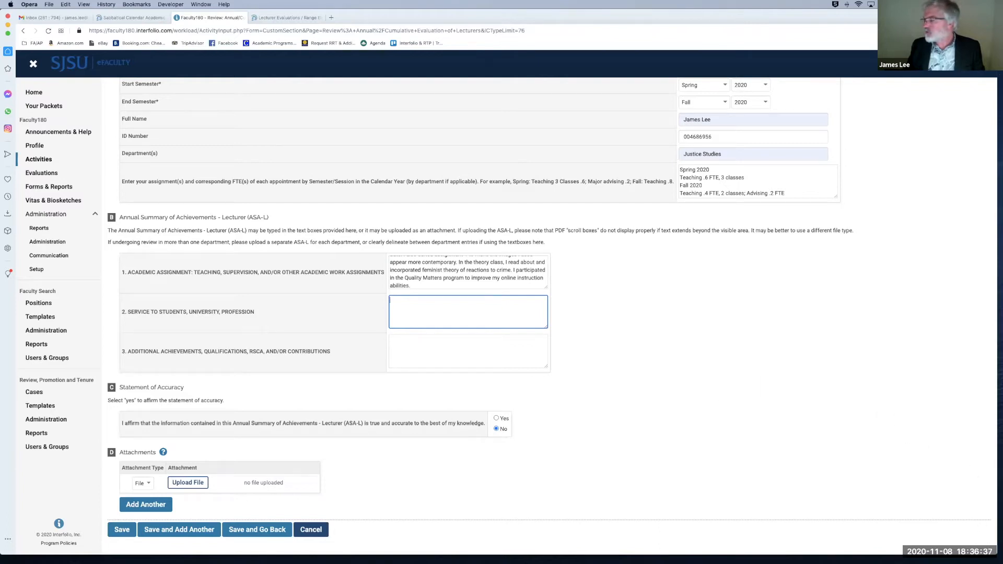
{"action": "key", "text": "super+Tab"}
{"action": "left_click", "coordinate": [559, 396]}
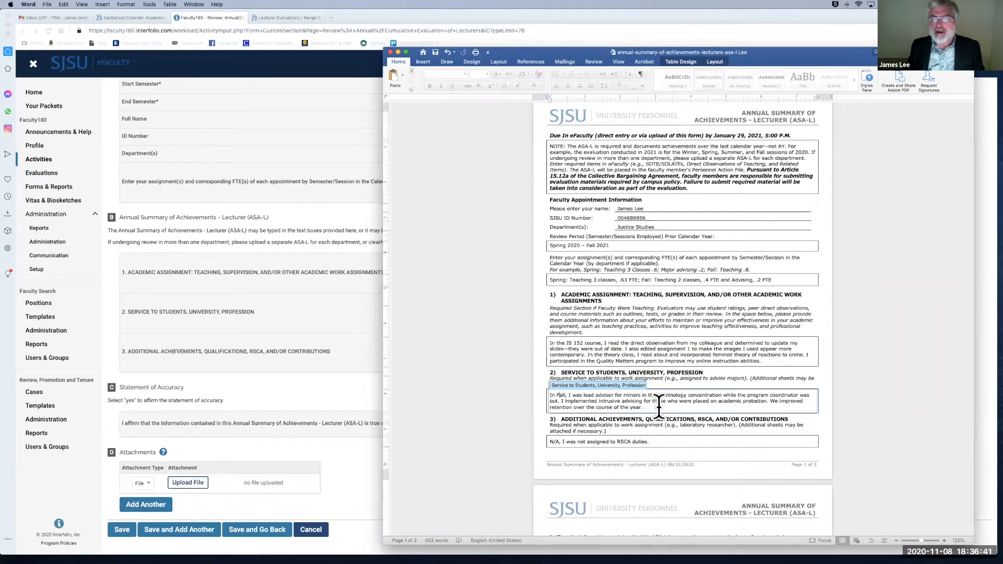
{"action": "left_click_drag", "start_coordinate": [649, 408], "coordinate": [375, 396]}
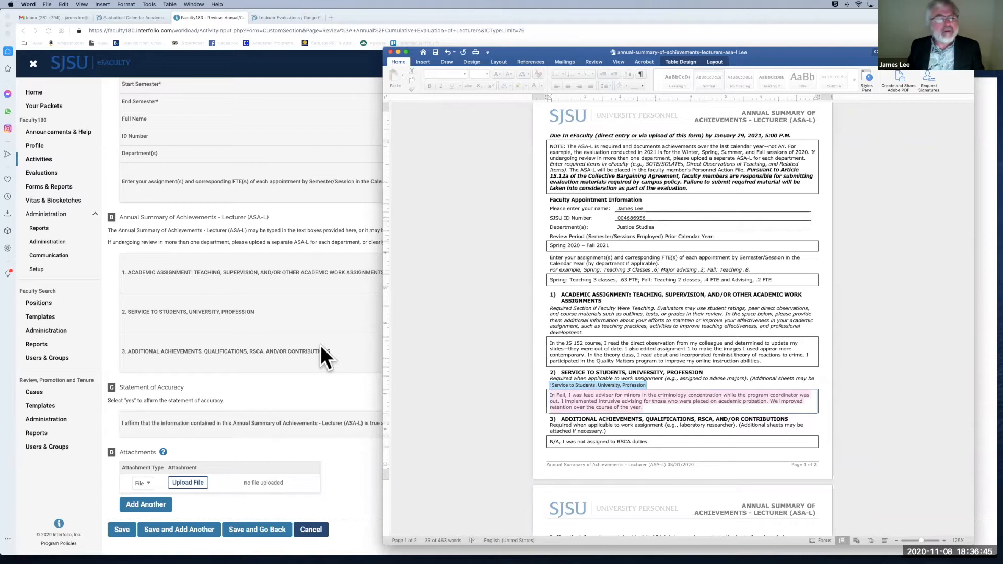
{"action": "left_click", "coordinate": [309, 366]}
{"action": "left_click", "coordinate": [451, 325]}
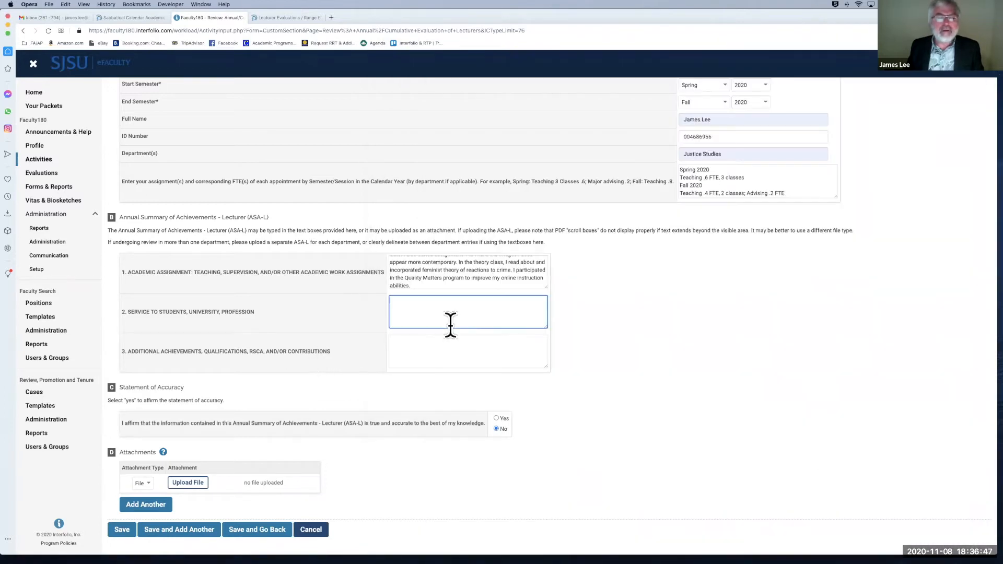
{"action": "type", "text": "In Fall, I was lead advisor for minors in the criminology concentration while the program coordinator was out. I implemented intrusive advising for those who were placed on academic probation. We improved retention over the course of the year."}
Step: Type N/A under Additional Achievements and choose Yes for the Statement of Accuracy
{"action": "left_click", "coordinate": [439, 350]}
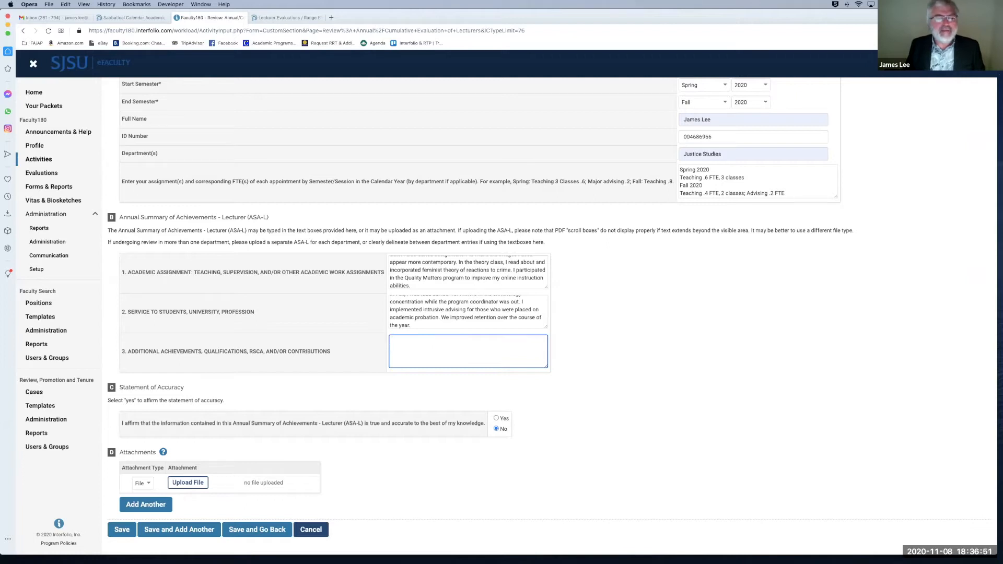
{"action": "type", "text": "N/A"}
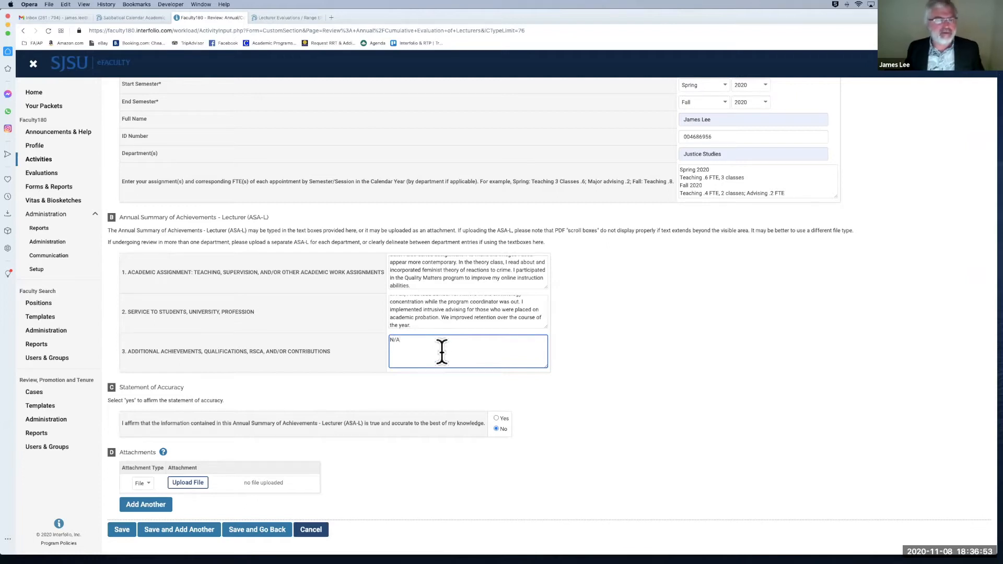
{"action": "left_click", "coordinate": [434, 386]}
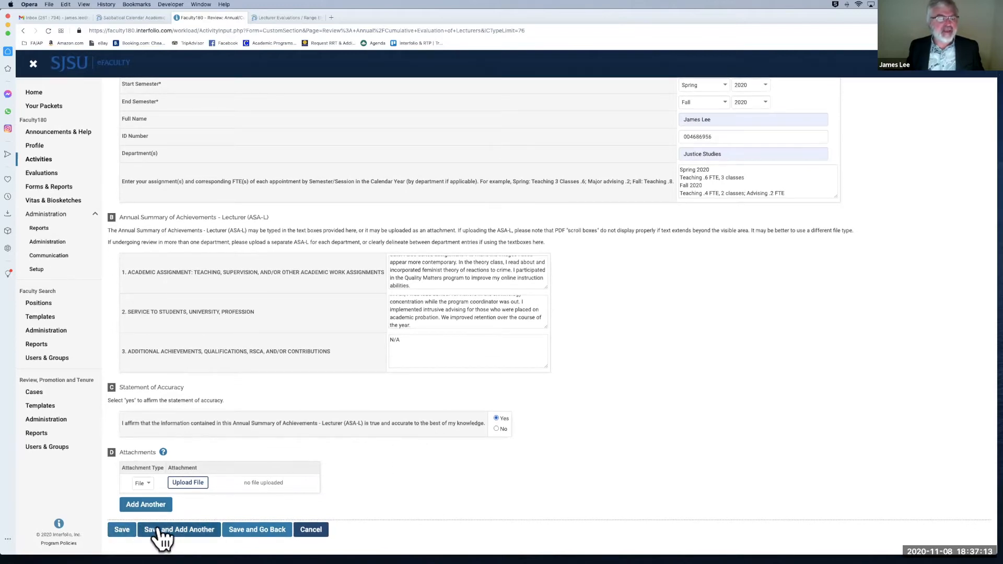
Step: Save the Spring 2020 – Fall 2020 ASA-L entry and look over the saved form
{"action": "left_click", "coordinate": [127, 528]}
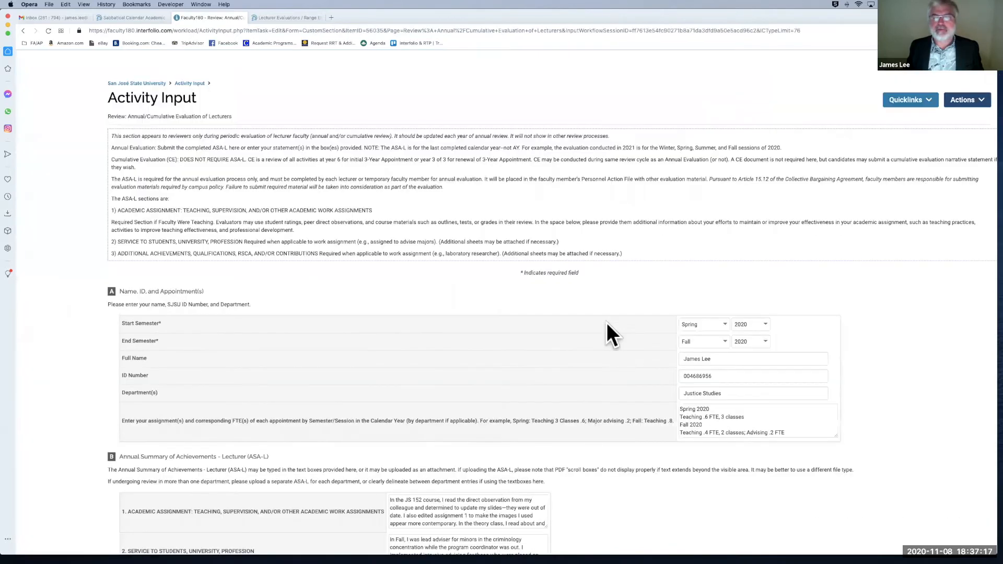
{"action": "scroll", "coordinate": [629, 280], "scroll_direction": "down", "scroll_amount": 5}
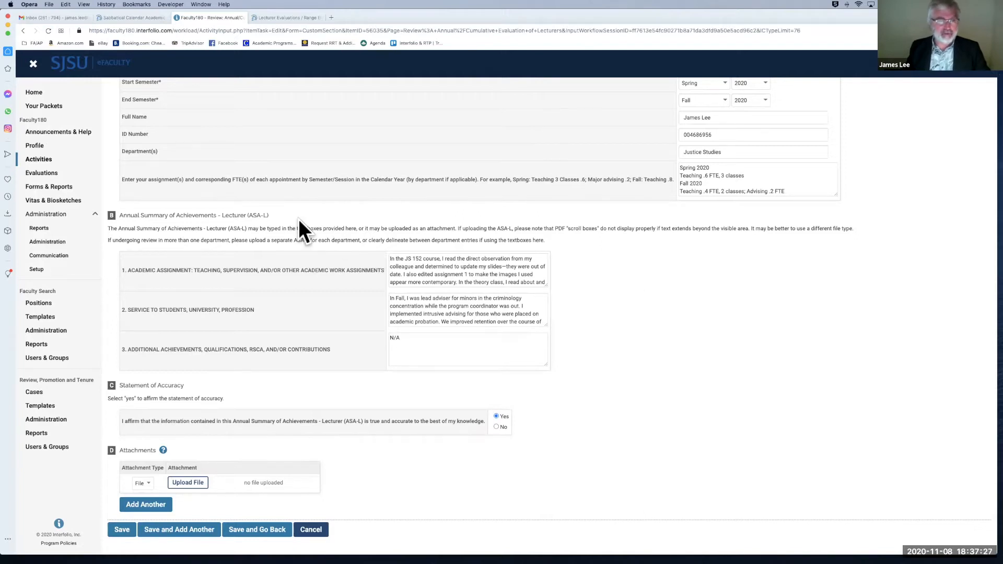
{"action": "scroll", "coordinate": [298, 218], "scroll_direction": "up", "scroll_amount": 1}
{"action": "scroll", "coordinate": [302, 198], "scroll_direction": "up", "scroll_amount": 2}
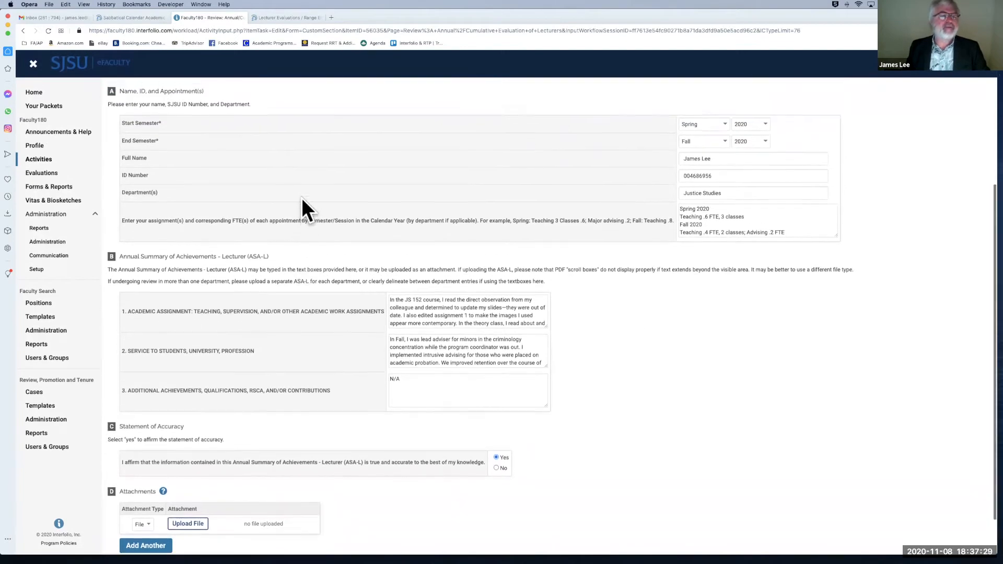
{"action": "scroll", "coordinate": [302, 198], "scroll_direction": "down", "scroll_amount": 2}
{"action": "scroll", "coordinate": [302, 198], "scroll_direction": "down", "scroll_amount": 1}
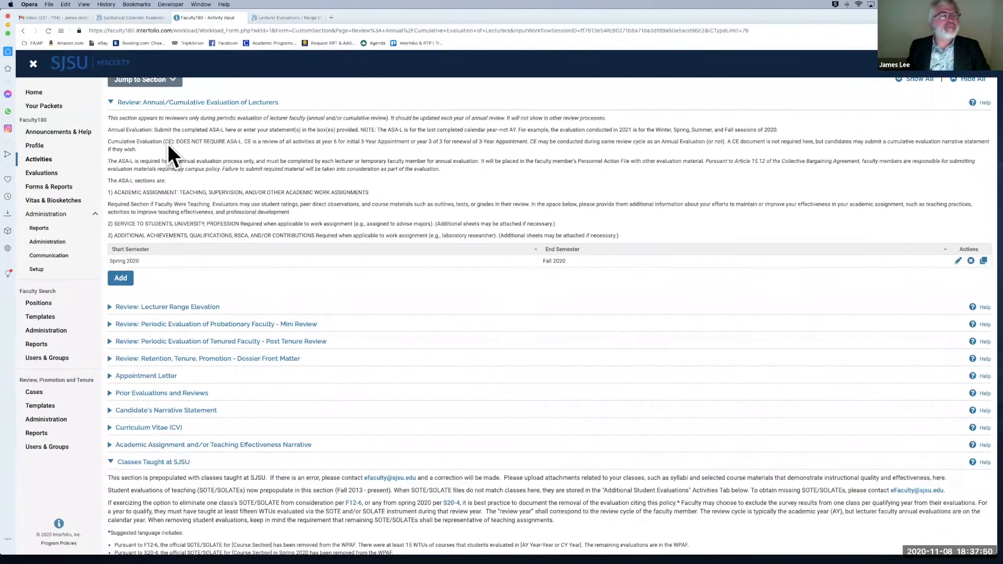
Step: Start a new Annual/Cumulative Evaluation of Lecturers entry
{"action": "scroll", "coordinate": [167, 143], "scroll_direction": "up", "scroll_amount": 1}
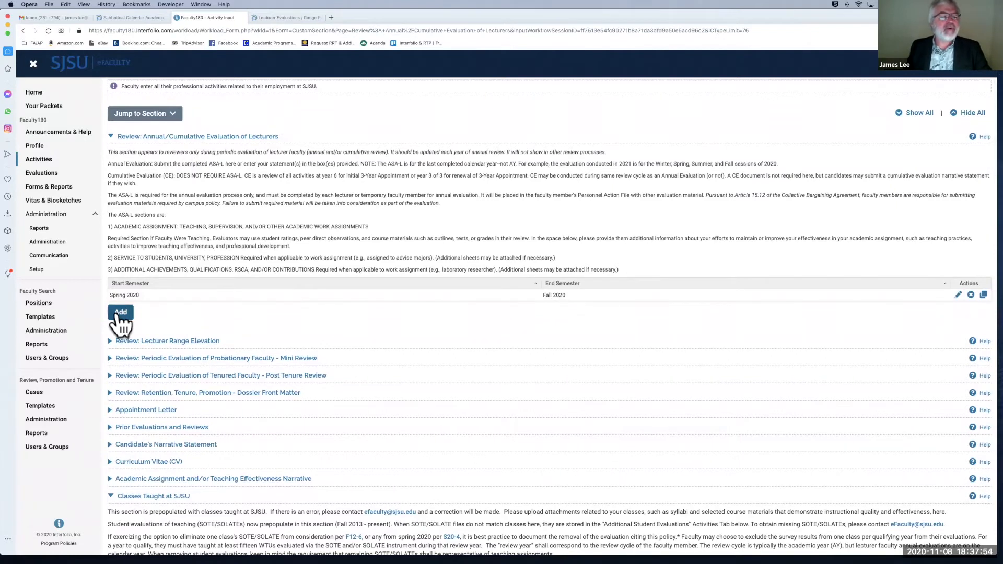
{"action": "left_click", "coordinate": [118, 313]}
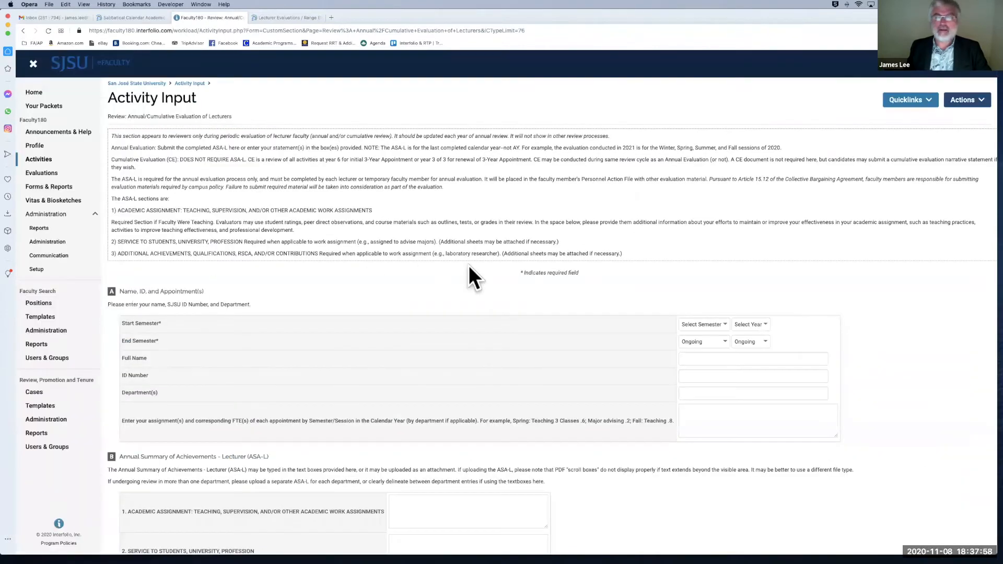
{"action": "scroll", "coordinate": [469, 272], "scroll_direction": "down", "scroll_amount": 5}
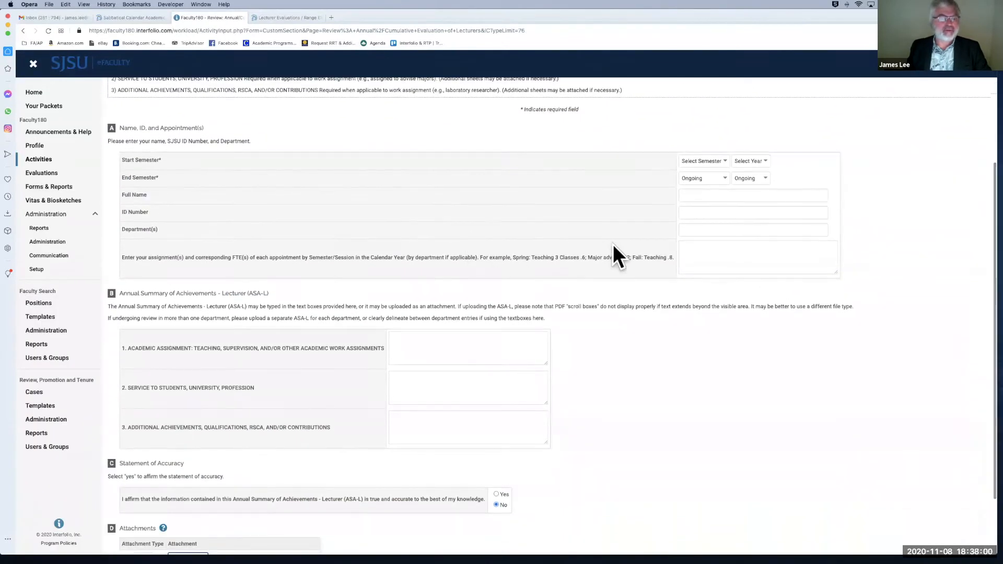
{"action": "scroll", "coordinate": [613, 244], "scroll_direction": "down", "scroll_amount": 2}
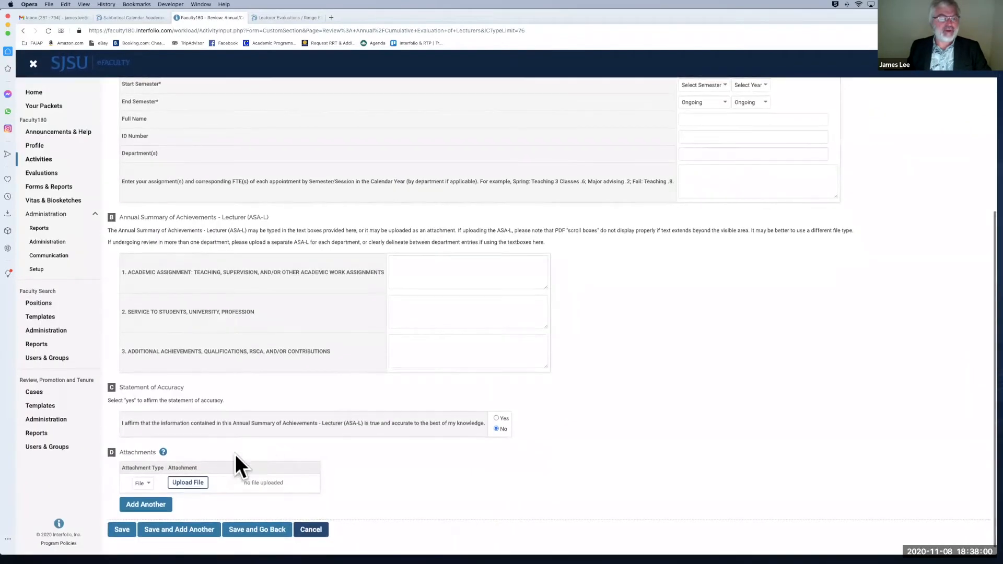
Step: Attach the ASA-L Word document from the computer and try saving, triggering the missing start-term warning
{"action": "left_click", "coordinate": [189, 483]}
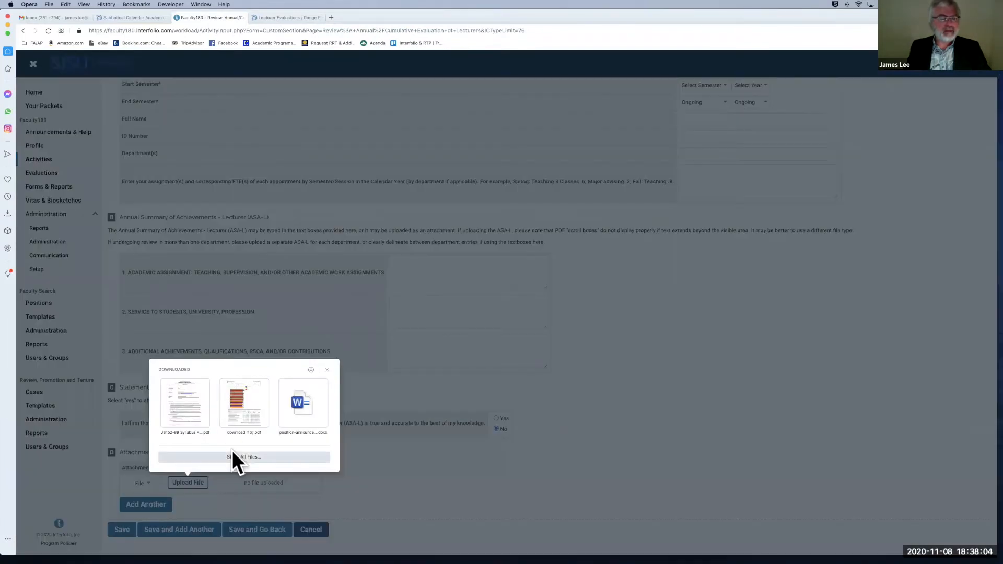
{"action": "left_click", "coordinate": [232, 457]}
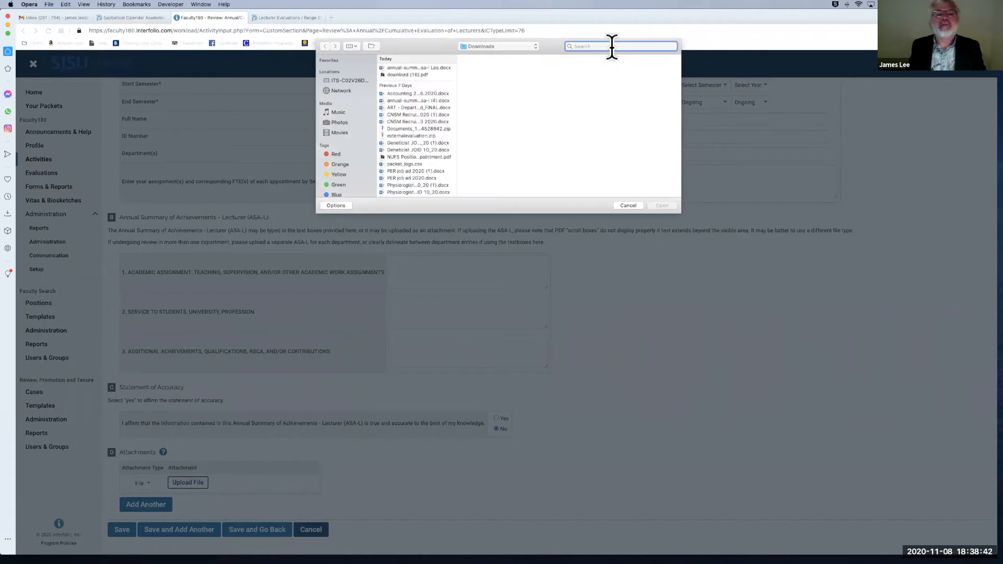
{"action": "left_click", "coordinate": [437, 67]}
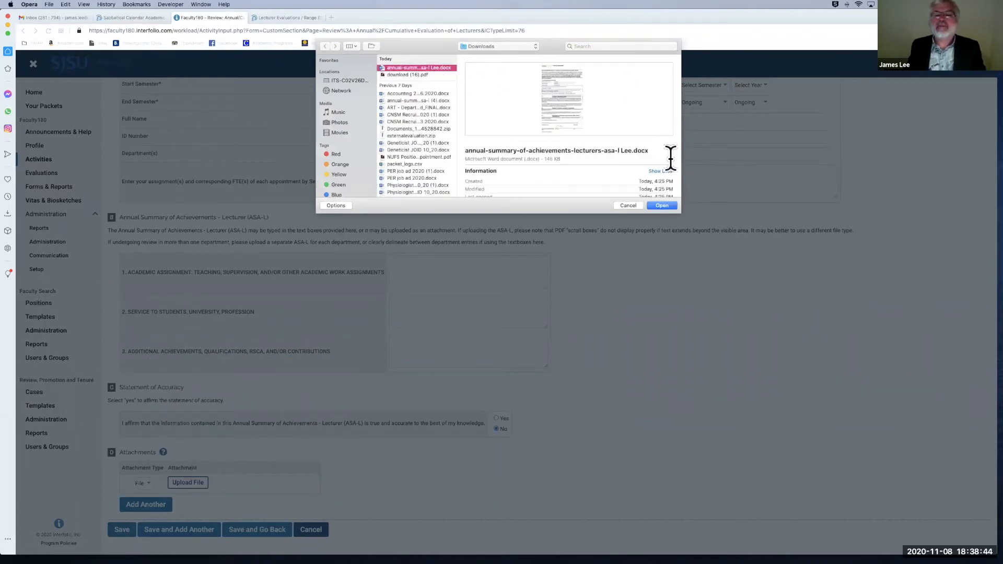
{"action": "left_click", "coordinate": [662, 206]}
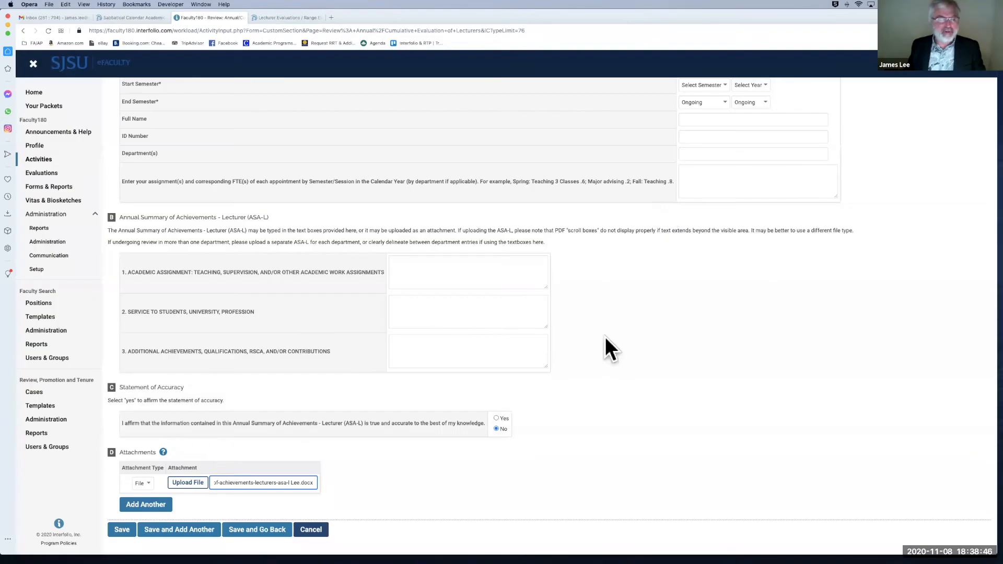
{"action": "left_click", "coordinate": [123, 530]}
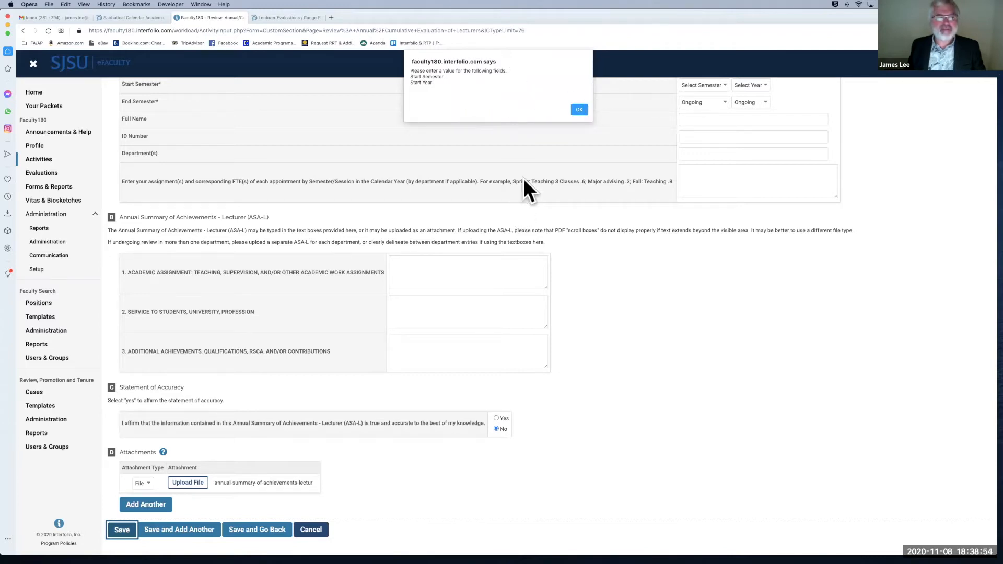
Step: Dismiss the warning and set the start semester to Spring 2020
{"action": "left_click", "coordinate": [579, 109]}
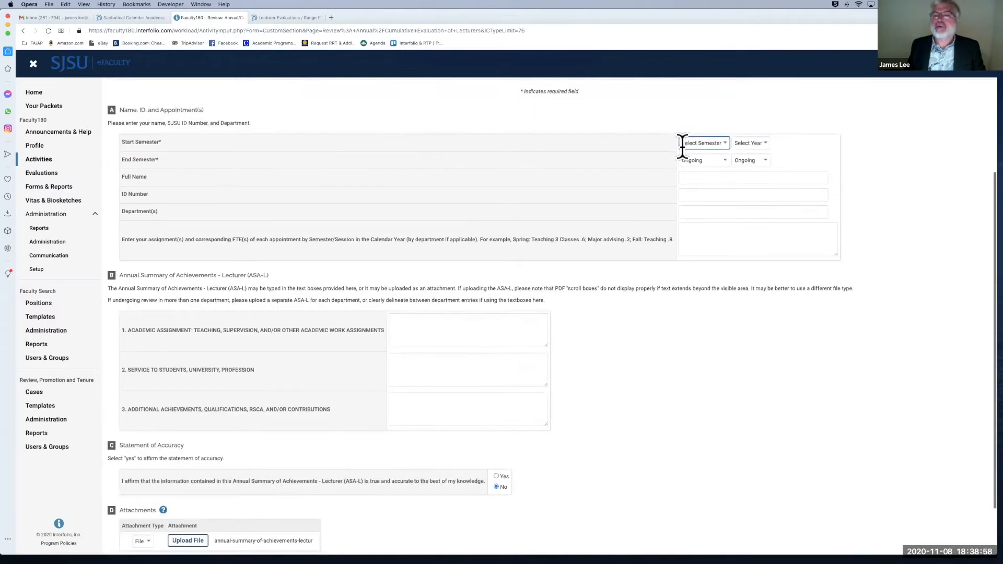
{"action": "scroll", "coordinate": [684, 143], "scroll_direction": "down", "scroll_amount": 3}
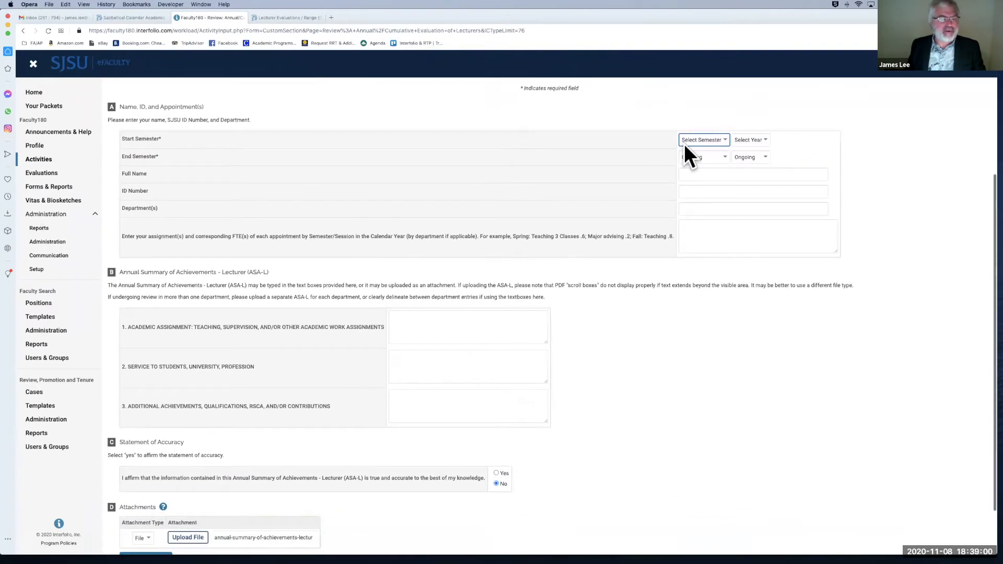
{"action": "left_click", "coordinate": [724, 138]}
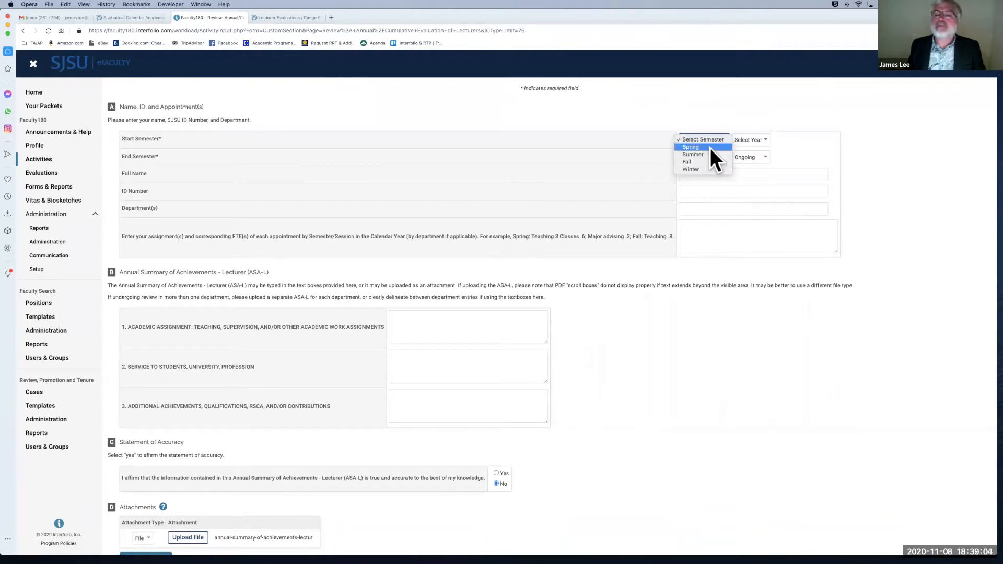
{"action": "left_click", "coordinate": [710, 148]}
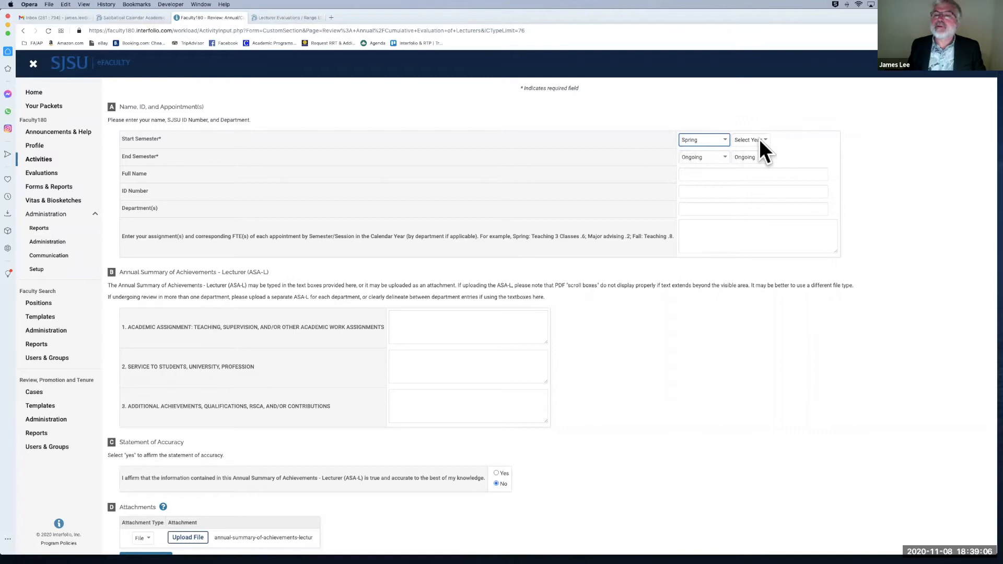
{"action": "left_click", "coordinate": [759, 139]}
{"action": "left_click", "coordinate": [760, 169]}
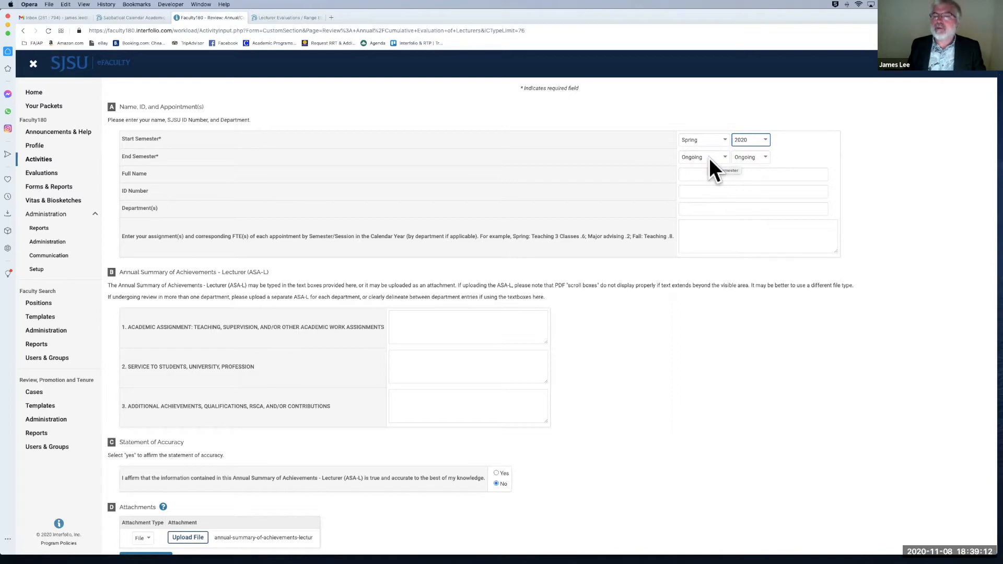
Step: Set the end semester to Fall 2020 and save the evaluation record
{"action": "scroll", "coordinate": [569, 277], "scroll_direction": "down", "scroll_amount": 1}
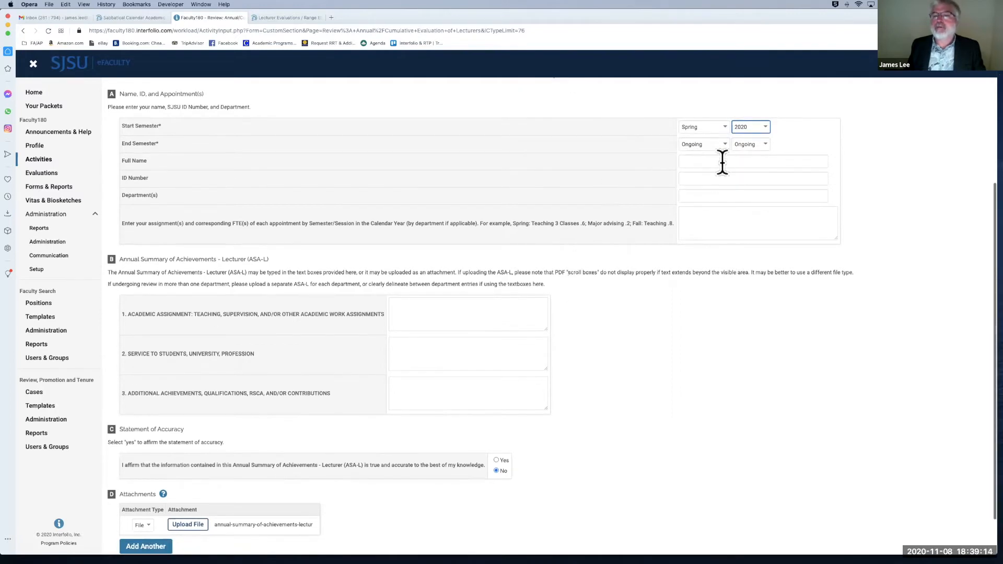
{"action": "left_click", "coordinate": [726, 143]}
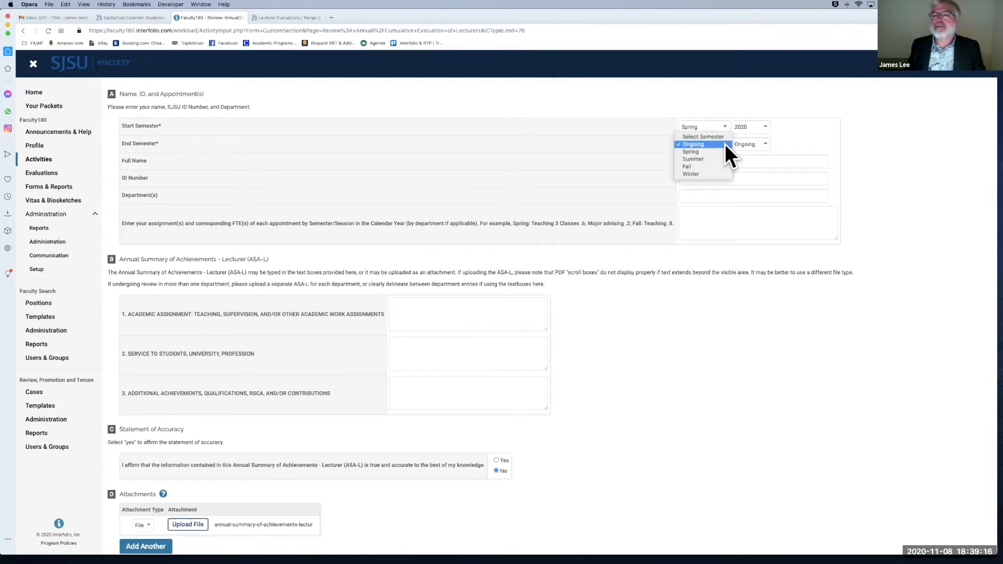
{"action": "left_click", "coordinate": [715, 164]}
{"action": "left_click", "coordinate": [763, 142]}
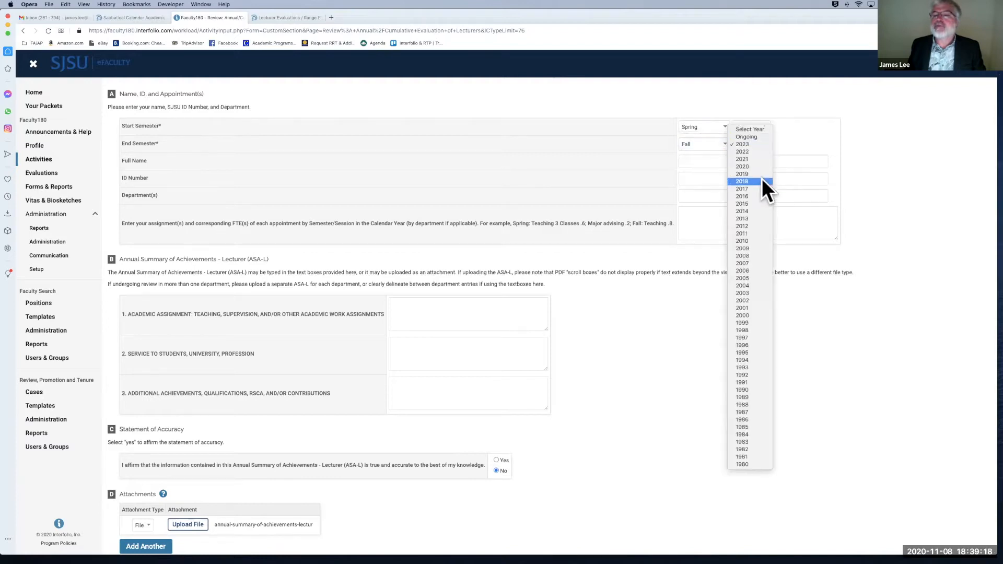
{"action": "left_click", "coordinate": [764, 164]}
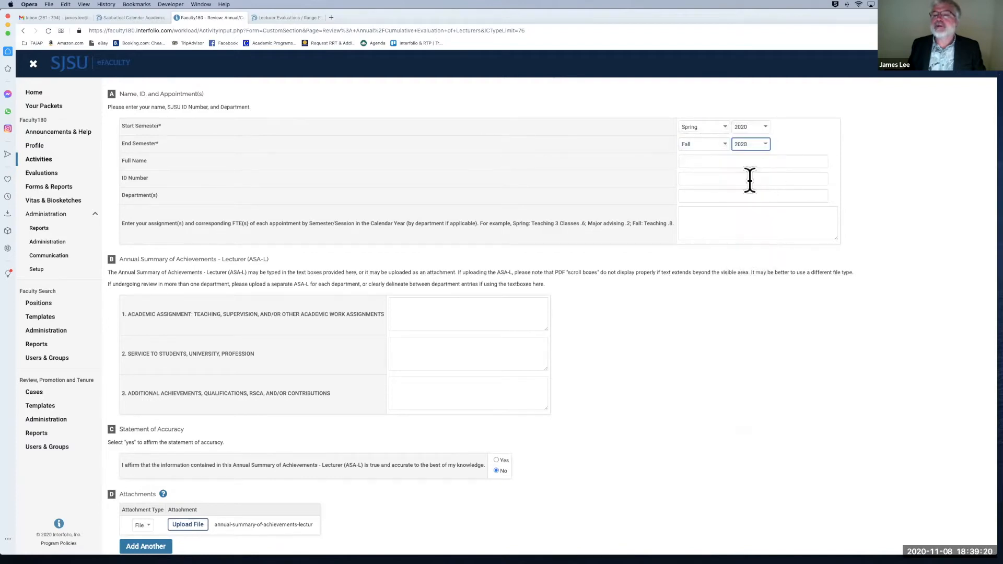
{"action": "scroll", "coordinate": [646, 344], "scroll_direction": "down", "scroll_amount": 2}
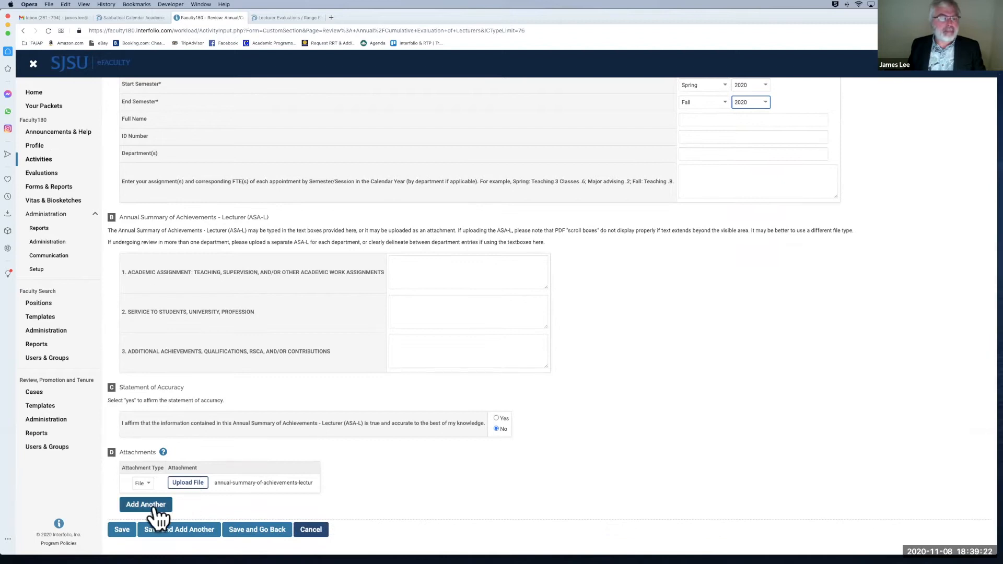
{"action": "left_click", "coordinate": [123, 530]}
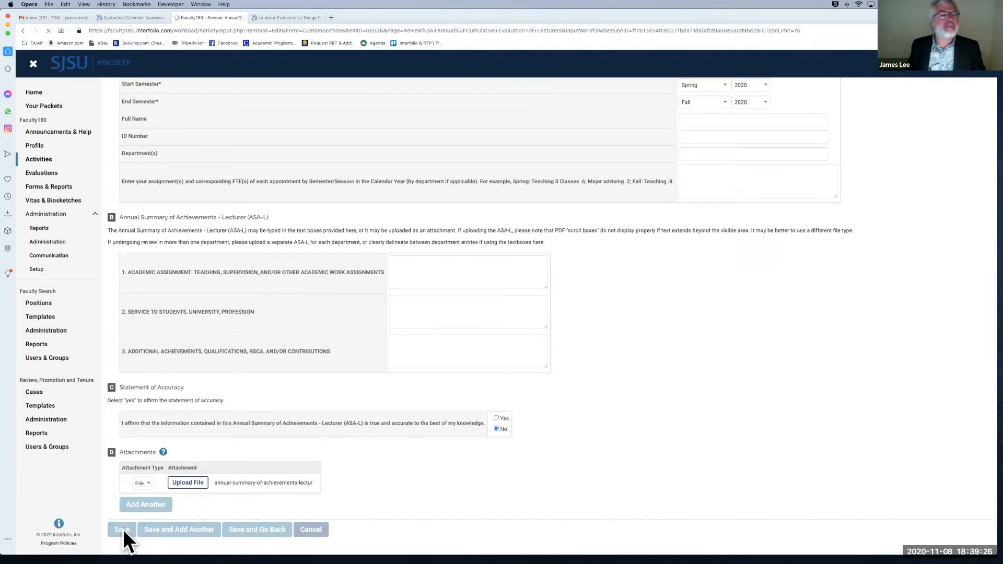
Step: Cancel out of the saved evaluation form and confirm leaving to return to Activities
{"action": "scroll", "coordinate": [699, 217], "scroll_direction": "down", "scroll_amount": 5}
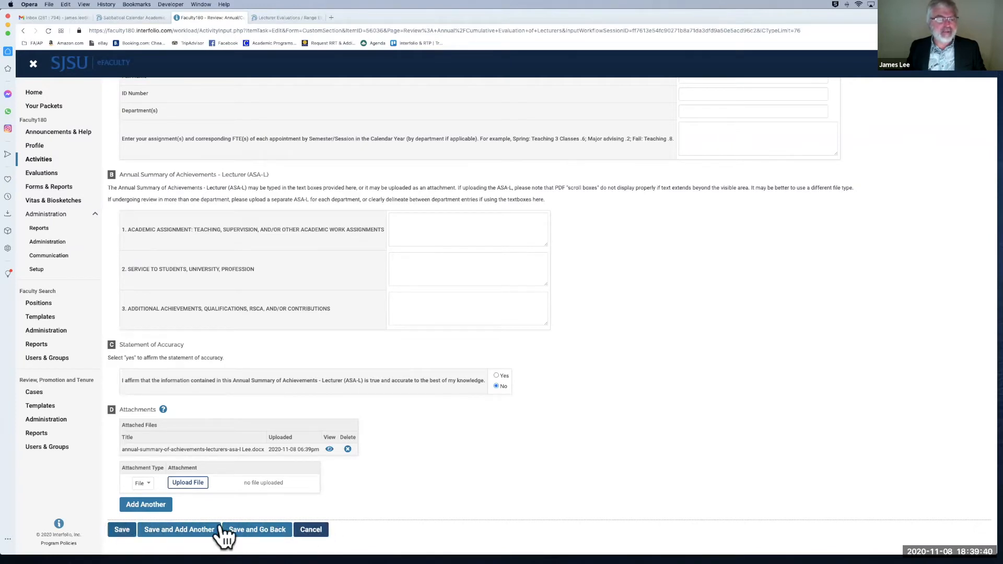
{"action": "left_click", "coordinate": [314, 529]}
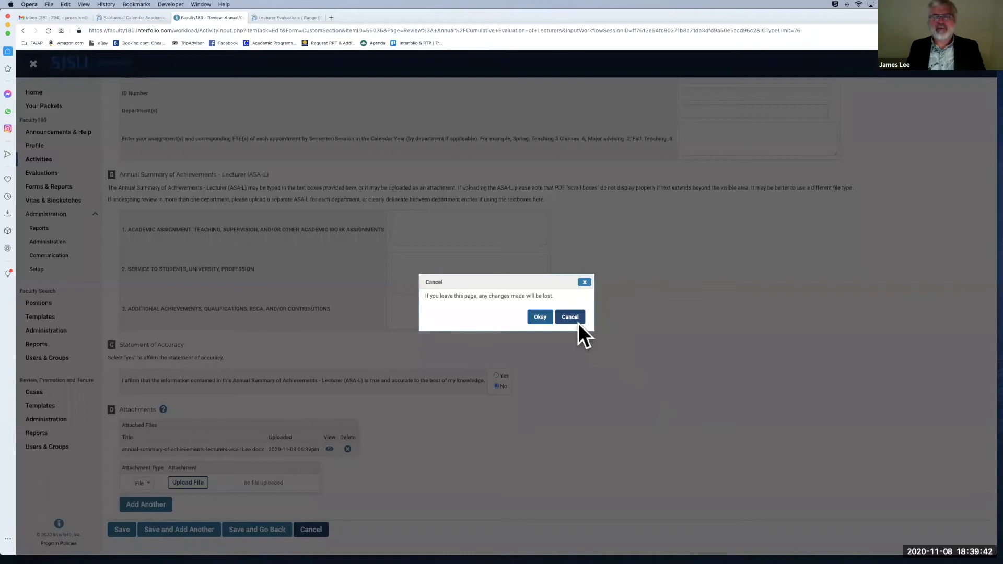
{"action": "left_click", "coordinate": [541, 317]}
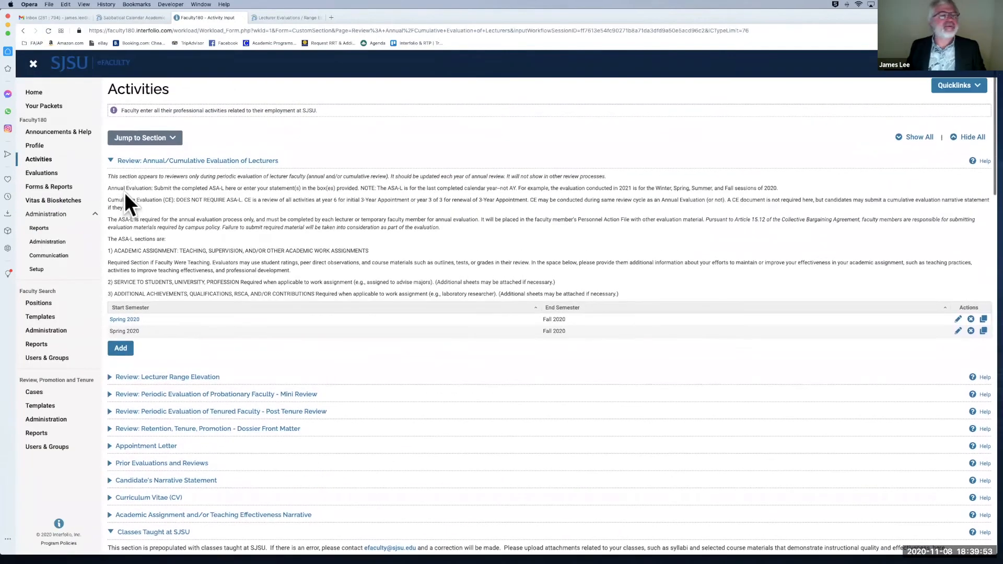
Step: Collapse the Annual/Cumulative Evaluation of Lecturers section and scroll to the Classes Taught at SJSU table
{"action": "left_click", "coordinate": [112, 162]}
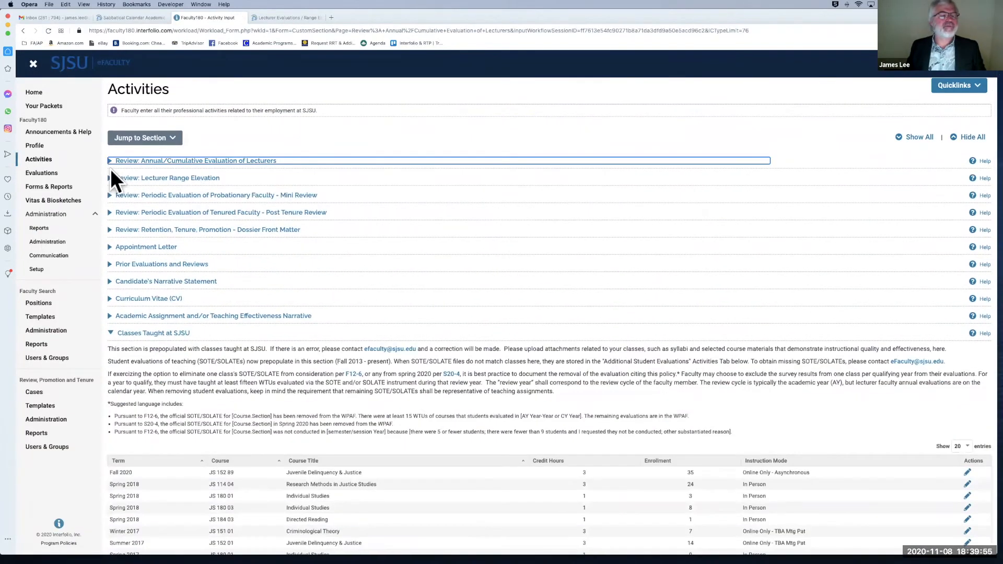
{"action": "scroll", "coordinate": [115, 253], "scroll_direction": "down", "scroll_amount": 5}
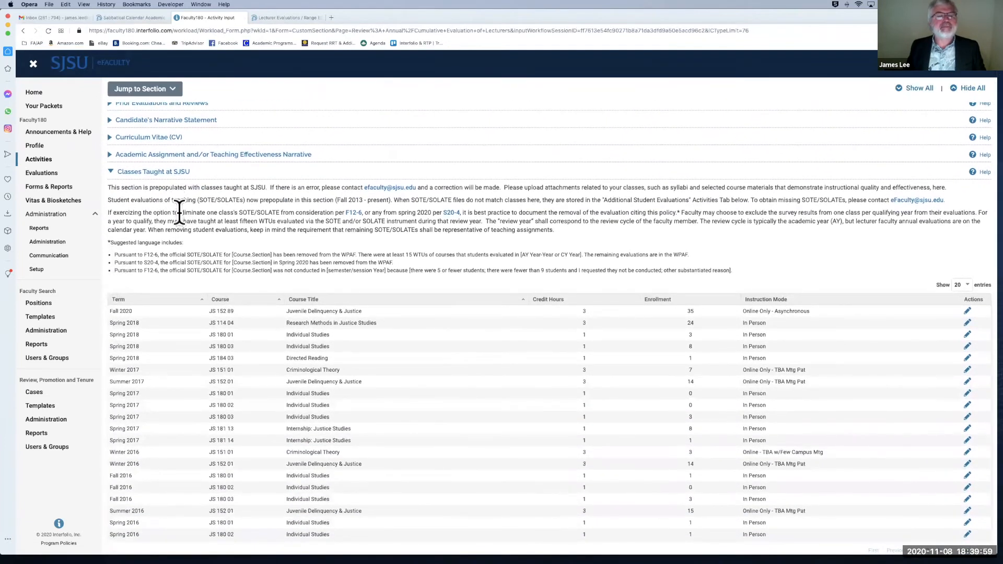
{"action": "scroll", "coordinate": [180, 217], "scroll_direction": "down", "scroll_amount": 1}
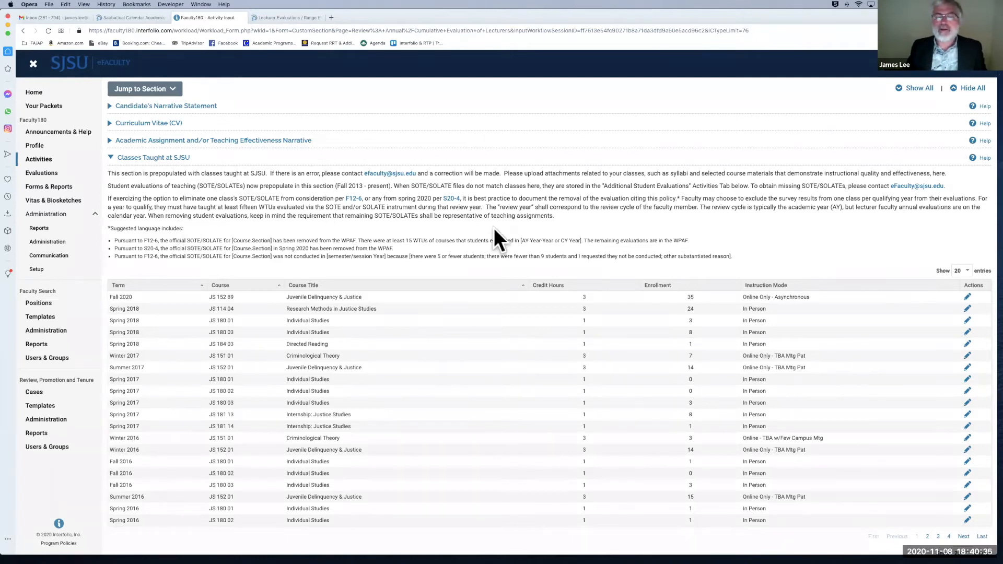
{"action": "scroll", "coordinate": [494, 227], "scroll_direction": "down", "scroll_amount": 1}
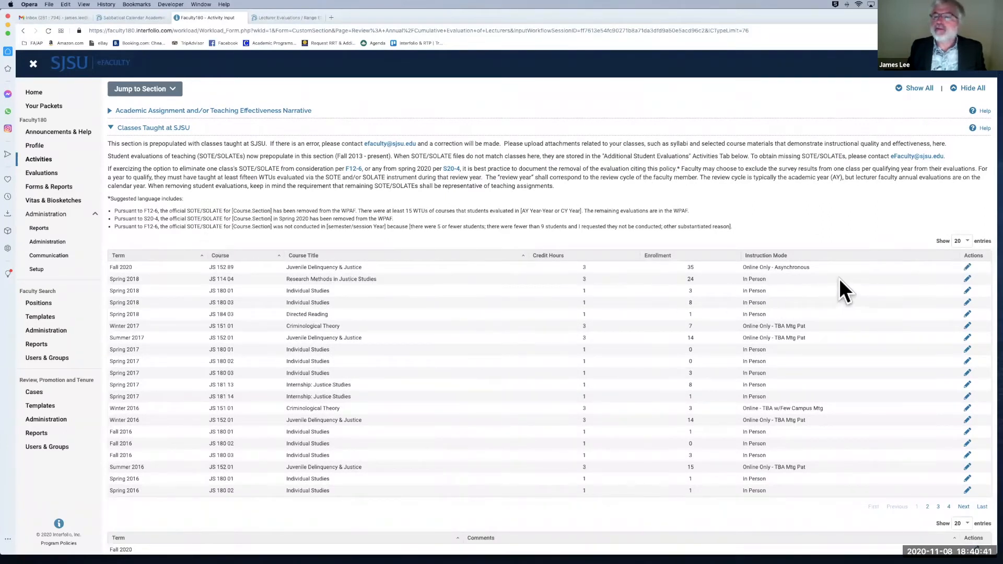
Step: Open the Fall 2020 JS 152 89 entry and view its Fall_2020_JS-152_89.pdf course evaluation
{"action": "left_click", "coordinate": [967, 268]}
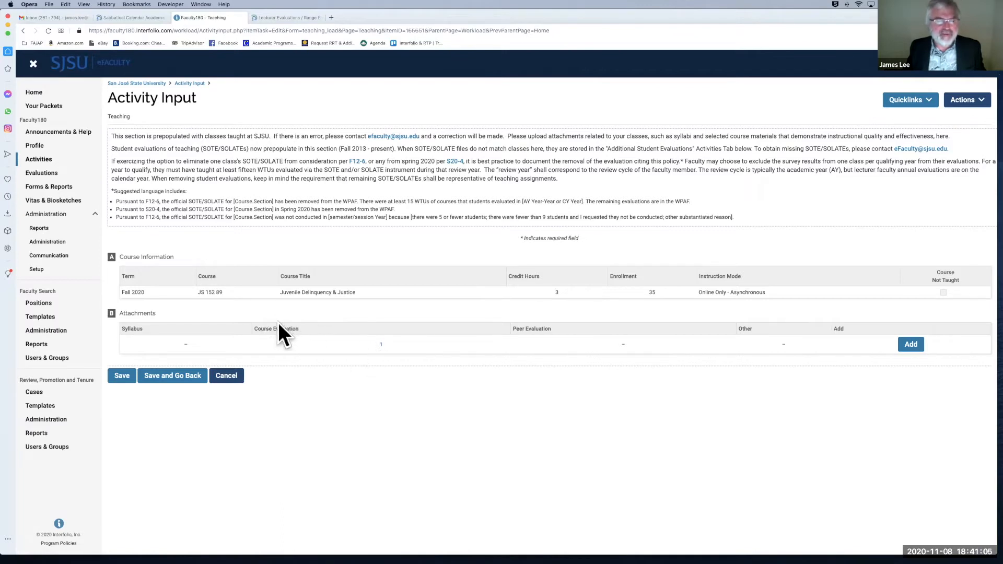
{"action": "left_click", "coordinate": [382, 344]}
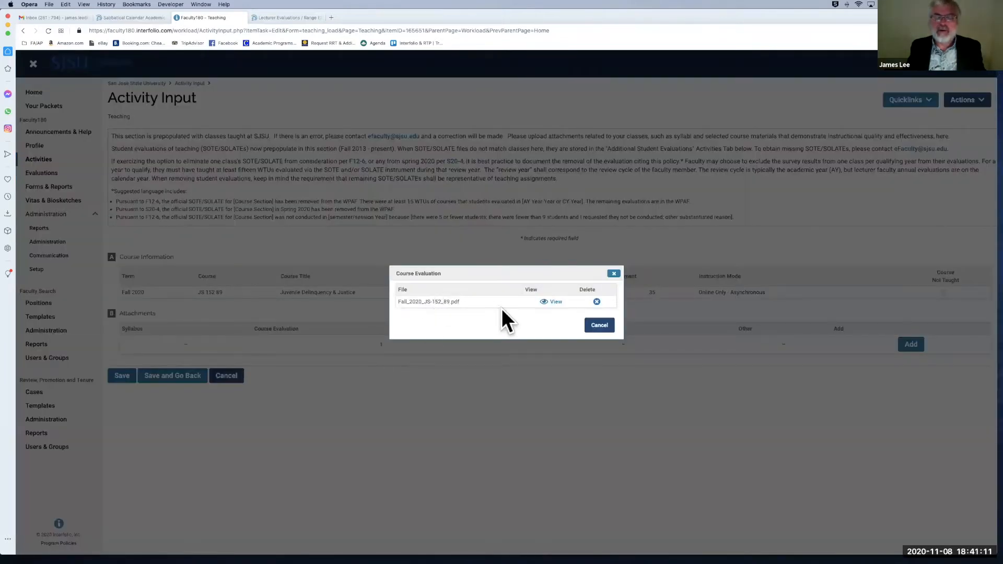
{"action": "left_click", "coordinate": [547, 301]}
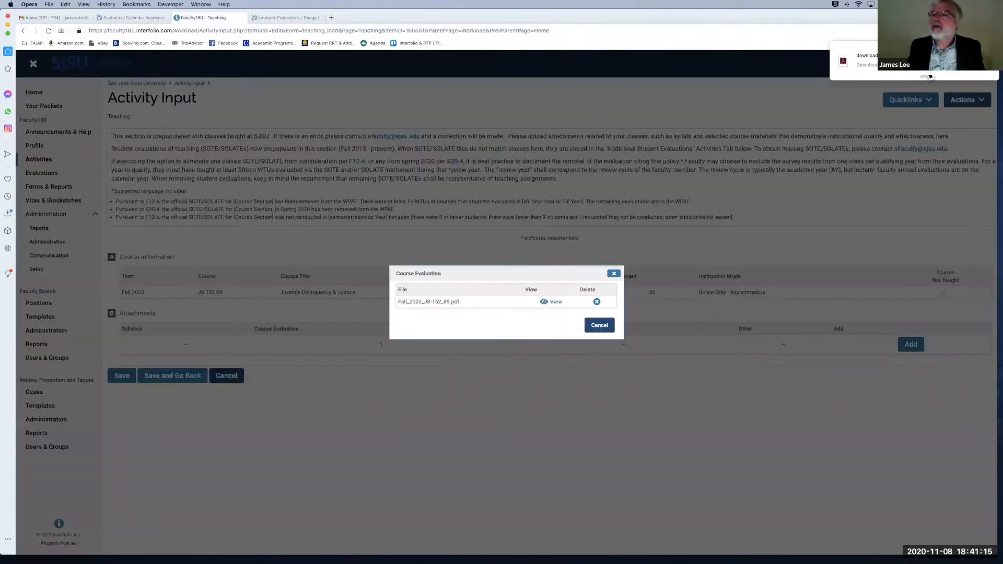
{"action": "left_click", "coordinate": [930, 77]}
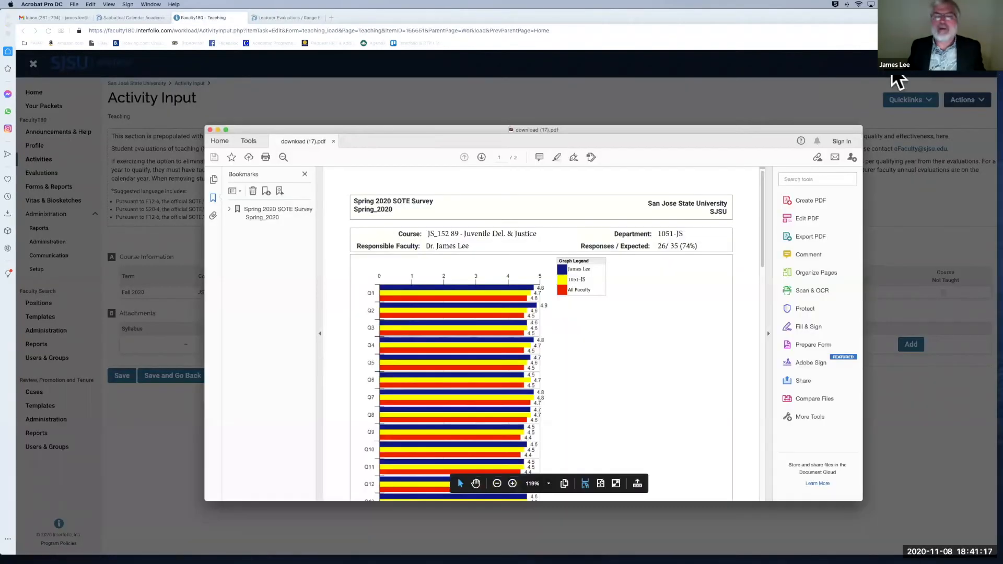
{"action": "left_click", "coordinate": [210, 130]}
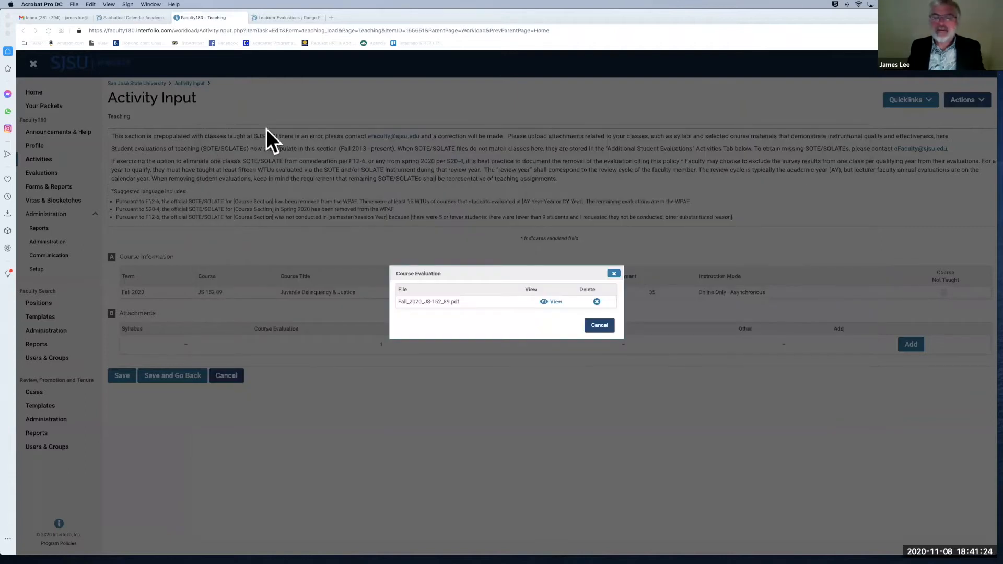
Step: Upload the syllabus PDF as a Syllabus-type attachment to the Fall 2020 JS 152 89 course
{"action": "left_click", "coordinate": [613, 273]}
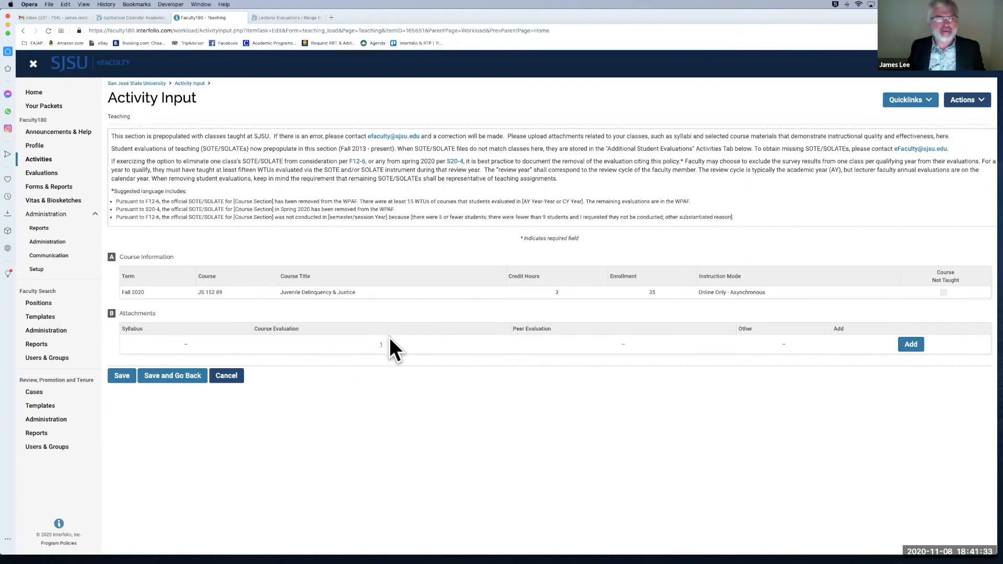
{"action": "left_click", "coordinate": [912, 346]}
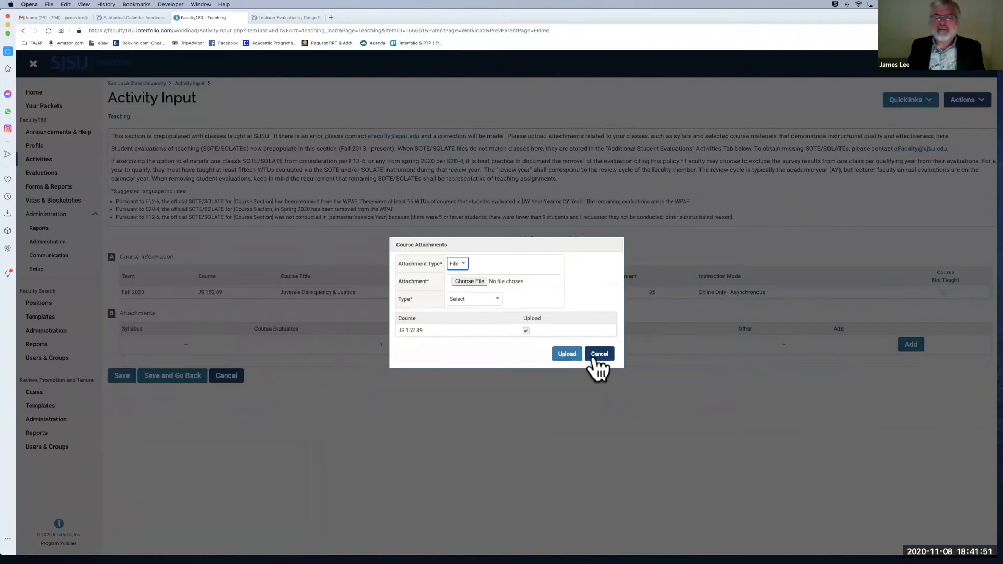
{"action": "left_click", "coordinate": [600, 354]}
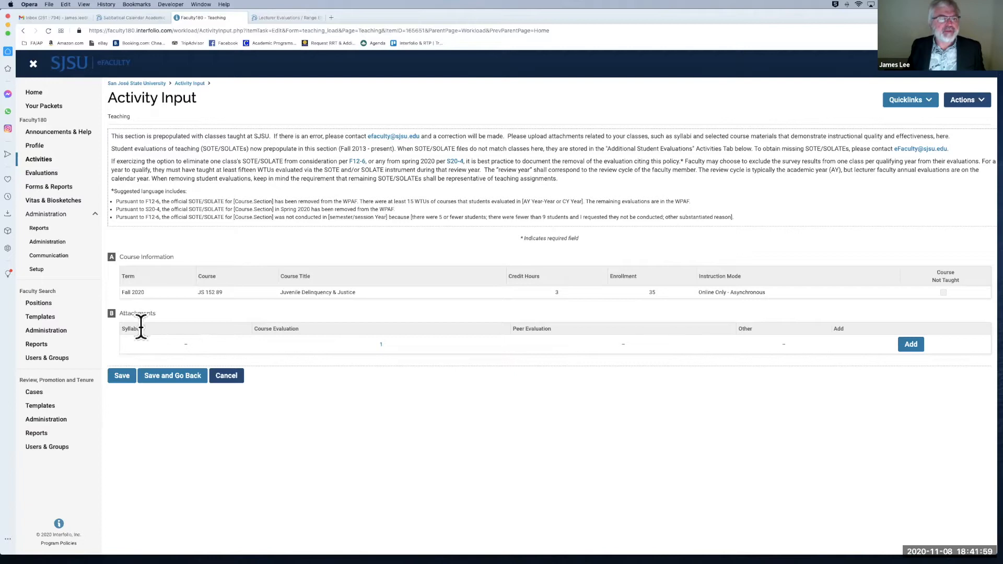
{"action": "left_click", "coordinate": [915, 346]}
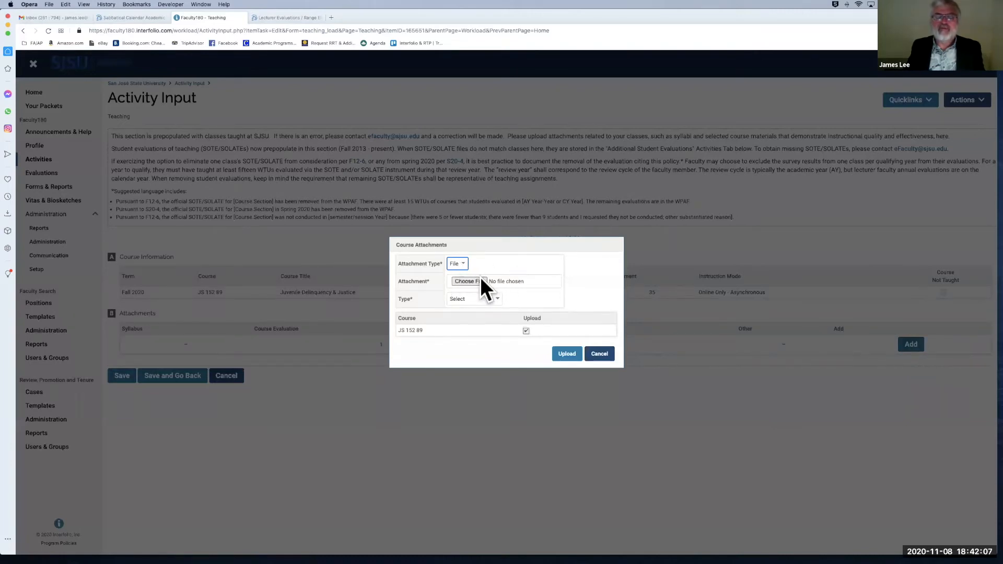
{"action": "left_click", "coordinate": [495, 297]}
{"action": "left_click", "coordinate": [494, 305]}
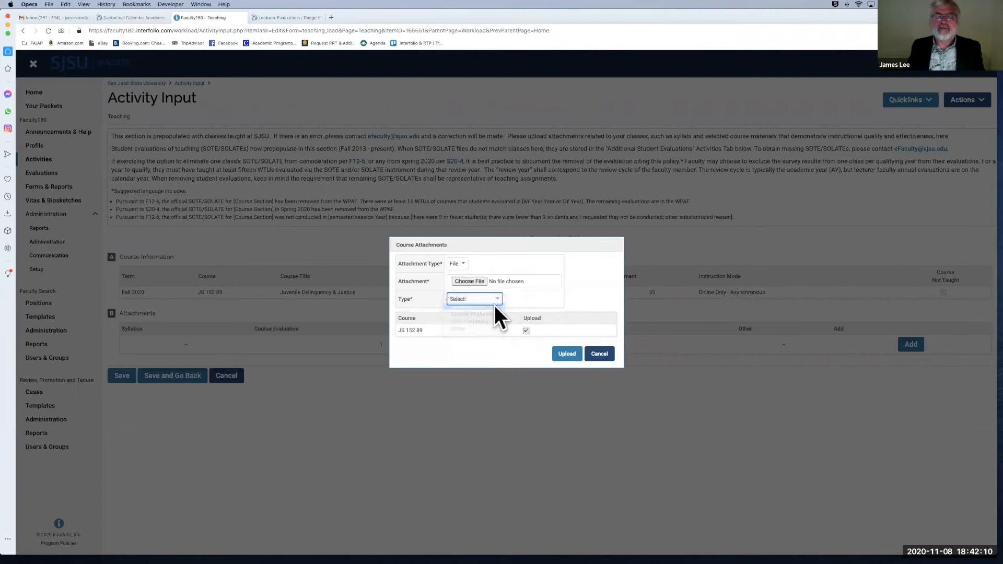
{"action": "left_click", "coordinate": [472, 282]}
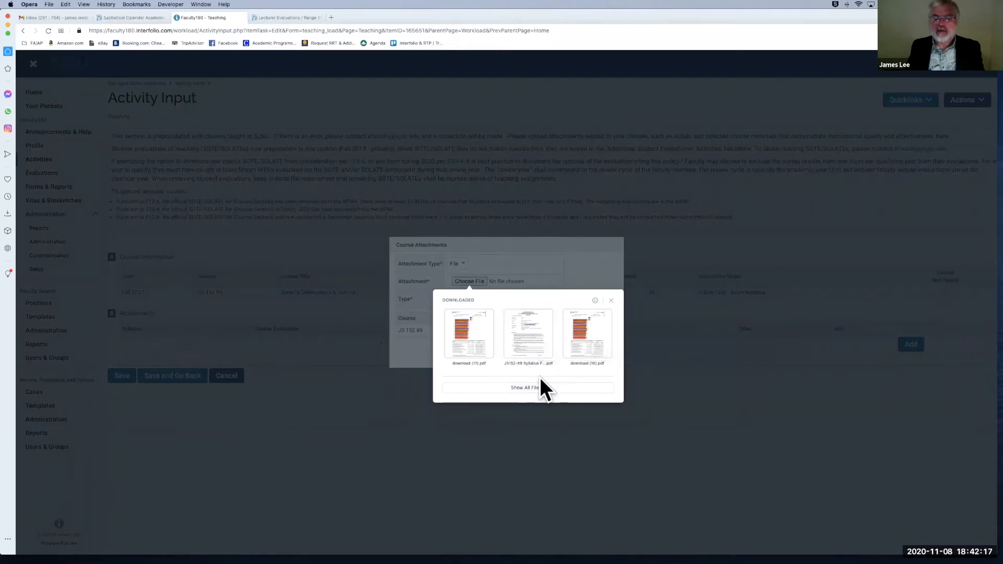
{"action": "left_click", "coordinate": [531, 335]}
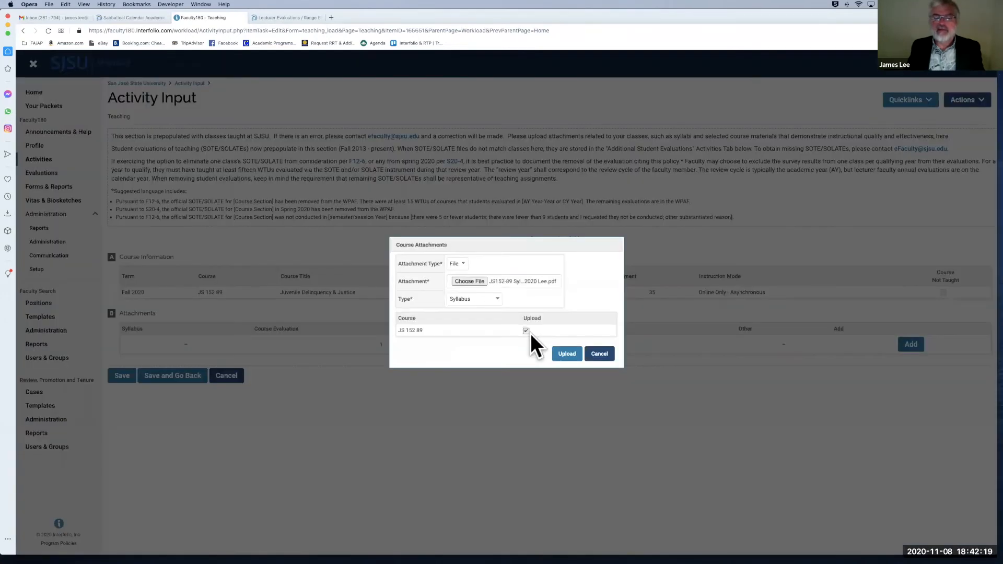
{"action": "left_click", "coordinate": [567, 351]}
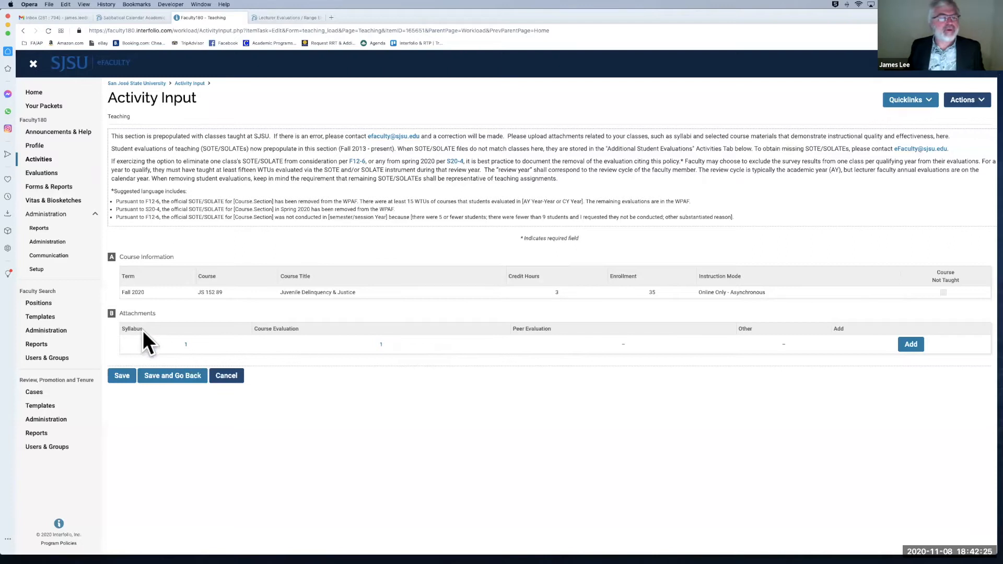
Step: Check the attached syllabus PDF, then save the JS 152 89 record and return to Activities
{"action": "left_click", "coordinate": [186, 343]}
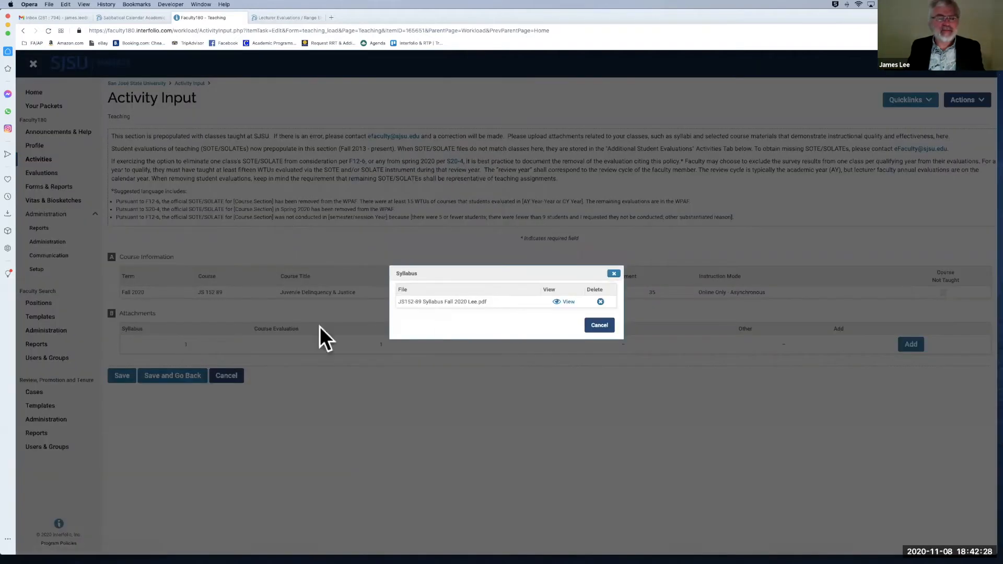
{"action": "left_click", "coordinate": [614, 273]}
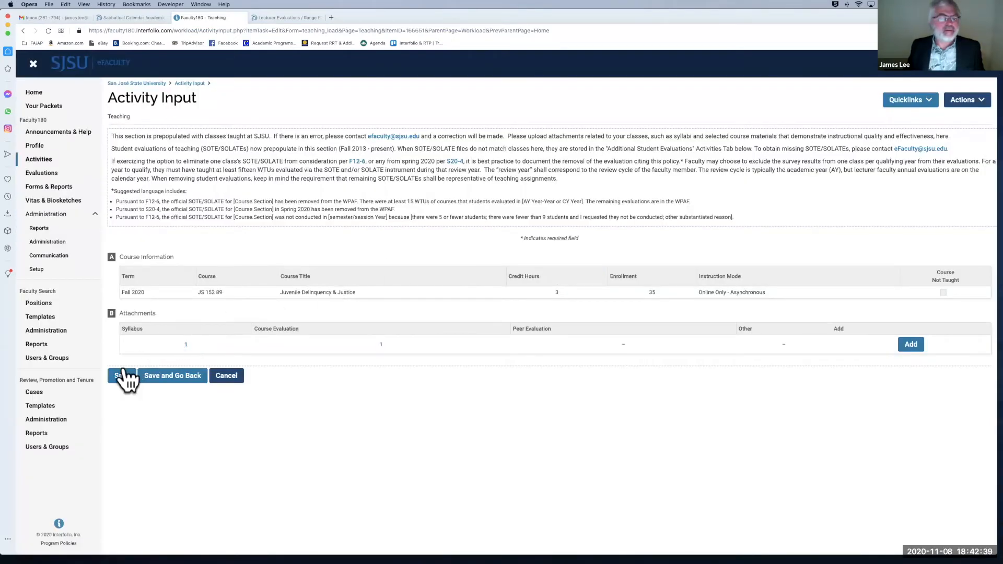
{"action": "left_click", "coordinate": [181, 375]}
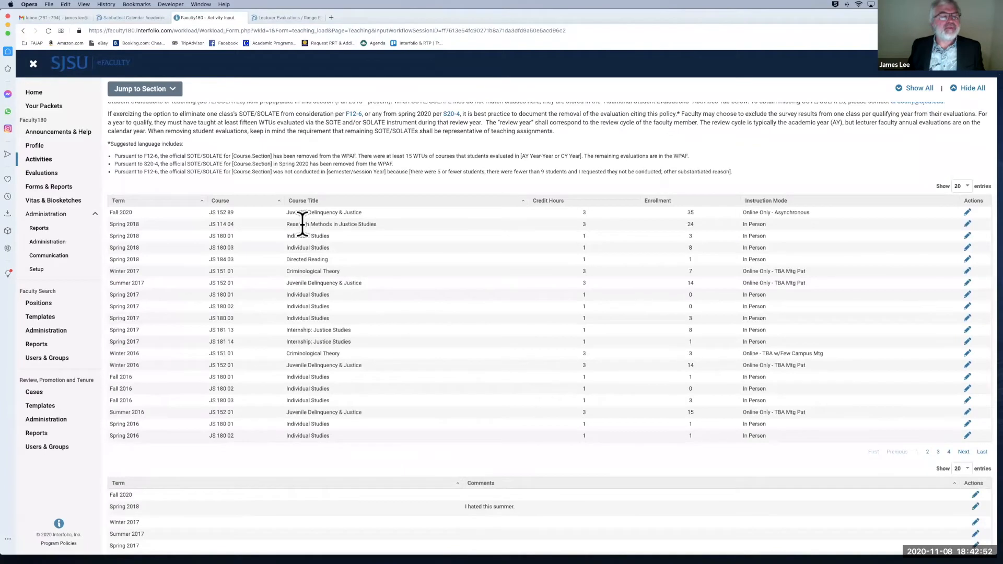
{"action": "scroll", "coordinate": [241, 186], "scroll_direction": "down", "scroll_amount": 1}
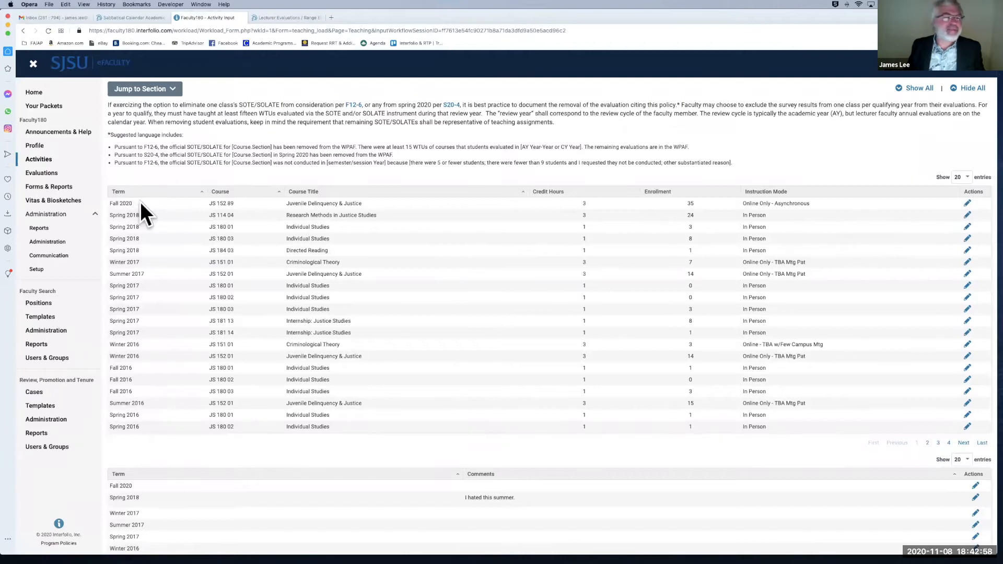
{"action": "left_click", "coordinate": [968, 205]}
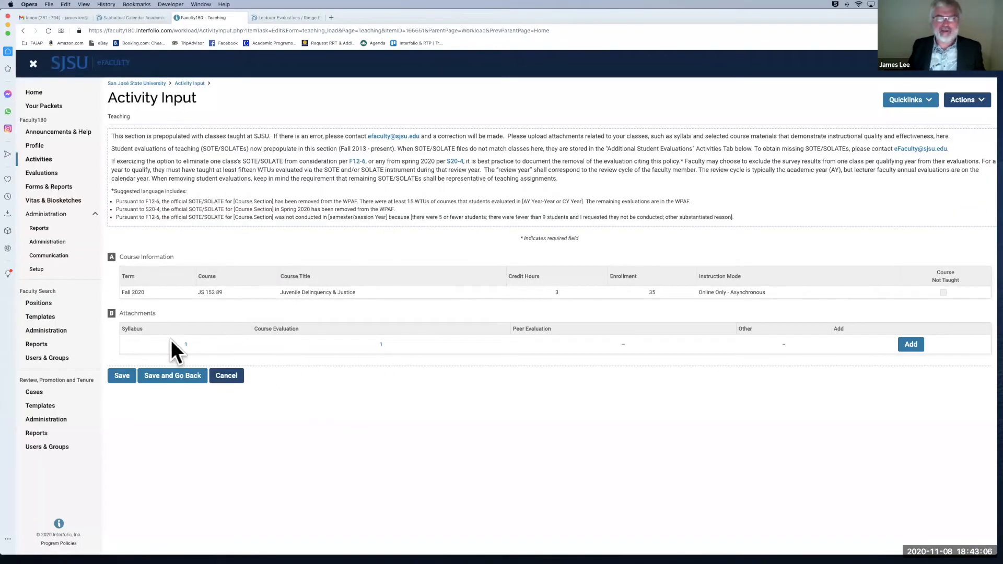
{"action": "left_click", "coordinate": [381, 344]}
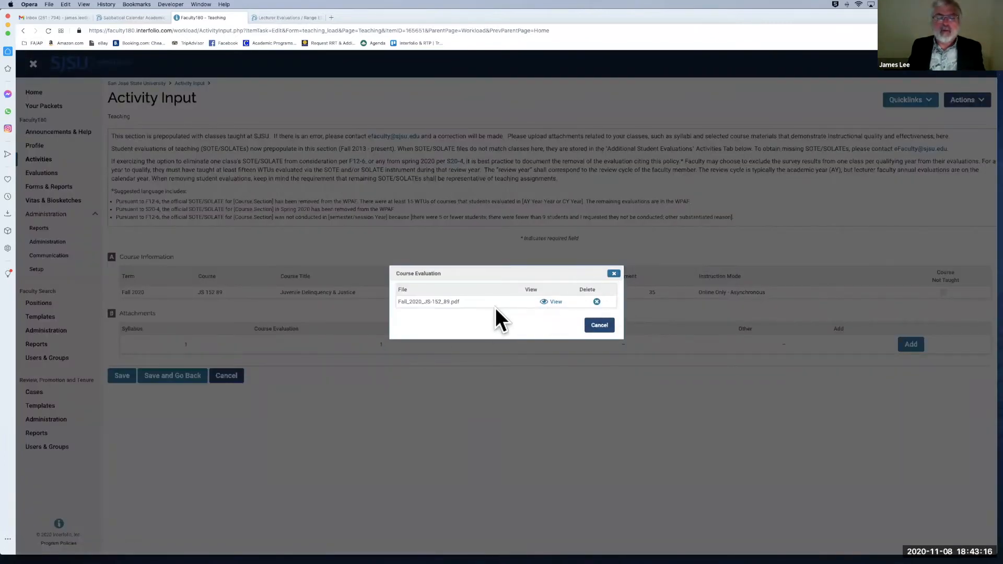
{"action": "left_click", "coordinate": [597, 302]}
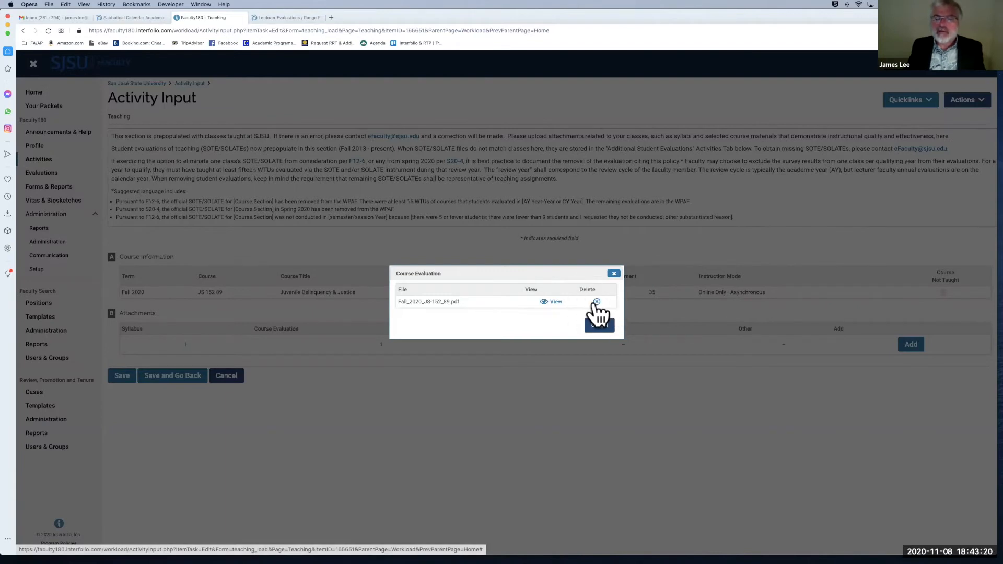
{"action": "left_click", "coordinate": [613, 273]}
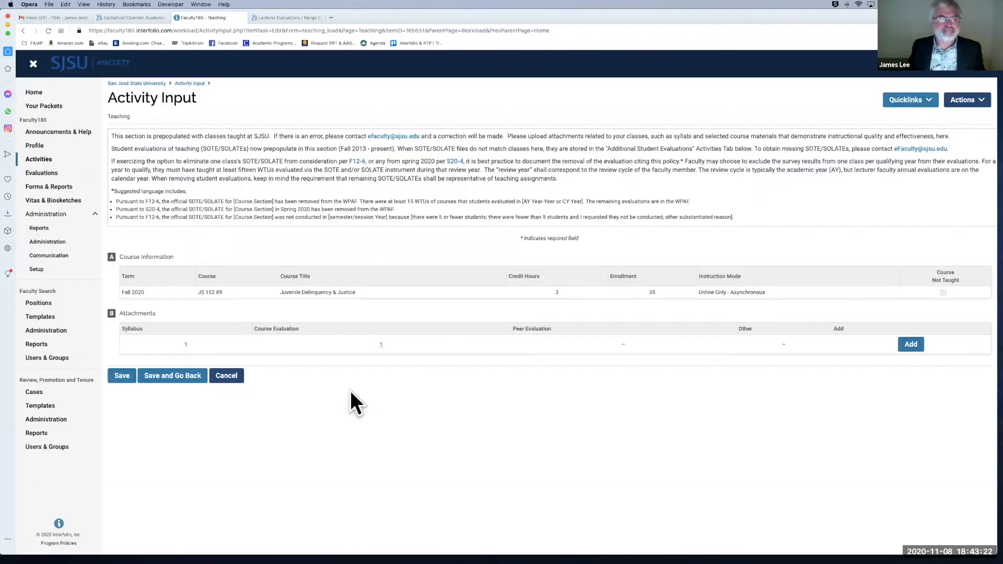
{"action": "left_click", "coordinate": [233, 377]}
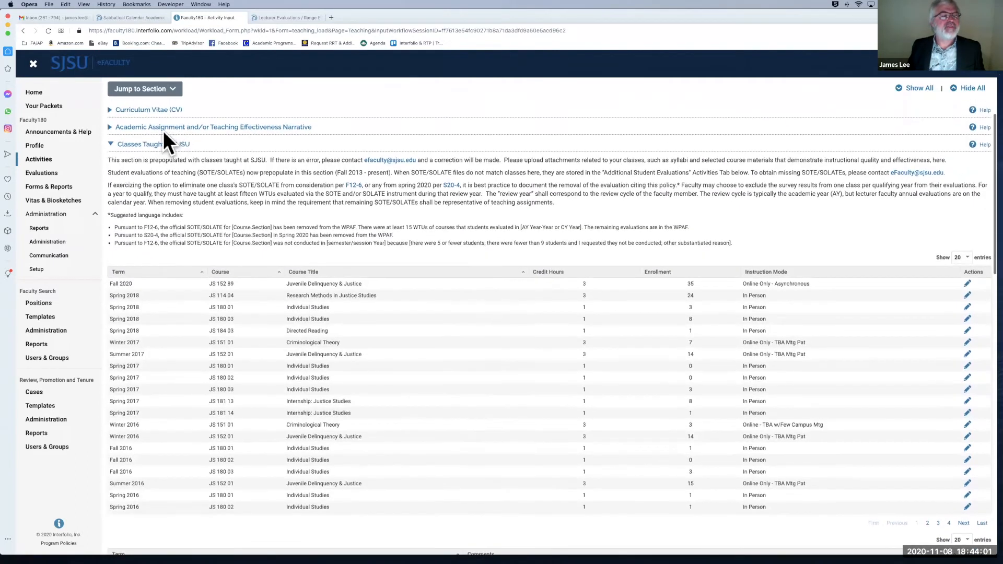
Step: Collapse Classes Taught at SJSU and add a Direct Observations of Teaching entry for Fall 2020
{"action": "left_click", "coordinate": [111, 145]}
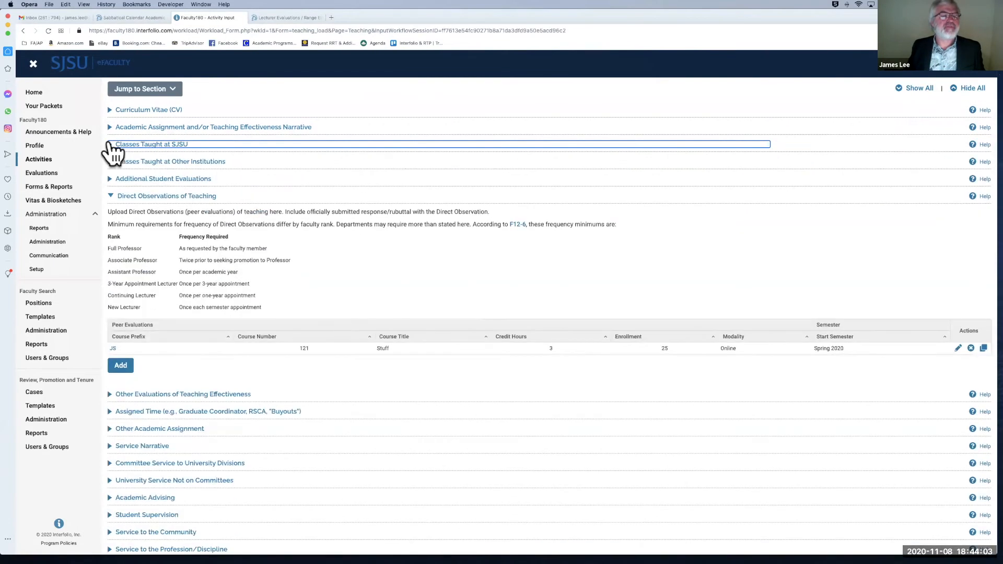
{"action": "scroll", "coordinate": [107, 201], "scroll_direction": "down", "scroll_amount": 1}
{"action": "scroll", "coordinate": [110, 207], "scroll_direction": "down", "scroll_amount": 1}
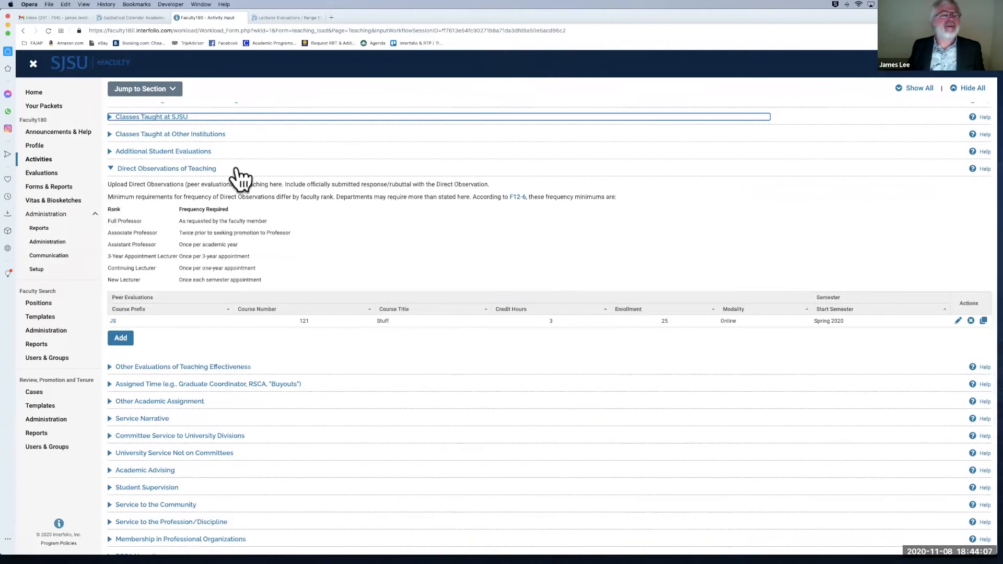
{"action": "scroll", "coordinate": [238, 175], "scroll_direction": "down", "scroll_amount": 1}
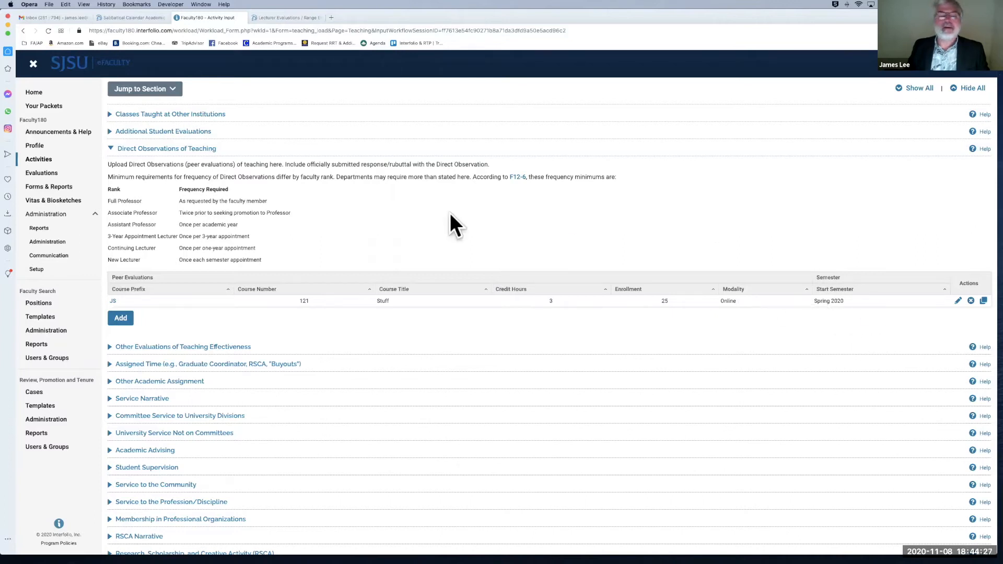
{"action": "left_click", "coordinate": [126, 320]}
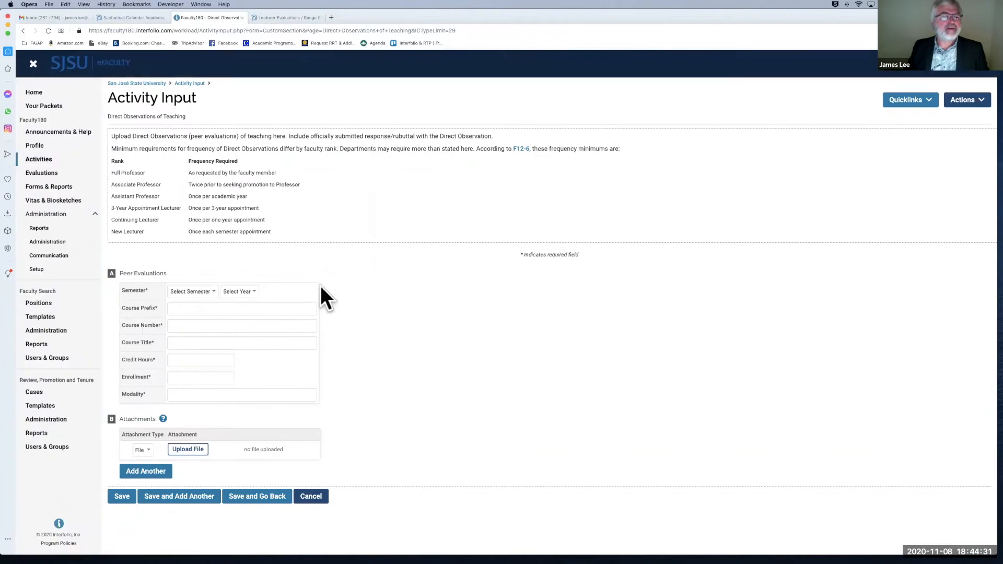
{"action": "left_click", "coordinate": [205, 291]}
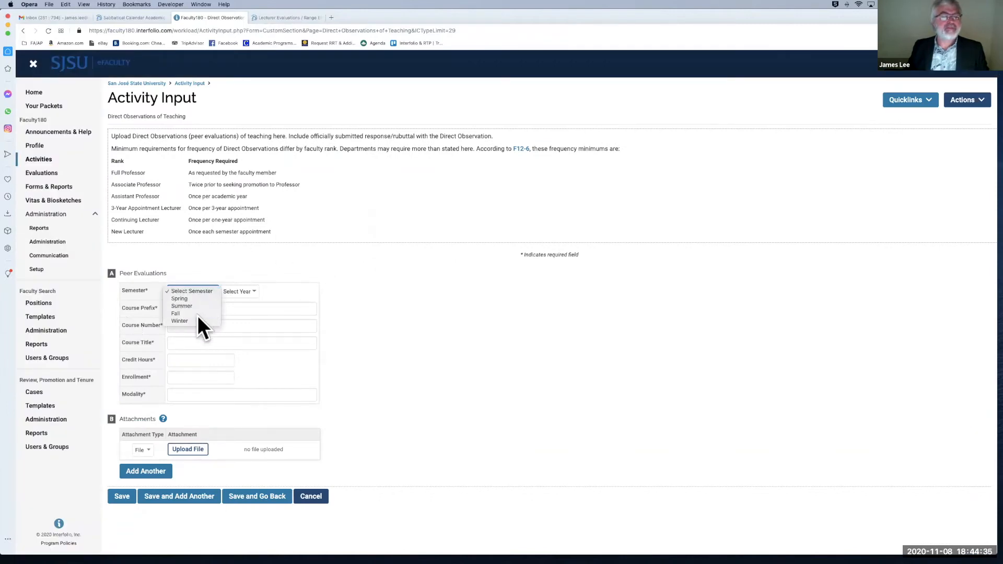
{"action": "left_click", "coordinate": [198, 314]}
{"action": "left_click", "coordinate": [250, 291]}
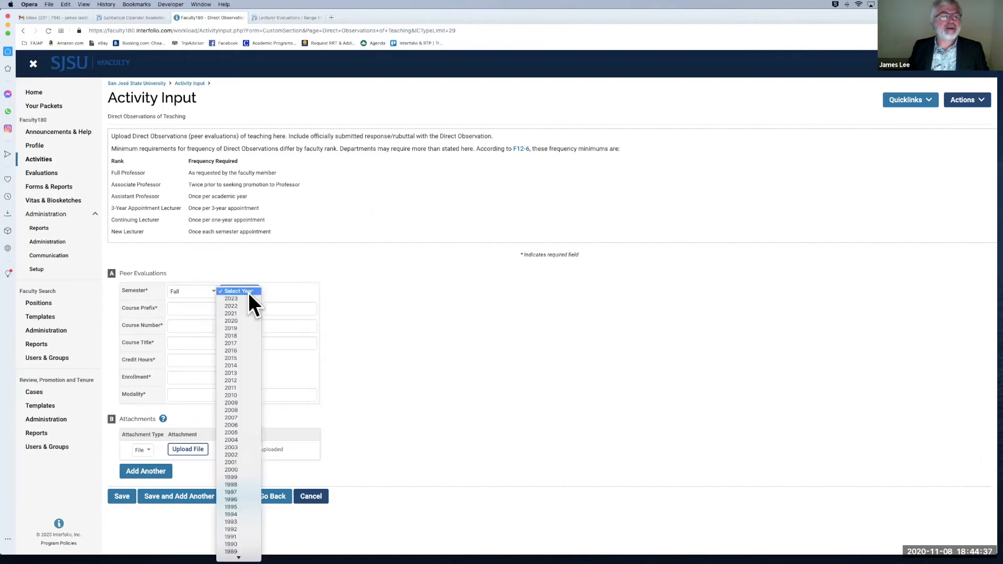
{"action": "left_click", "coordinate": [246, 319]}
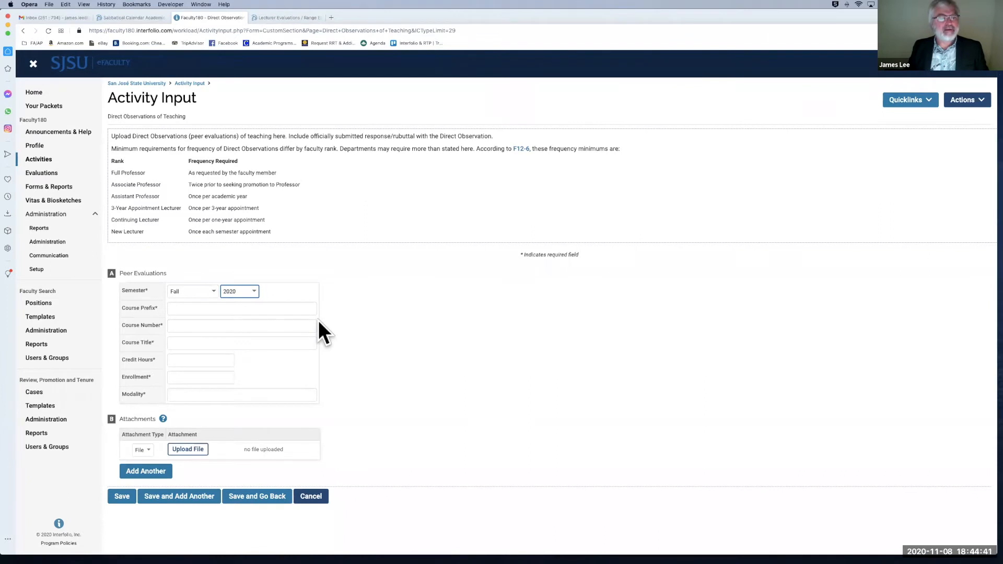
Step: Enter course JS 152 Juvenile Delinquency and Justice, 3 credit hours, enrollment 35, modality Online
{"action": "left_click", "coordinate": [258, 308]}
{"action": "type", "text": "JS"}
{"action": "left_click", "coordinate": [193, 326]}
{"action": "left_click", "coordinate": [192, 326]}
{"action": "type", "text": "152"}
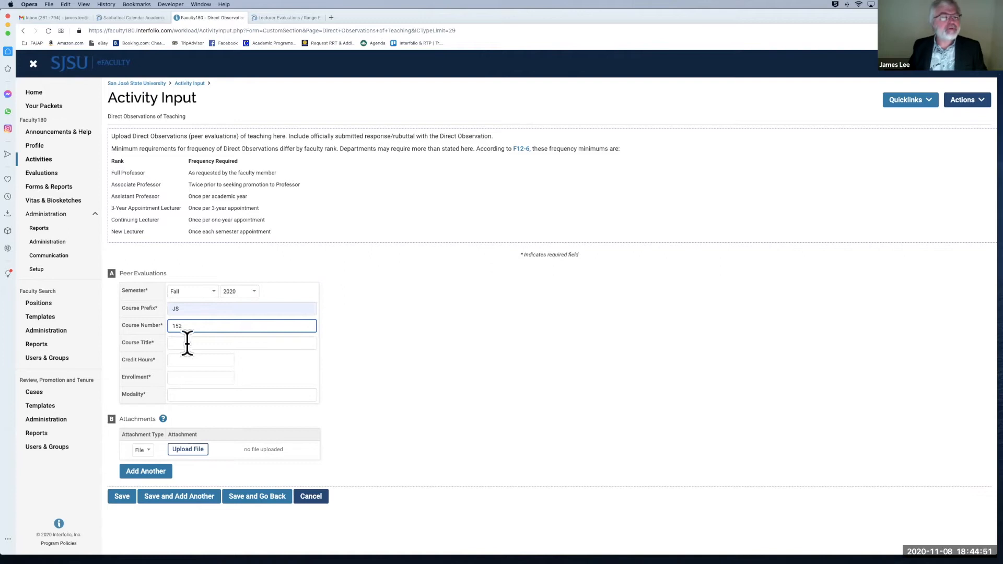
{"action": "left_click", "coordinate": [187, 344]}
{"action": "type", "text": "Juvenile Delinquency"}
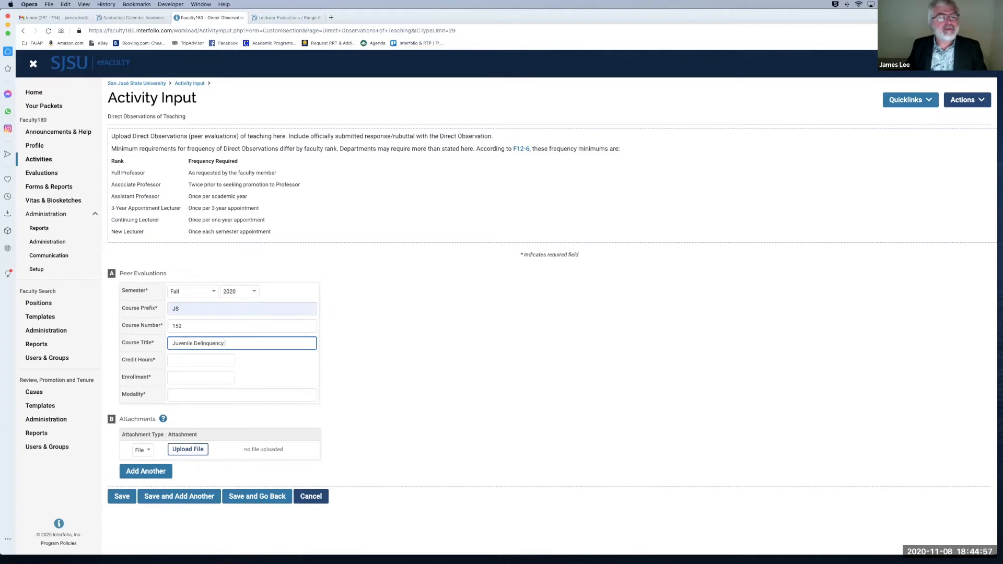
{"action": "type", "text": " and Justice"}
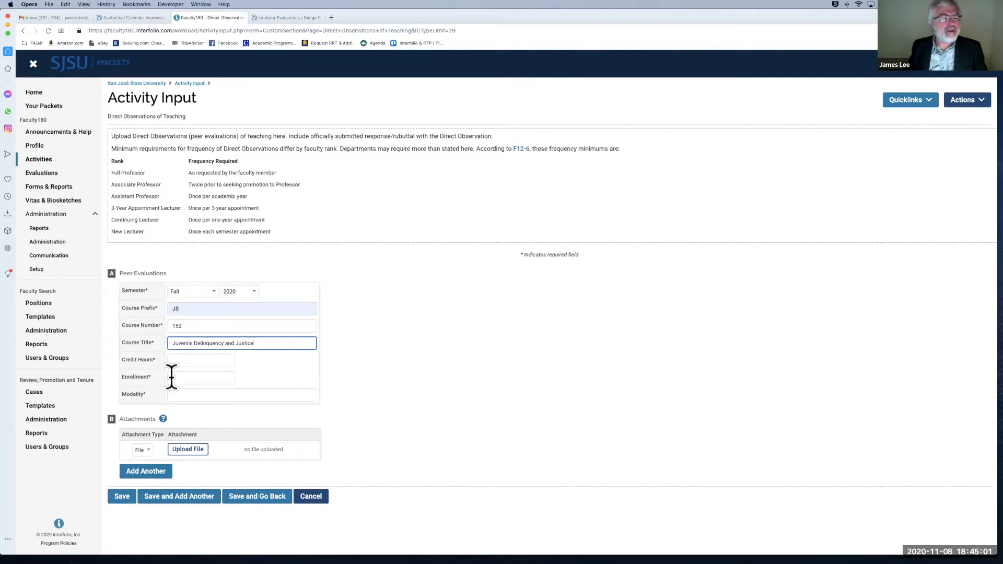
{"action": "left_click", "coordinate": [184, 360]}
{"action": "type", "text": "3"}
{"action": "left_click", "coordinate": [202, 377]}
{"action": "left_click", "coordinate": [213, 377]}
{"action": "type", "text": "25"}
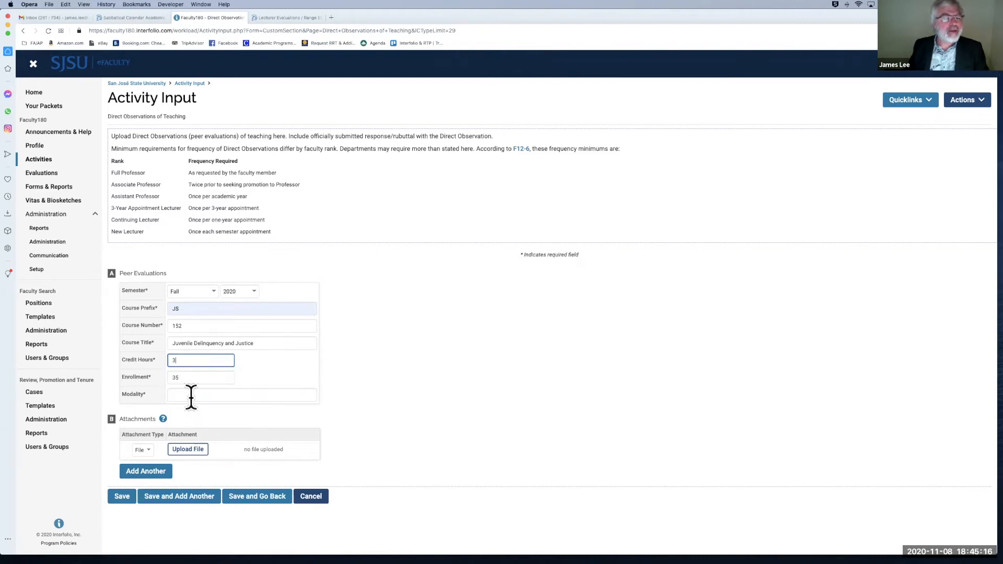
{"action": "left_click", "coordinate": [191, 397]}
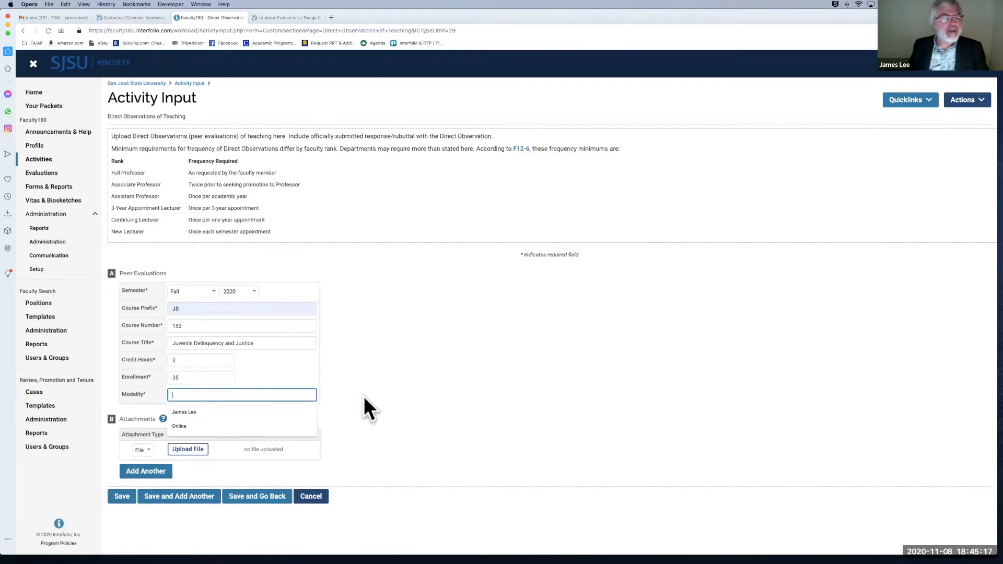
{"action": "left_click", "coordinate": [237, 424]}
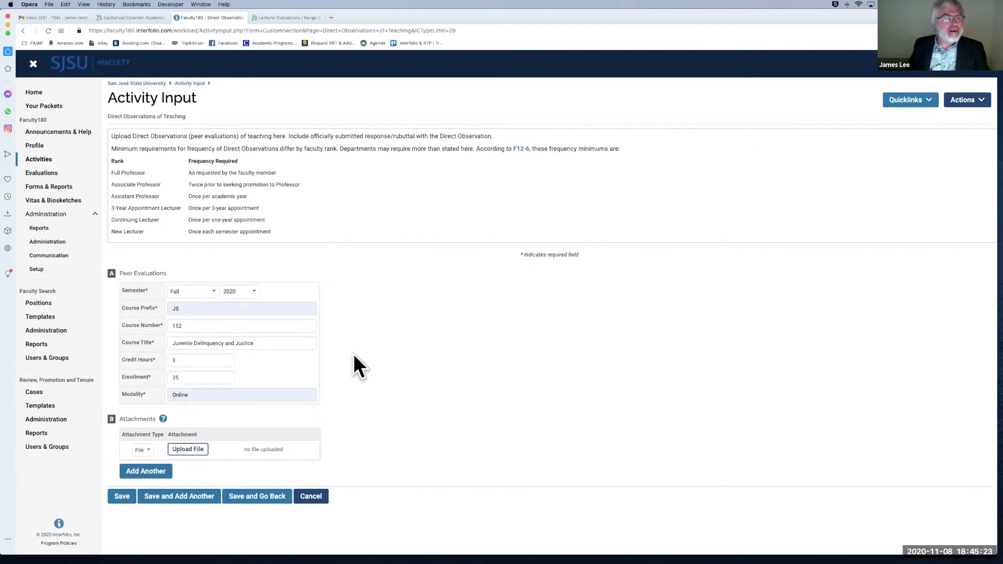
Step: Upload the JS Direct Observation PDF to the Fall 2020 peer observation and save the record
{"action": "left_click", "coordinate": [192, 449]}
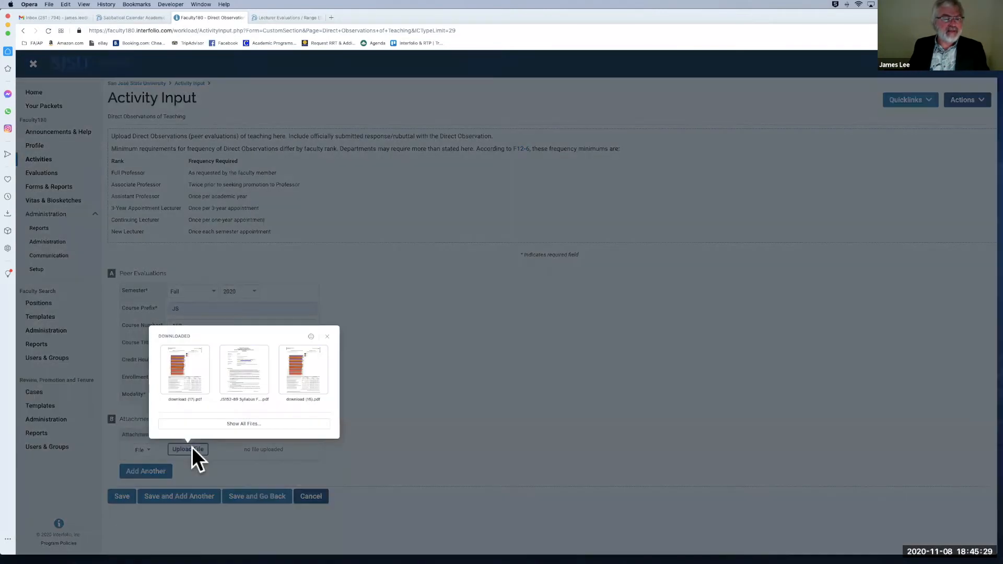
{"action": "left_click", "coordinate": [218, 423]}
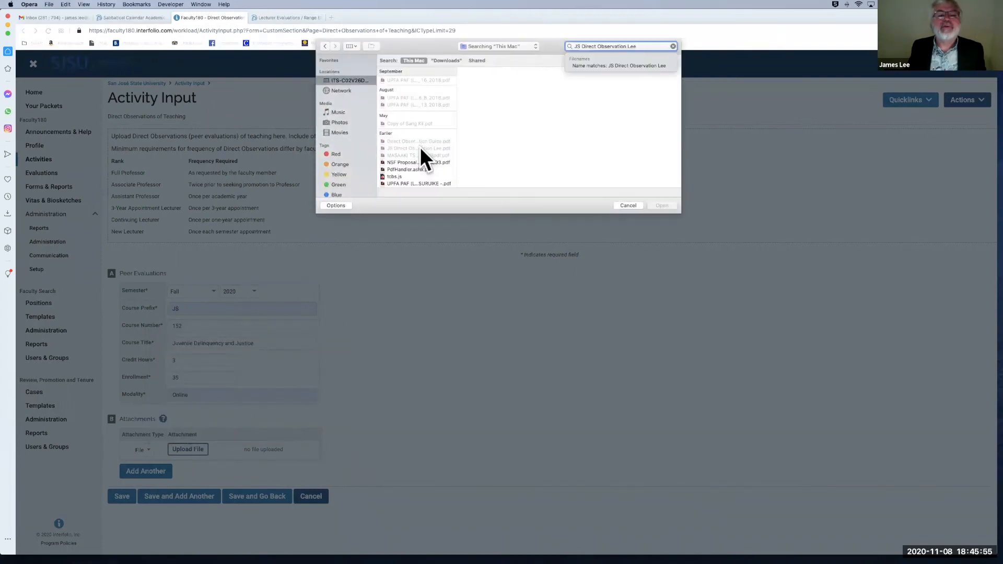
{"action": "left_click", "coordinate": [420, 146]}
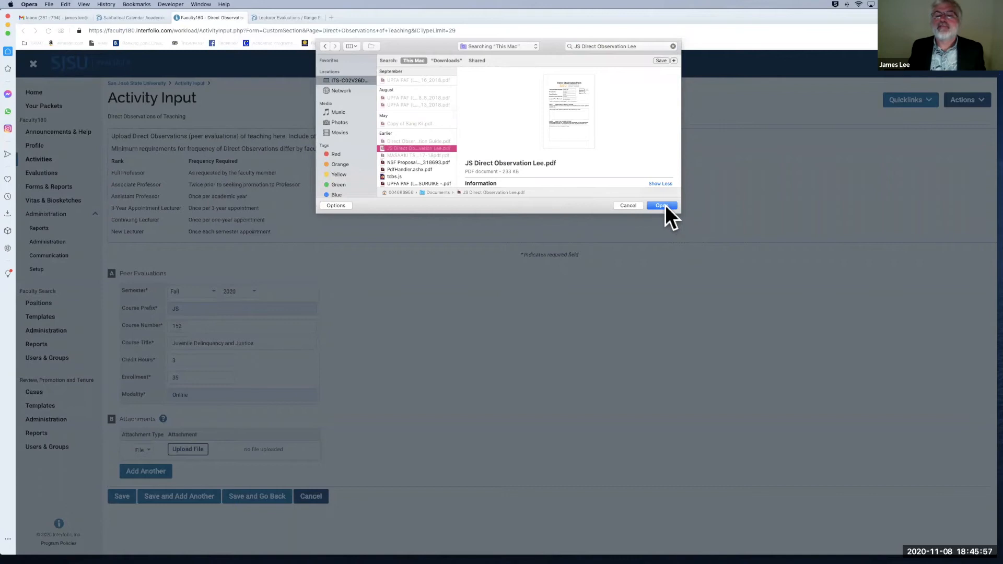
{"action": "left_click", "coordinate": [665, 205]}
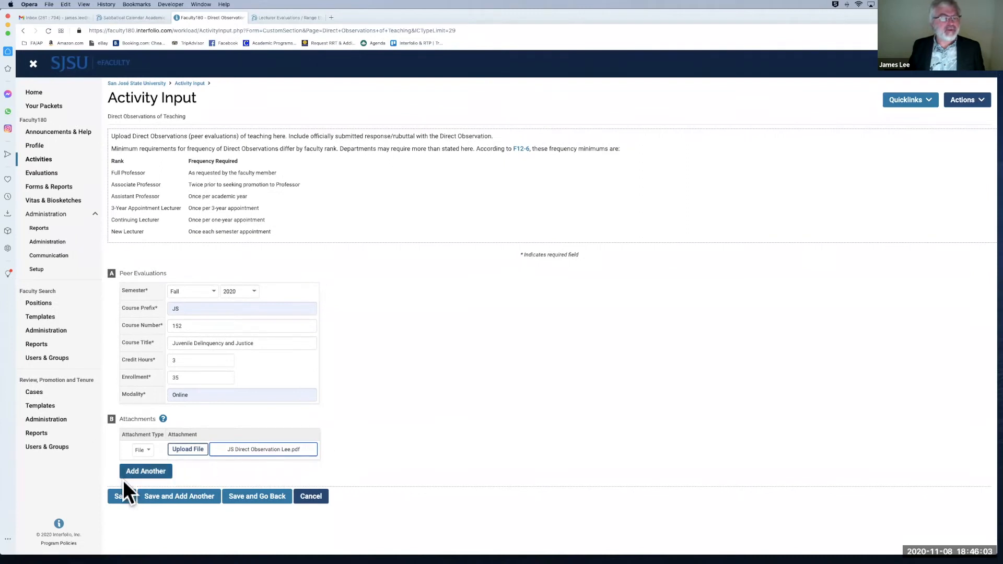
{"action": "left_click", "coordinate": [118, 497]}
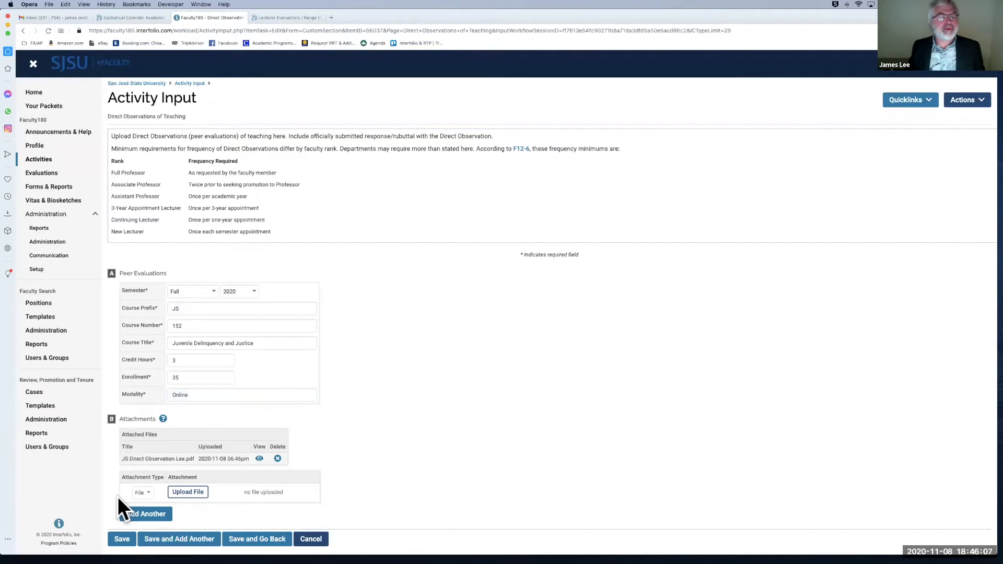
Step: Return to Activities, collapse Direct Observations of Teaching, and scroll up to Prior Evaluations and Reviews
{"action": "scroll", "coordinate": [118, 496], "scroll_direction": "down", "scroll_amount": 1}
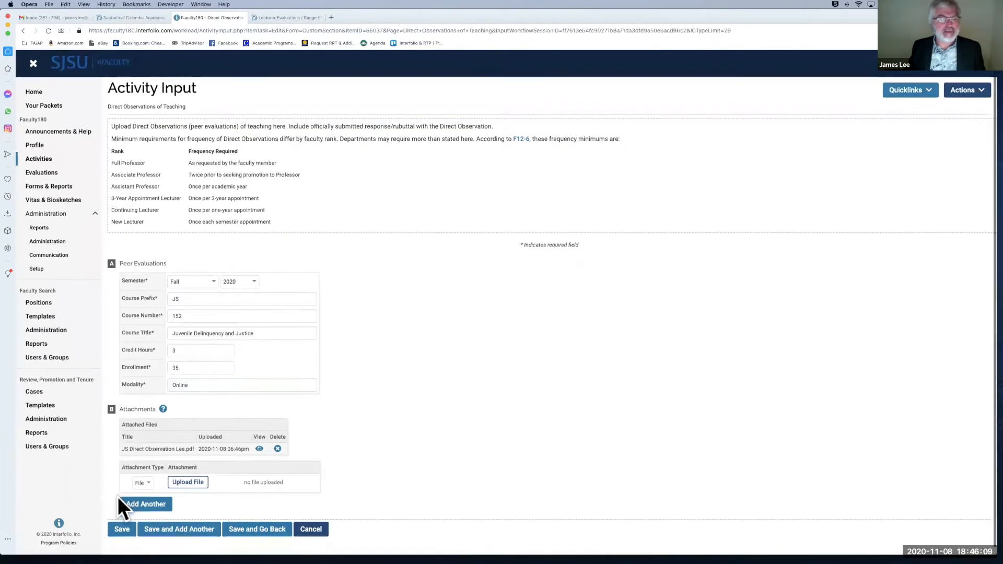
{"action": "left_click", "coordinate": [251, 530]}
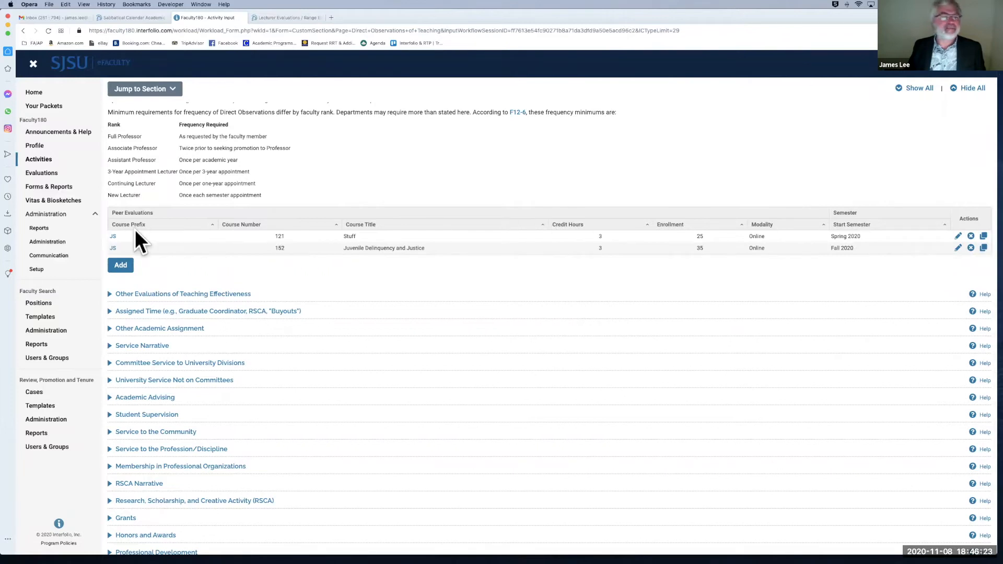
{"action": "scroll", "coordinate": [195, 261], "scroll_direction": "down", "scroll_amount": 1}
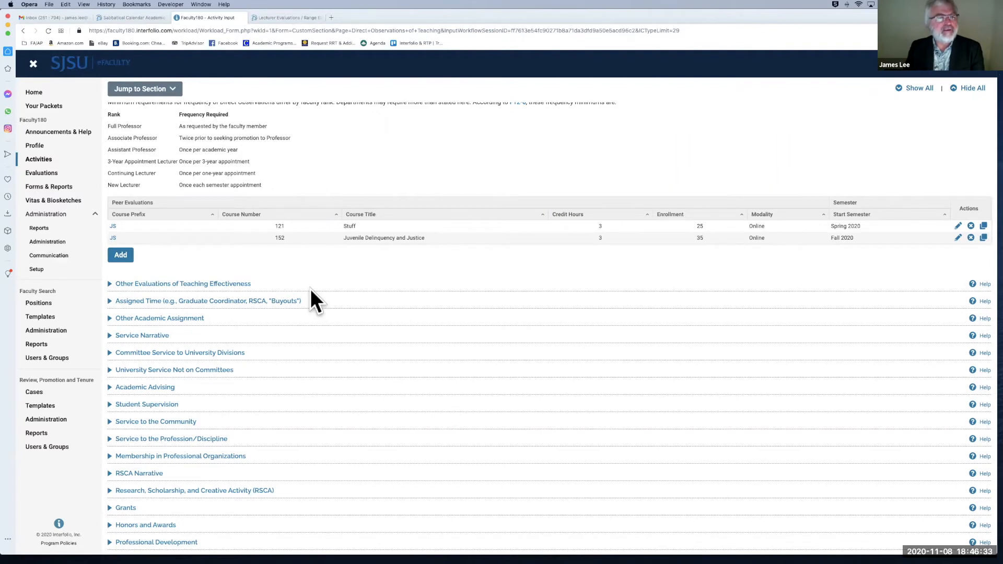
{"action": "scroll", "coordinate": [296, 214], "scroll_direction": "up", "scroll_amount": 3}
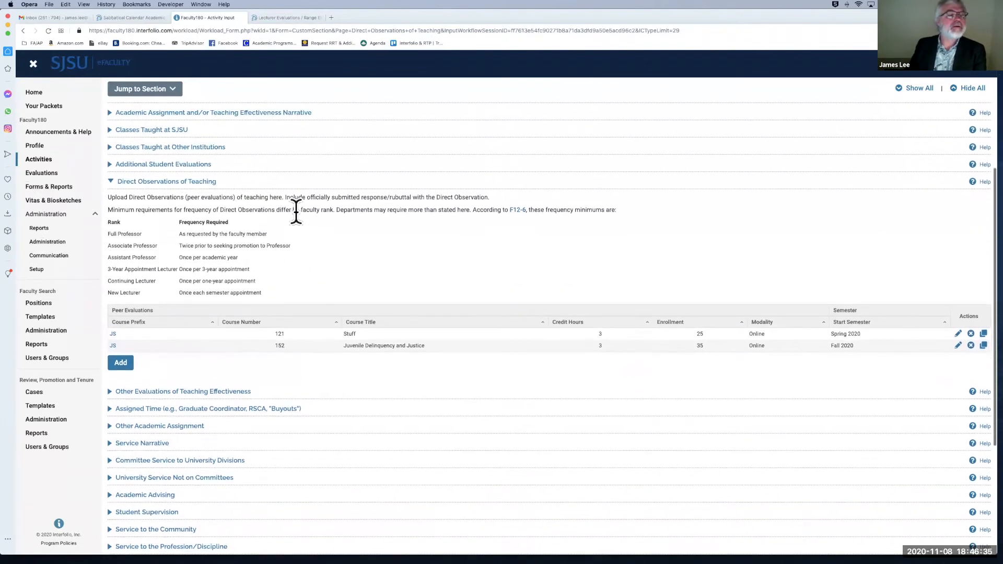
{"action": "left_click", "coordinate": [109, 228]}
{"action": "left_click", "coordinate": [110, 228]}
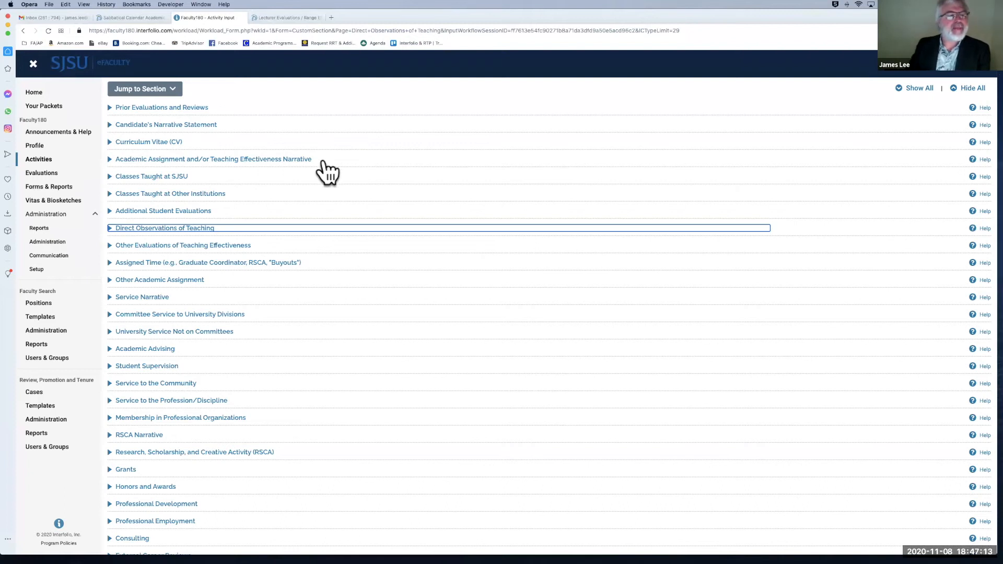
{"action": "scroll", "coordinate": [145, 191], "scroll_direction": "up", "scroll_amount": 3}
{"action": "scroll", "coordinate": [143, 177], "scroll_direction": "up", "scroll_amount": 2}
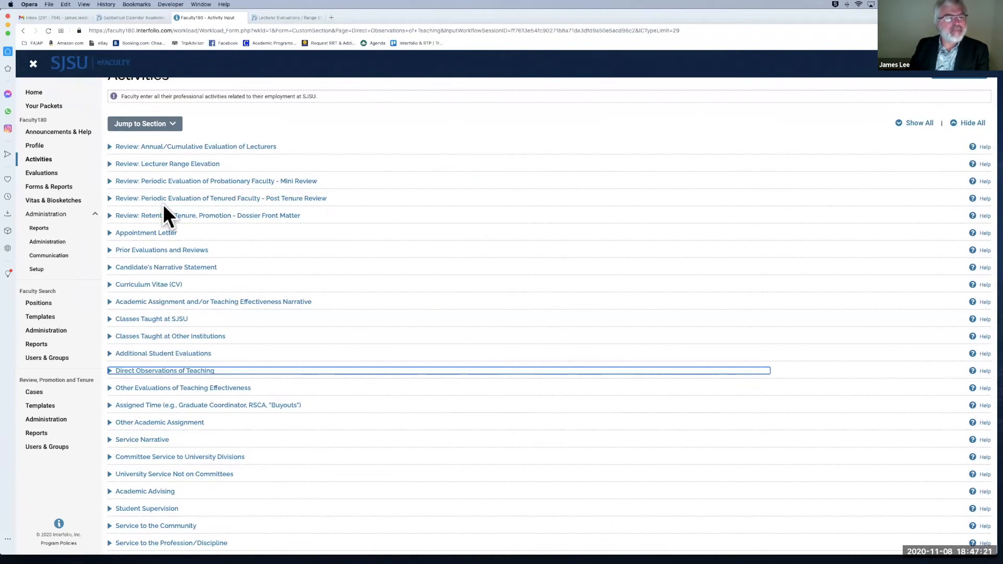
Step: Expand the Prior Evaluations and Reviews section and add a new entry
{"action": "left_click", "coordinate": [115, 254]}
{"action": "scroll", "coordinate": [298, 174], "scroll_direction": "down", "scroll_amount": 1}
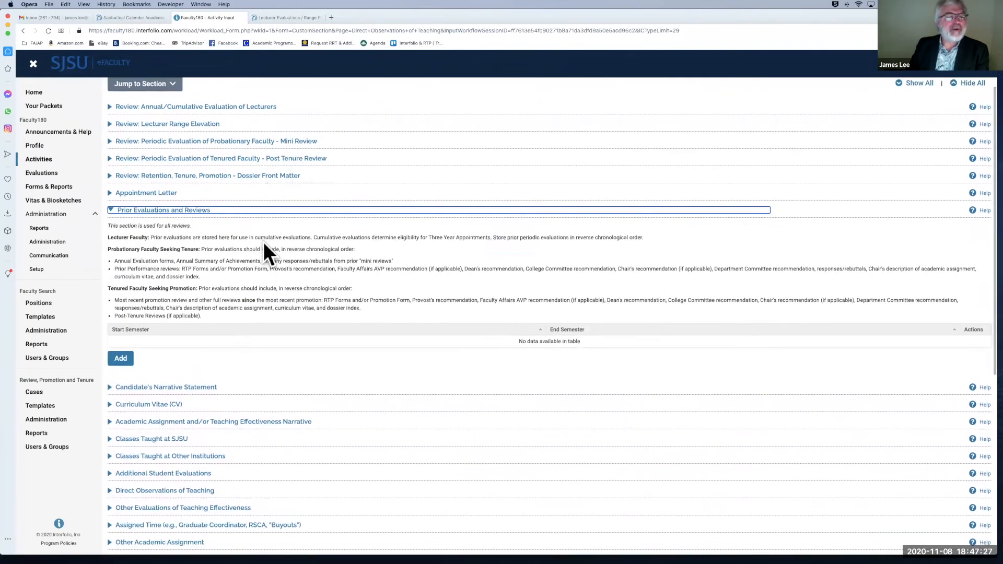
{"action": "scroll", "coordinate": [263, 244], "scroll_direction": "down", "scroll_amount": 2}
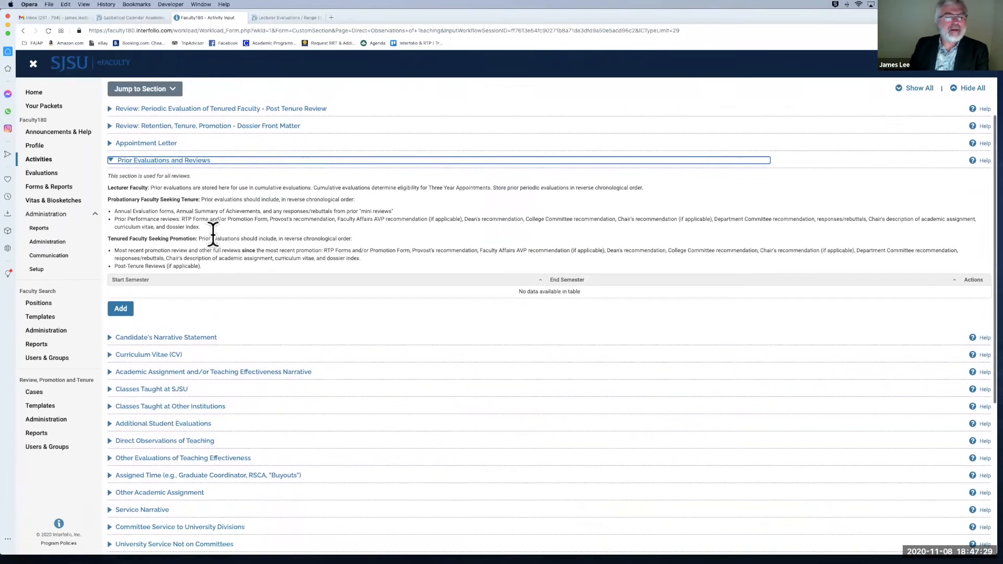
{"action": "scroll", "coordinate": [213, 233], "scroll_direction": "down", "scroll_amount": 1}
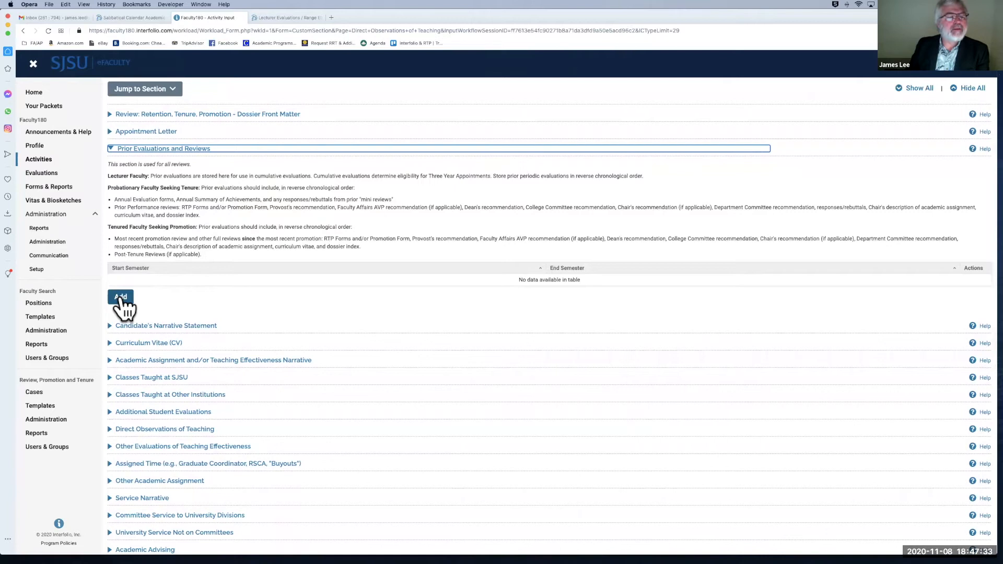
{"action": "left_click", "coordinate": [120, 299]}
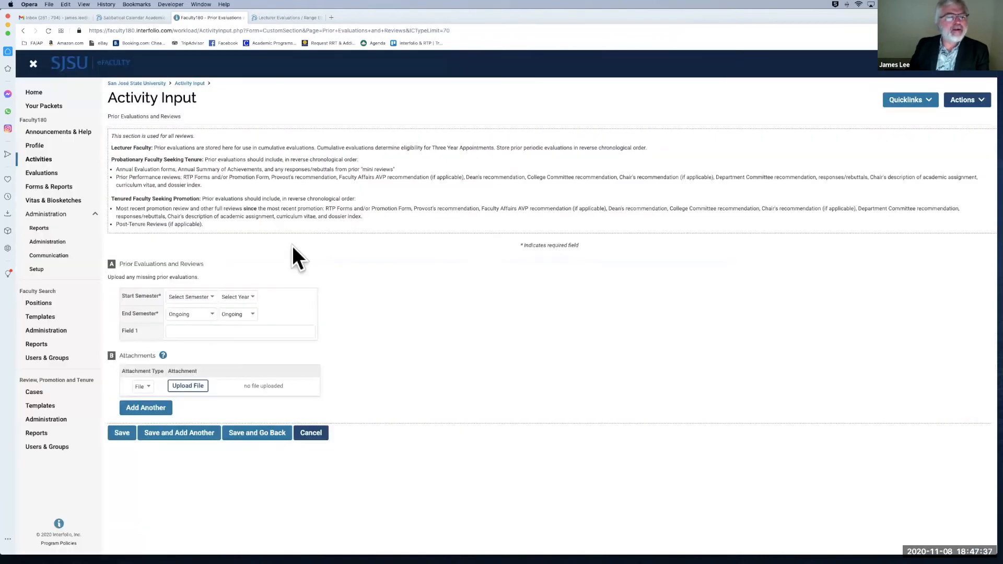
Step: Set the entry's start to Fall 2015 and its end to Spring 2021
{"action": "left_click", "coordinate": [204, 298]}
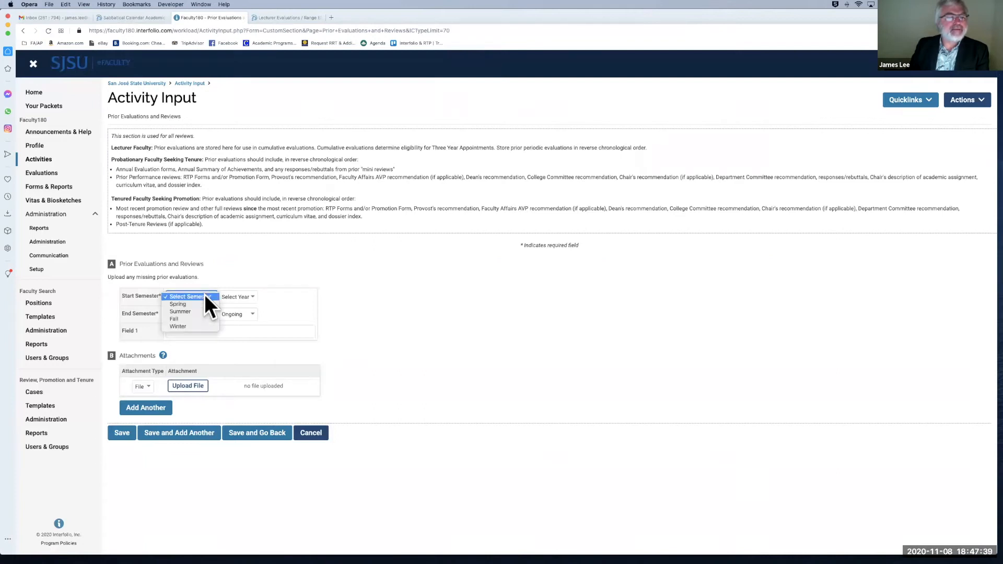
{"action": "left_click", "coordinate": [201, 318]}
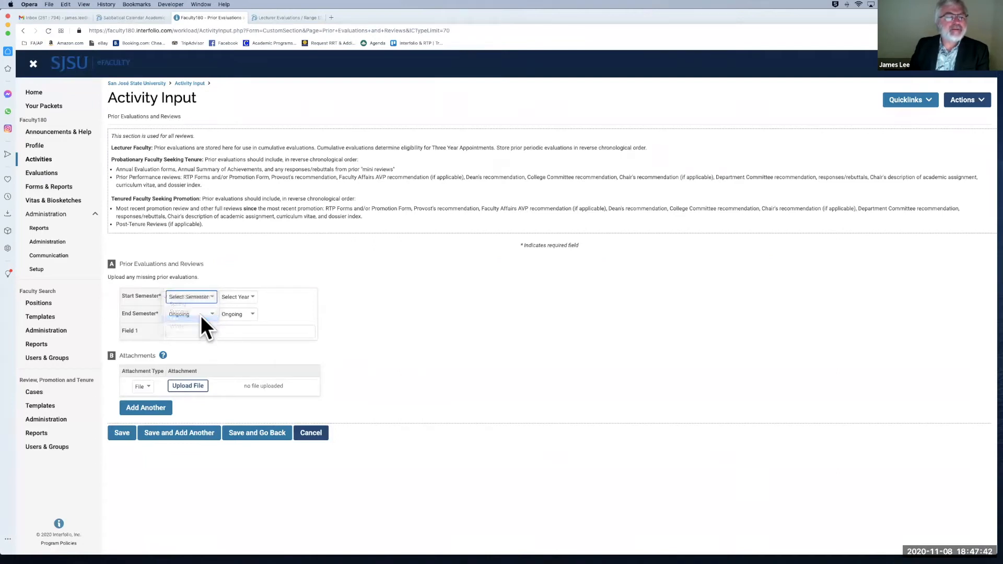
{"action": "left_click", "coordinate": [244, 296]}
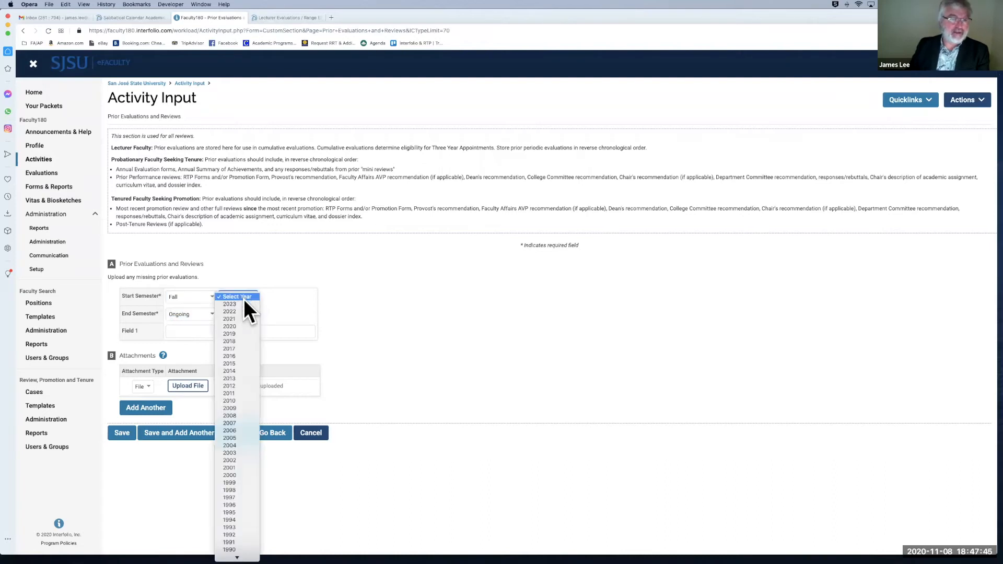
{"action": "left_click", "coordinate": [241, 363]}
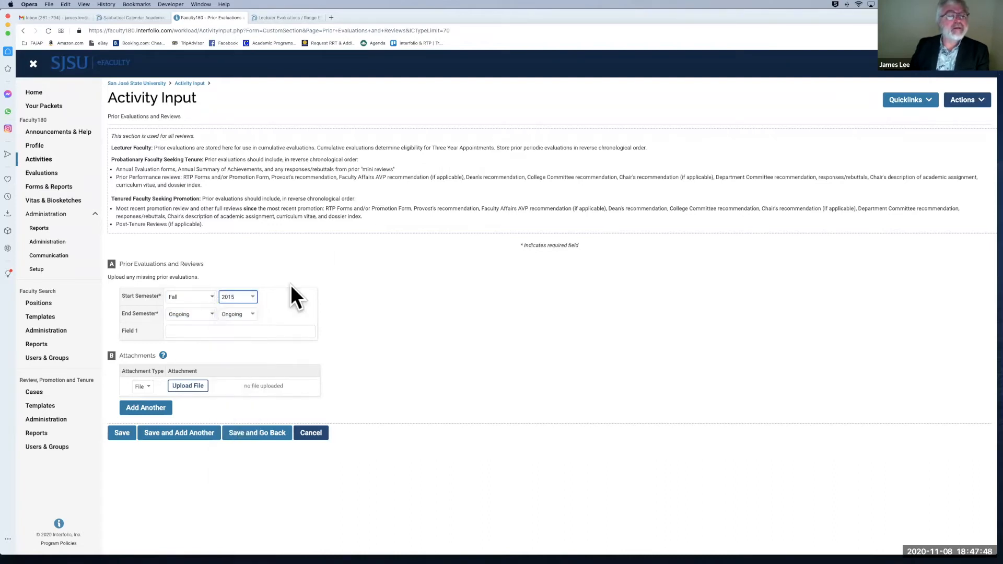
{"action": "left_click", "coordinate": [207, 313]}
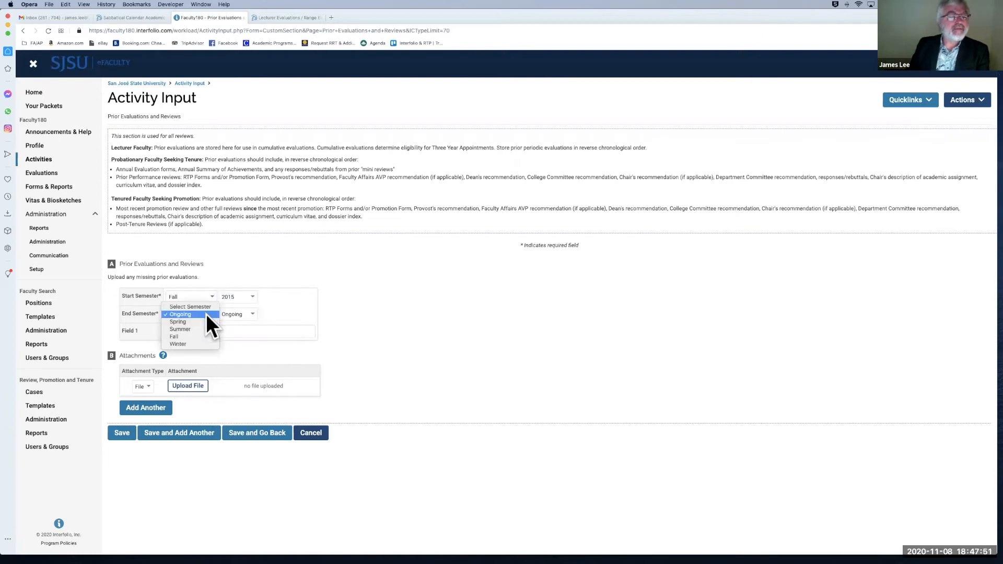
{"action": "left_click", "coordinate": [203, 335]}
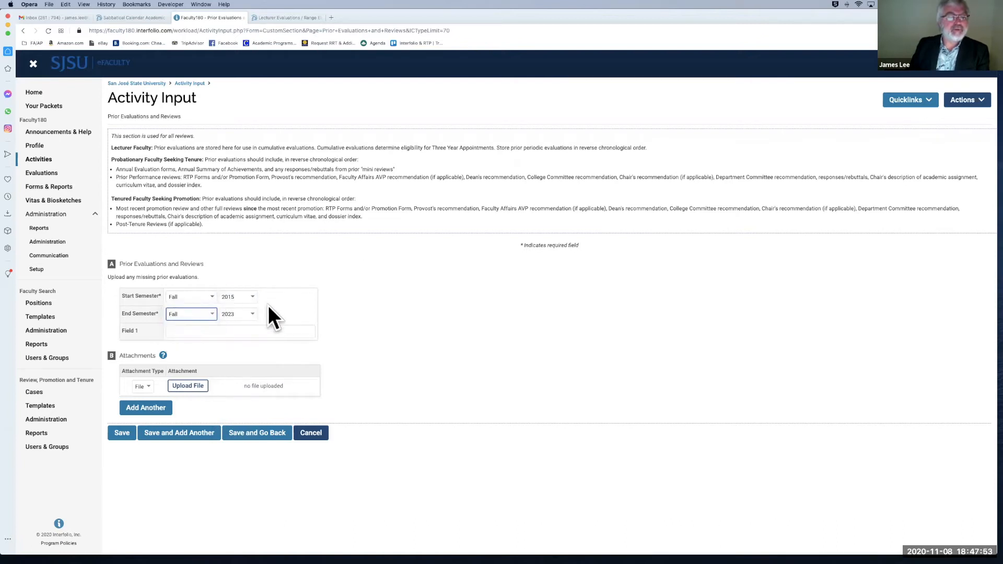
{"action": "left_click", "coordinate": [212, 312]}
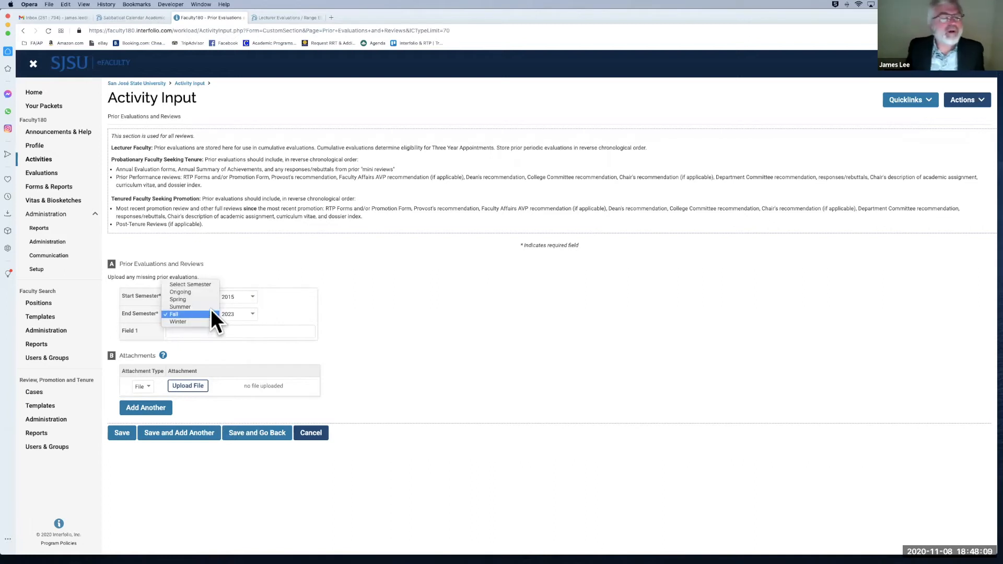
{"action": "left_click", "coordinate": [212, 299]}
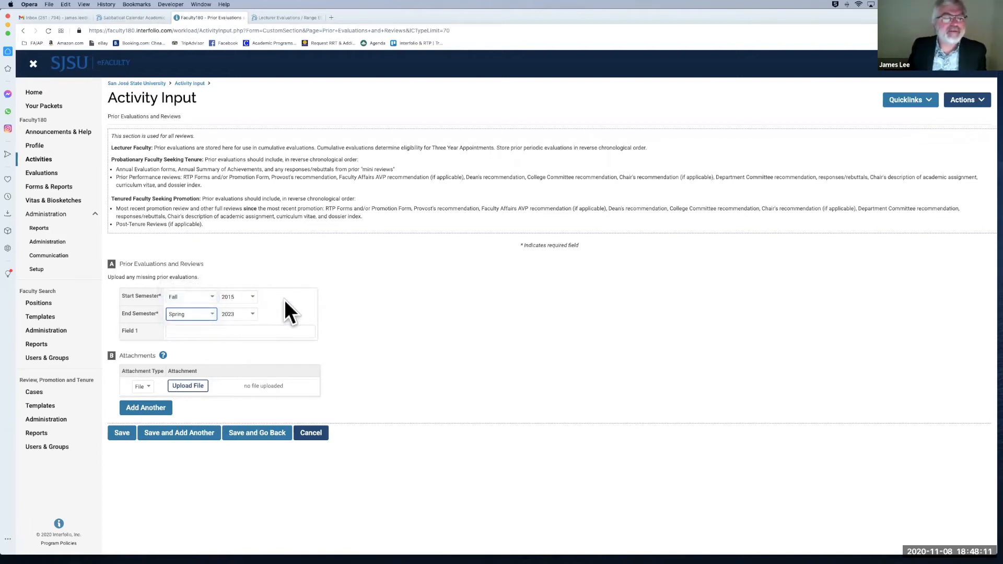
{"action": "left_click", "coordinate": [252, 314]}
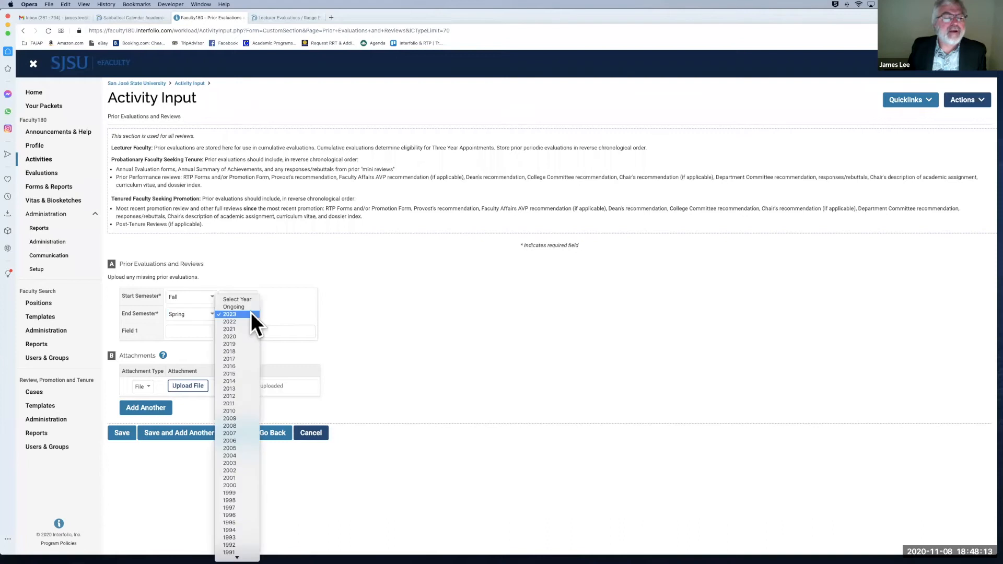
{"action": "left_click", "coordinate": [249, 328]}
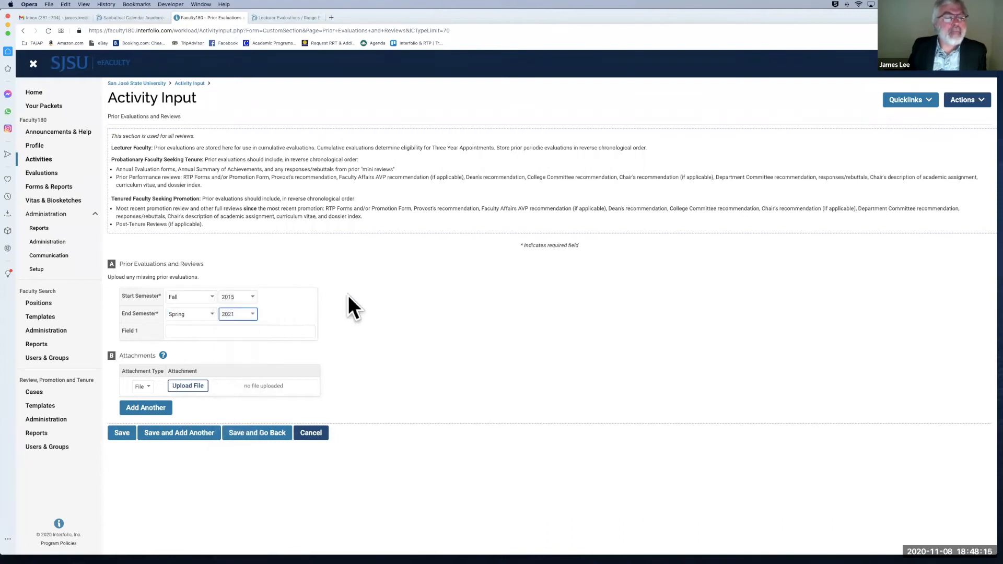
Step: Enter 'Prior Annual Evaluations' as the title in Field 1
{"action": "left_click", "coordinate": [197, 331]}
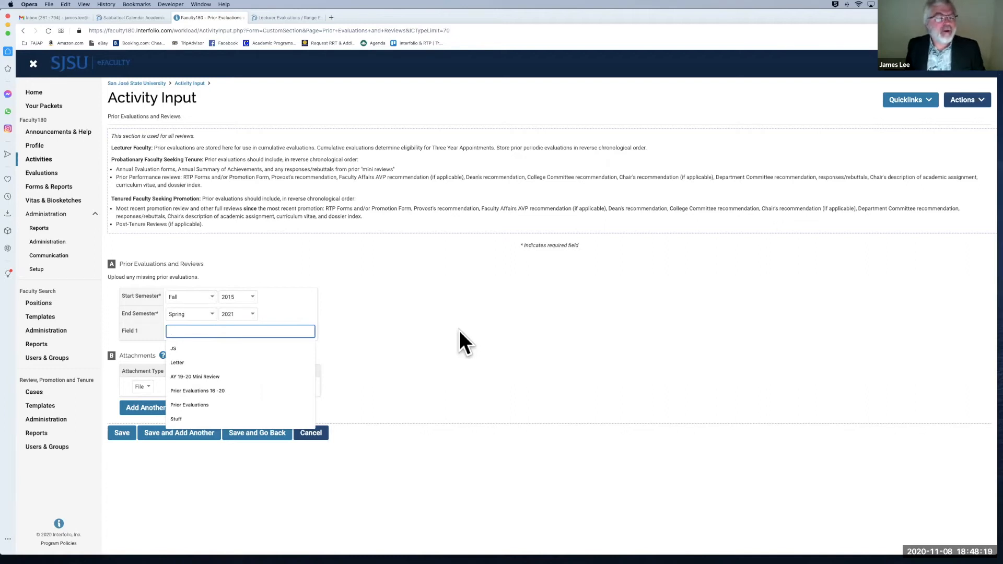
{"action": "type", "text": "Prior"}
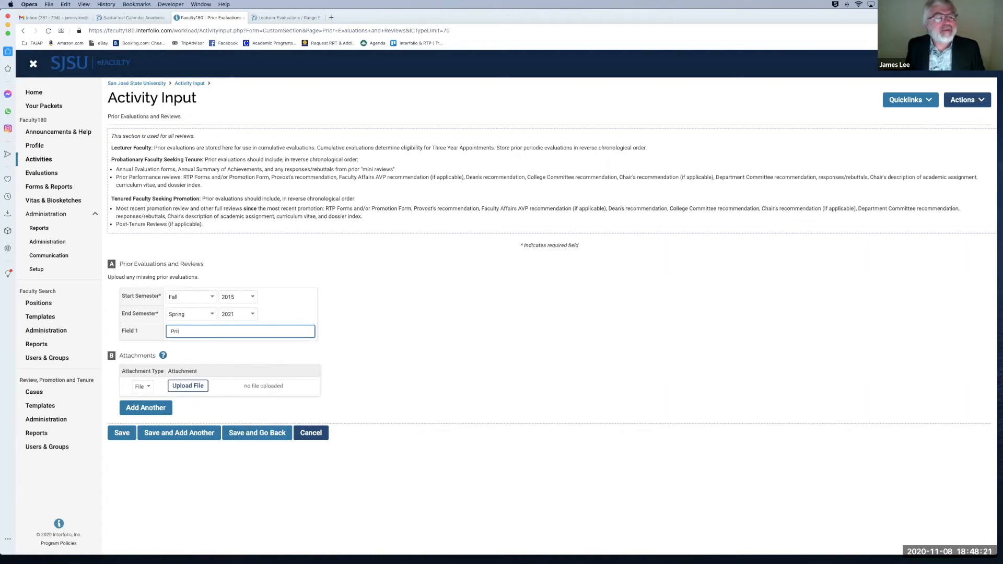
{"action": "key", "text": "BackSpace"}
{"action": "key", "text": "BackSpace"}
{"action": "type", "text": "Annual Eval"}
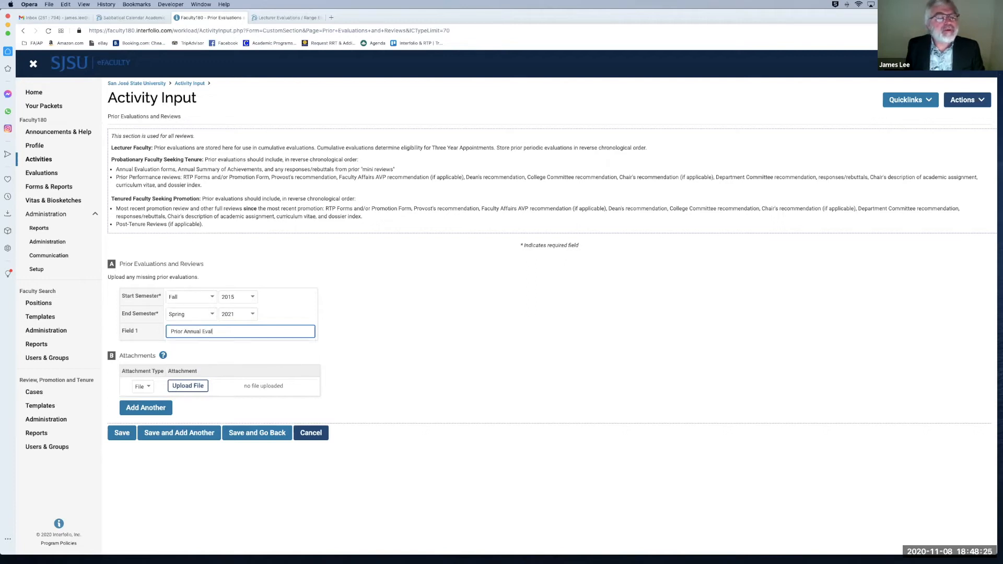
{"action": "type", "text": "uations"}
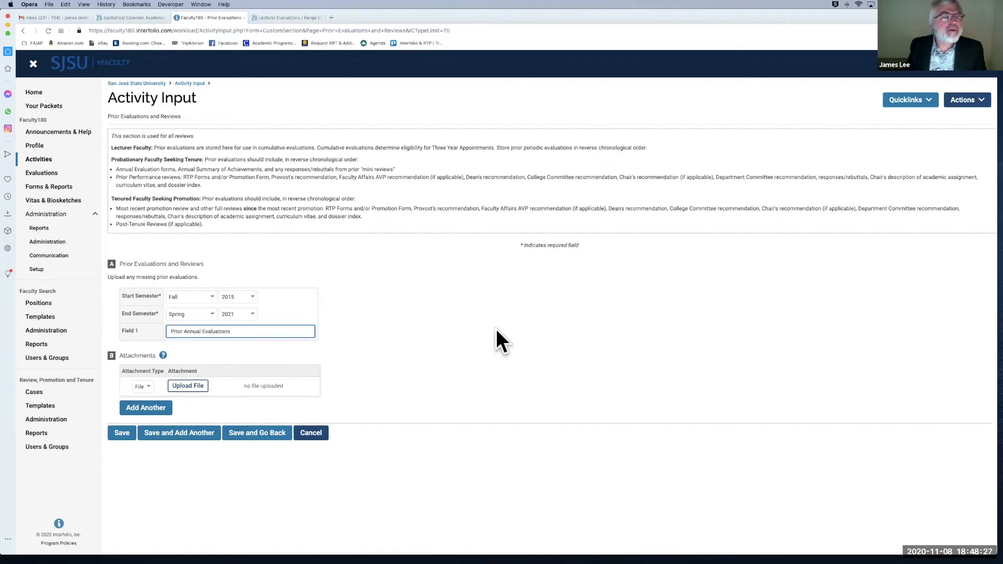
{"action": "left_click", "coordinate": [387, 318]}
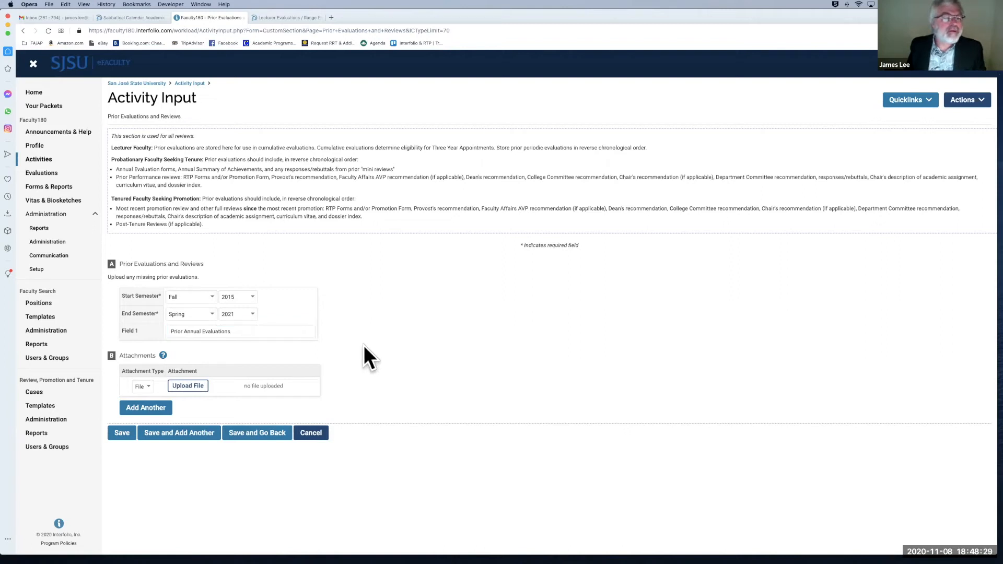
Step: Upload Letter Dean CAHSS.docx to the Fall 2015–Spring 2021 entry, save it, and go back
{"action": "left_click", "coordinate": [200, 392]}
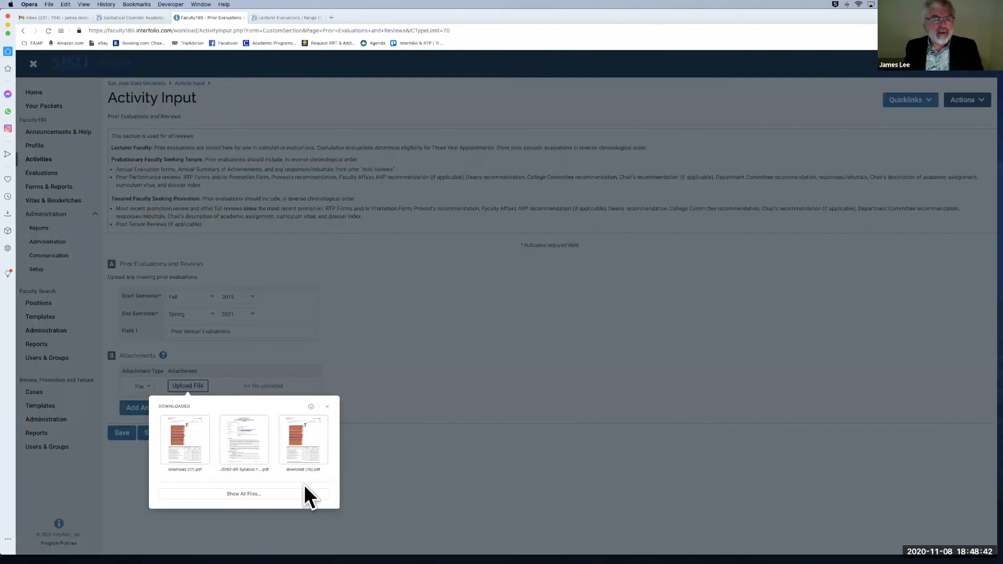
{"action": "left_click", "coordinate": [299, 492]}
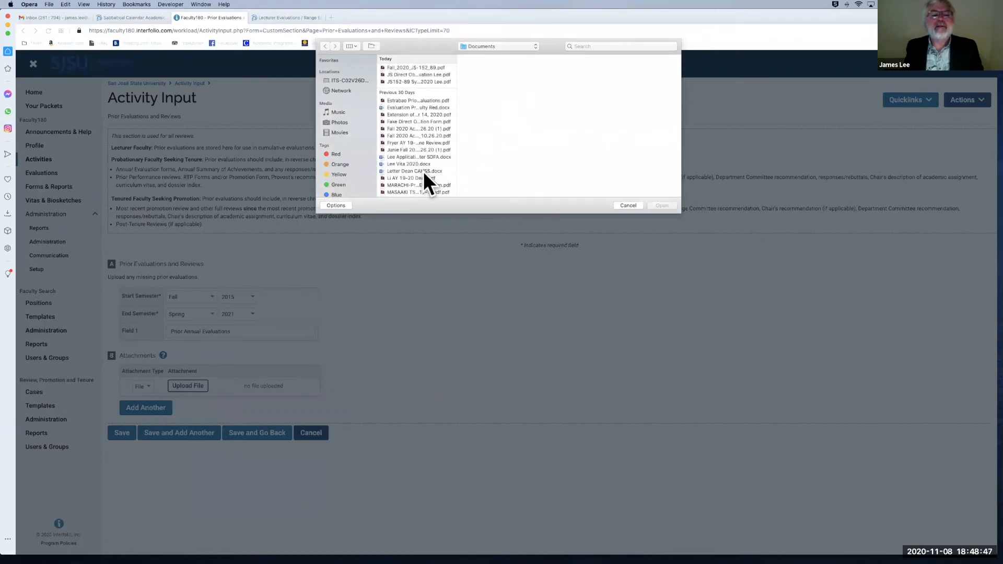
{"action": "left_click", "coordinate": [423, 171]}
{"action": "left_click", "coordinate": [659, 205]}
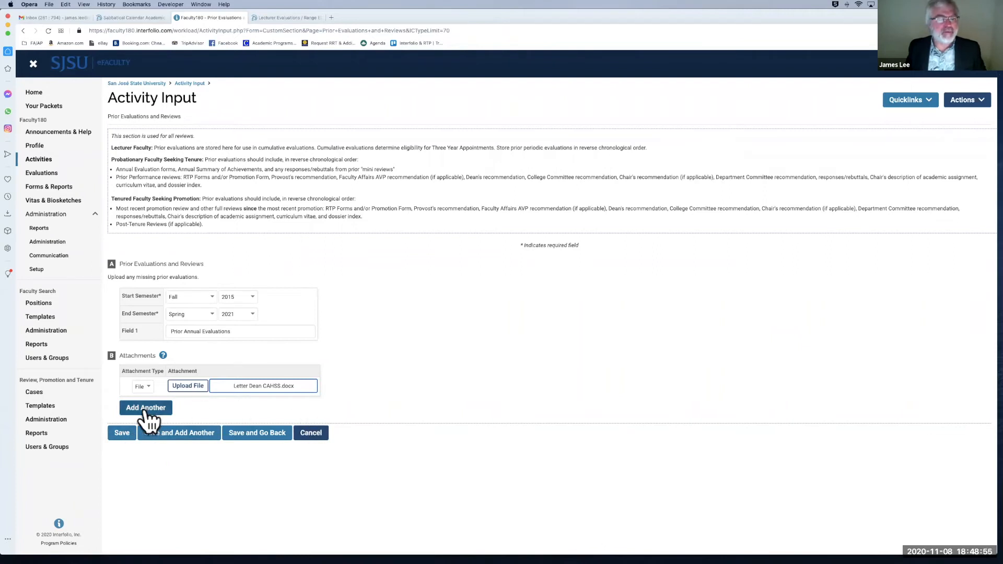
{"action": "left_click", "coordinate": [121, 435]}
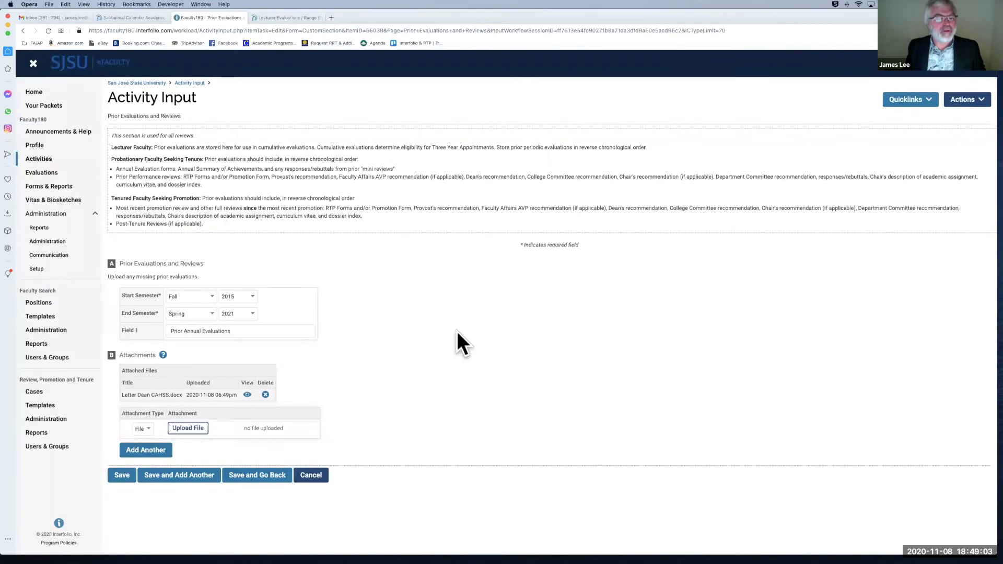
{"action": "left_click", "coordinate": [231, 477]}
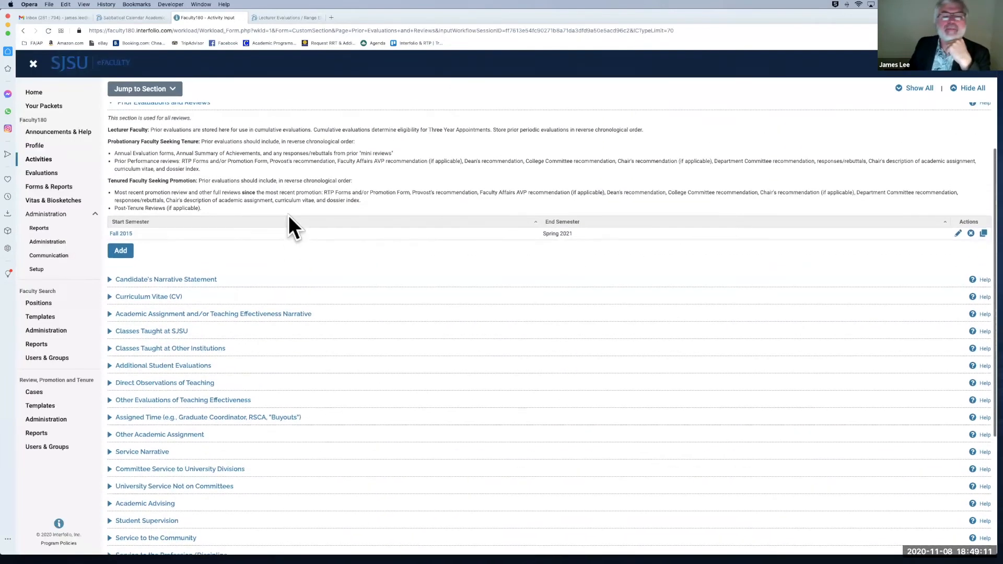
Step: Scroll to the new Fall 2015–Spring 2021 row under Prior Evaluations and Reviews
{"action": "scroll", "coordinate": [331, 204], "scroll_direction": "up", "scroll_amount": 2}
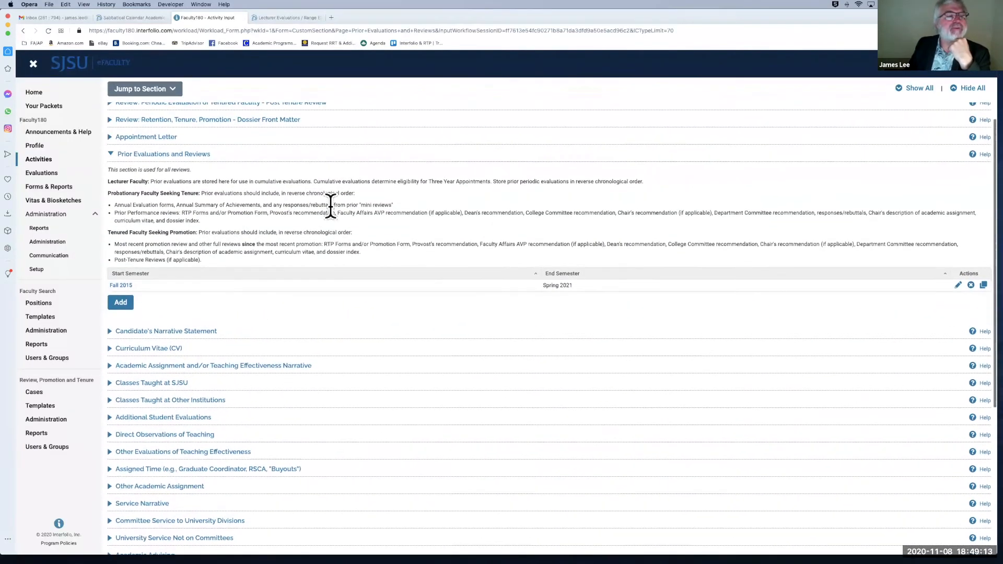
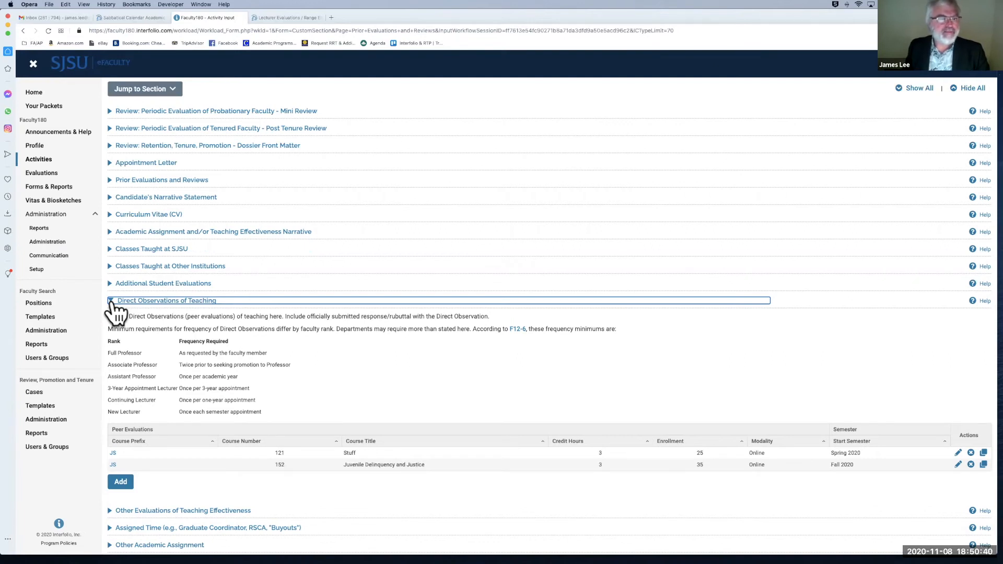
Step: Collapse the Direct Observations of Teaching section and scroll back up the Activities page
{"action": "left_click", "coordinate": [111, 302]}
{"action": "scroll", "coordinate": [123, 259], "scroll_direction": "up", "scroll_amount": 3}
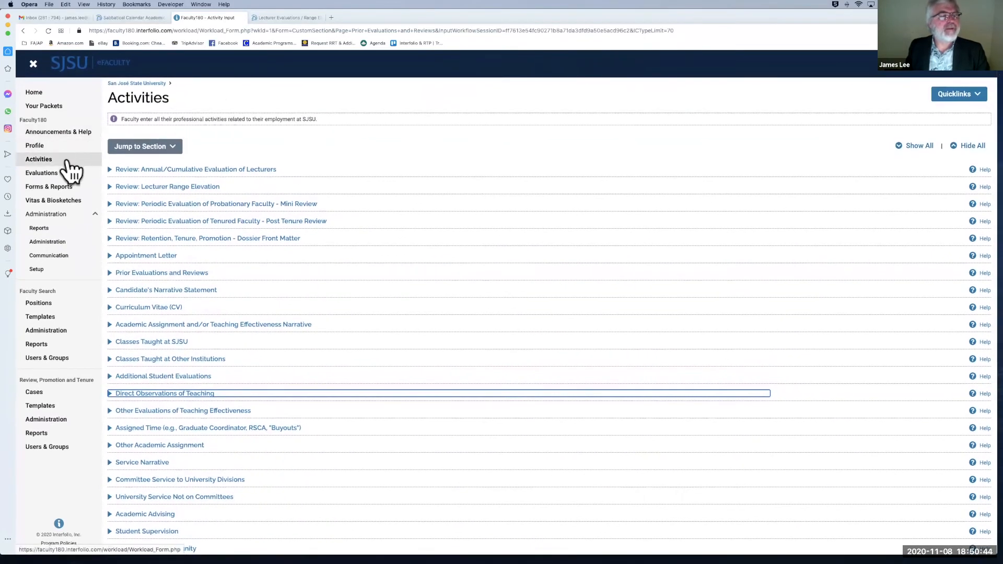
Step: Go through Your Packets to Vitas & Biosketches to view the Fall 2019–Fall 2020 lecturer evaluation vita
{"action": "left_click", "coordinate": [64, 107]}
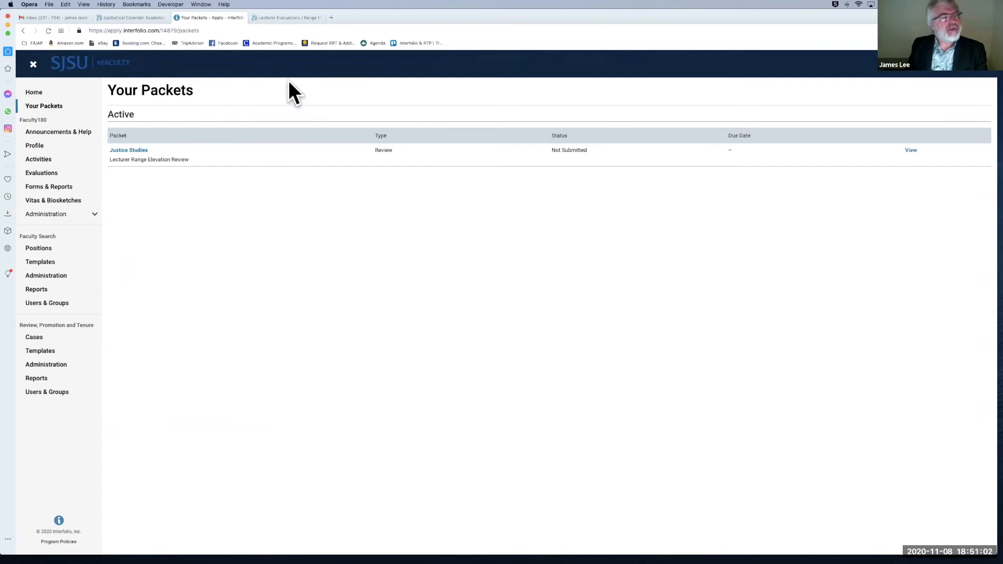
{"action": "left_click", "coordinate": [64, 200]}
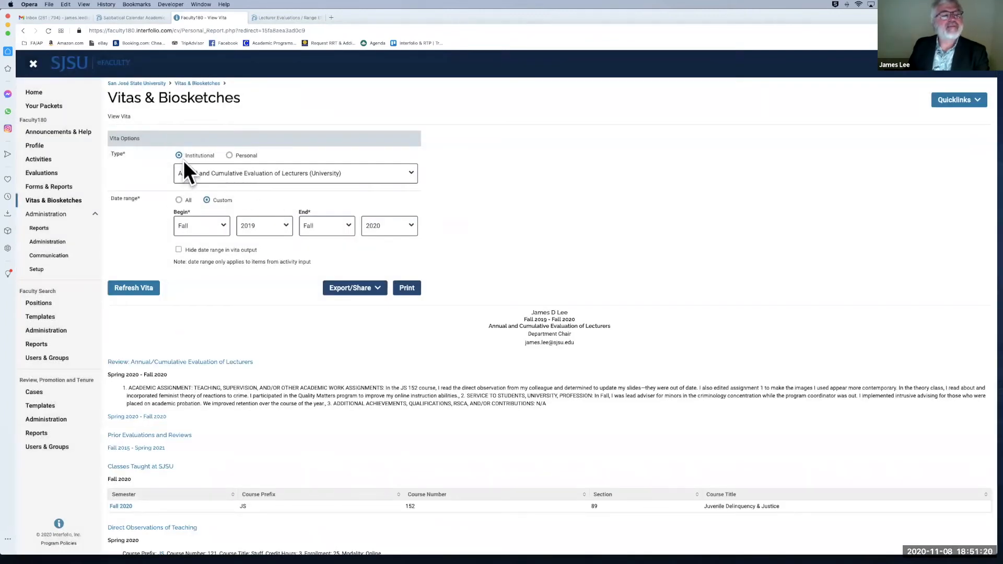
Step: Change the vita's begin term to Spring 2020, keep the Fall 2020 end, and refresh it
{"action": "left_click", "coordinate": [227, 224]}
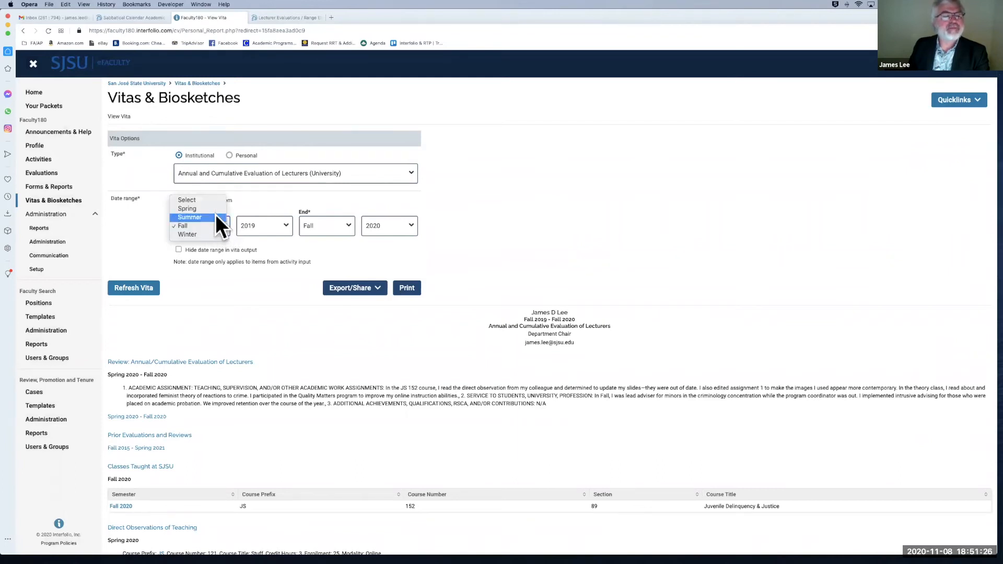
{"action": "left_click", "coordinate": [215, 205]}
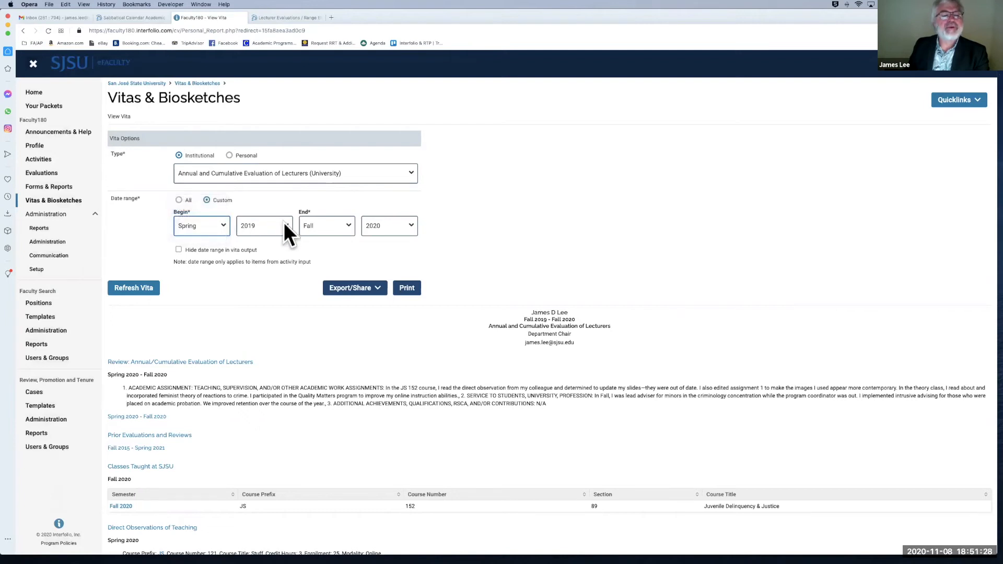
{"action": "left_click", "coordinate": [283, 222]}
{"action": "left_click", "coordinate": [283, 218]}
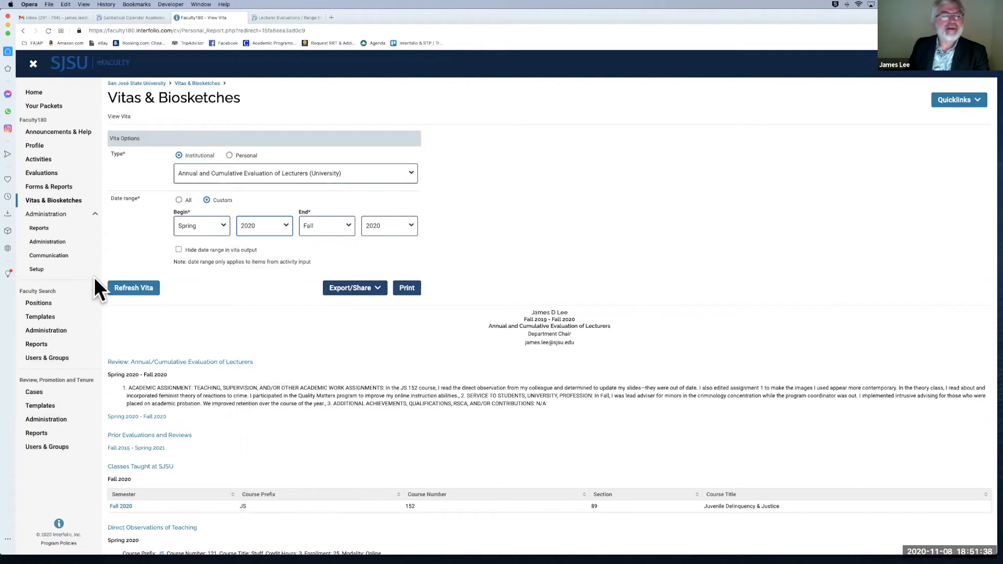
{"action": "left_click", "coordinate": [126, 289]}
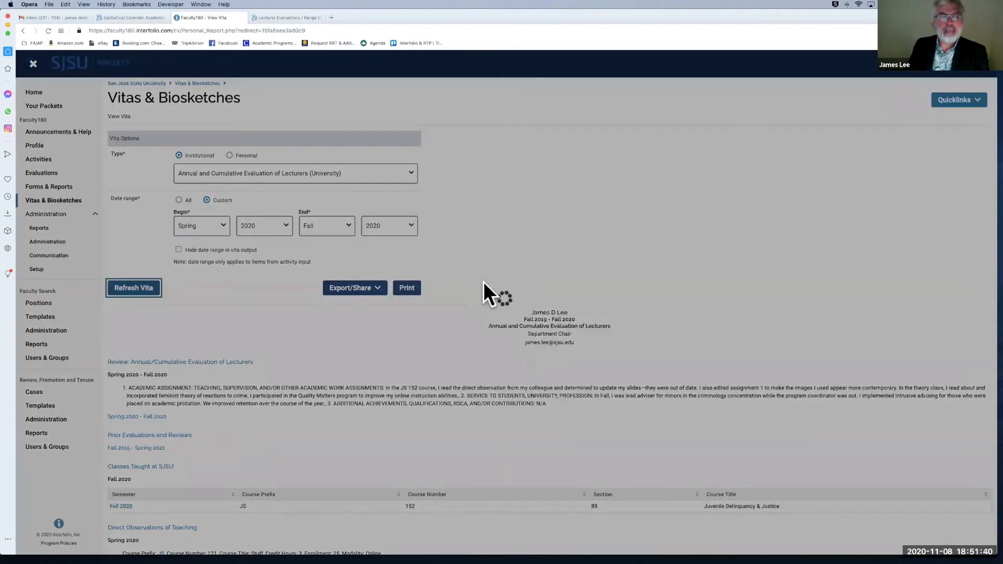
{"action": "scroll", "coordinate": [484, 291], "scroll_direction": "down", "scroll_amount": 3}
{"action": "scroll", "coordinate": [484, 281], "scroll_direction": "down", "scroll_amount": 3}
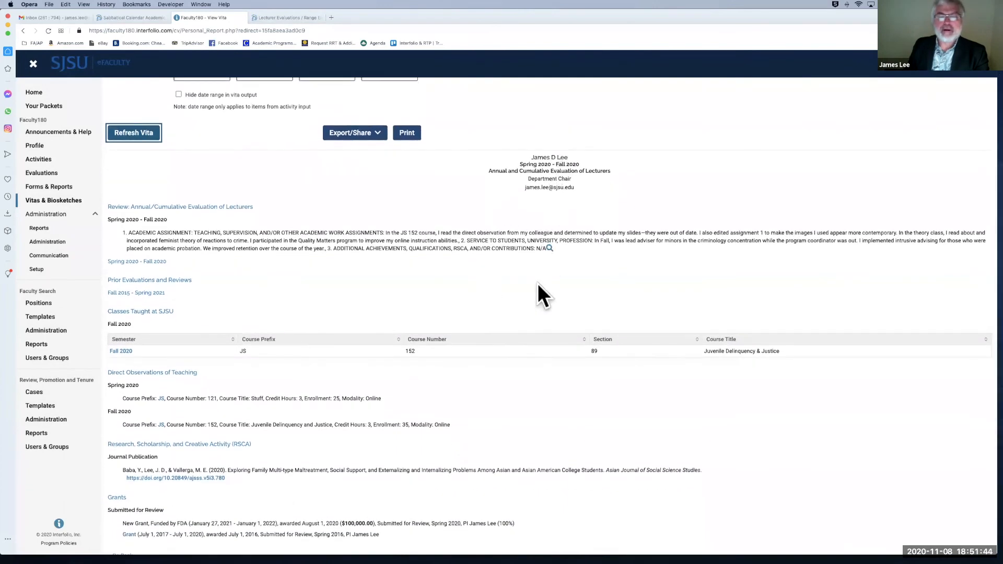
{"action": "scroll", "coordinate": [529, 337], "scroll_direction": "down", "scroll_amount": 1}
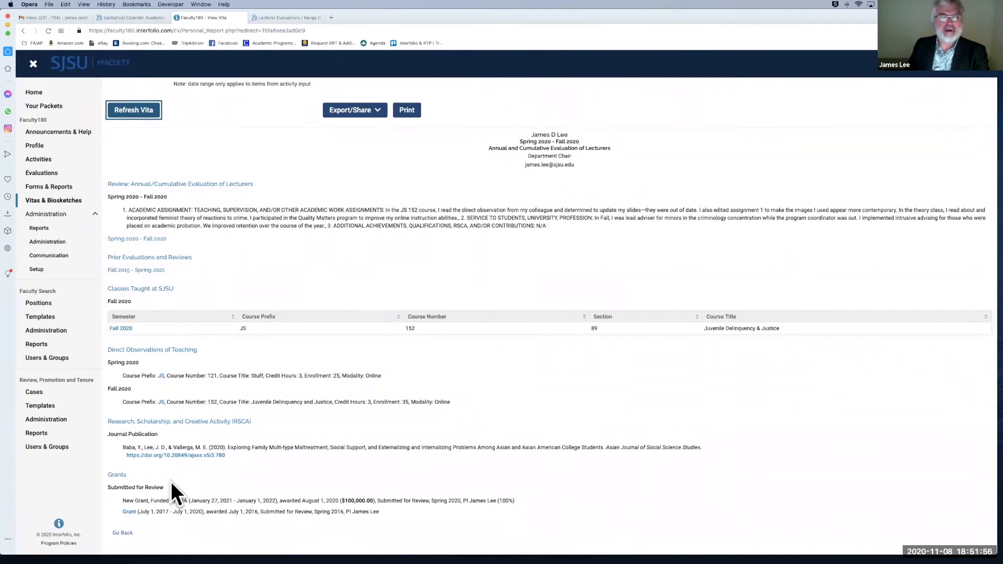
{"action": "scroll", "coordinate": [256, 203], "scroll_direction": "up", "scroll_amount": 3}
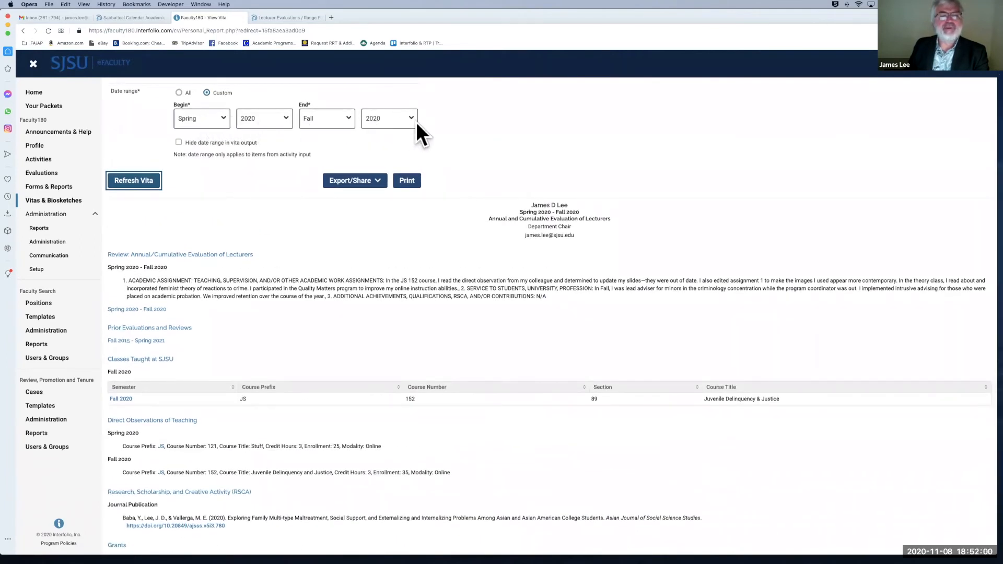
{"action": "scroll", "coordinate": [421, 309], "scroll_direction": "down", "scroll_amount": 3}
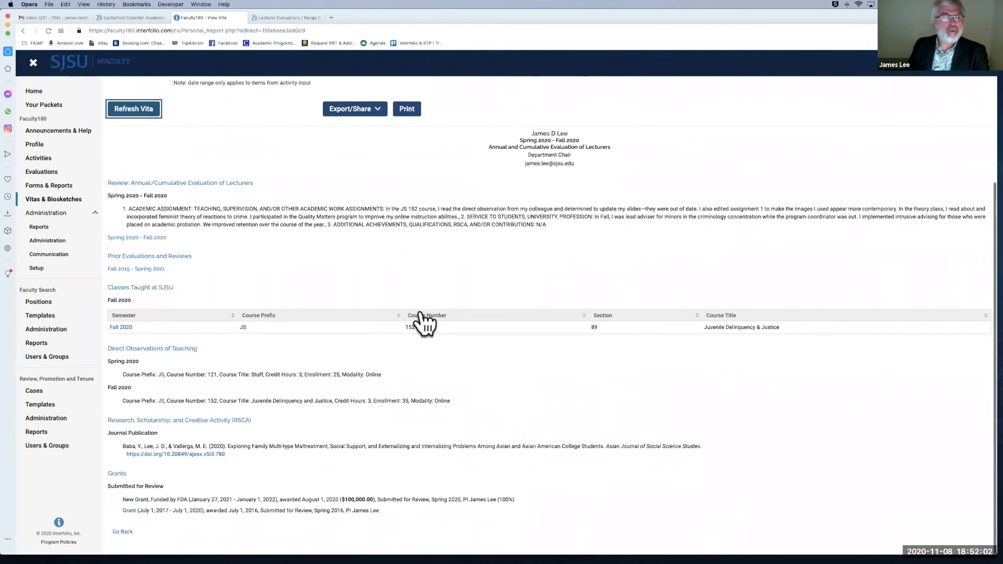
{"action": "scroll", "coordinate": [387, 253], "scroll_direction": "up", "scroll_amount": 1}
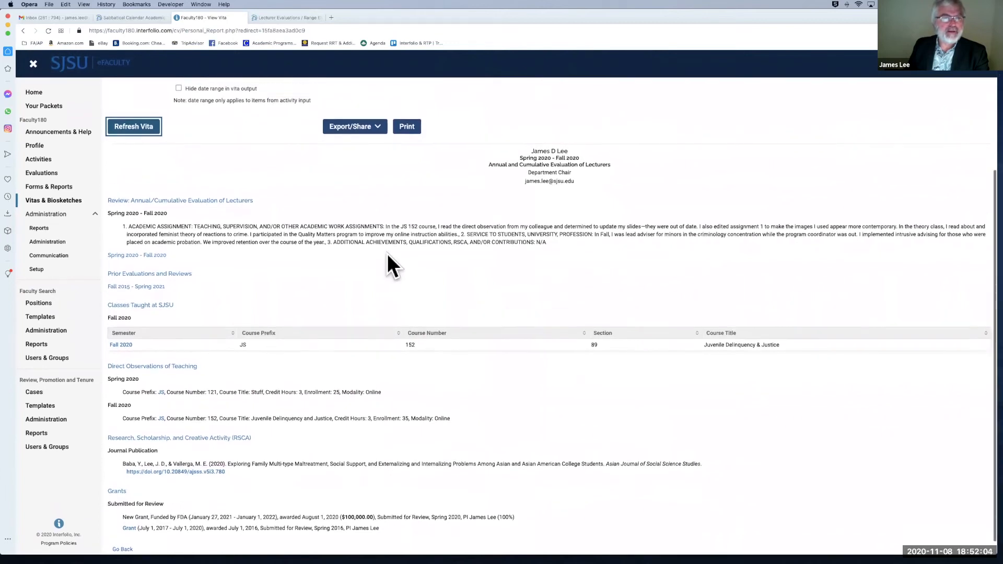
Step: Export the vita as a PDF and look through the downloaded Vita (3).pdf in Acrobat
{"action": "left_click", "coordinate": [362, 131]}
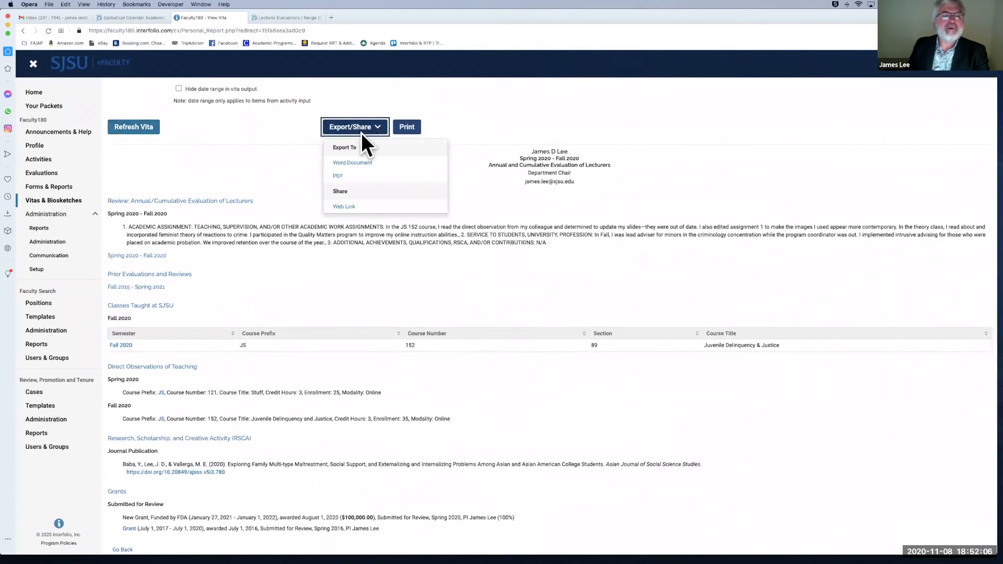
{"action": "left_click", "coordinate": [349, 177]}
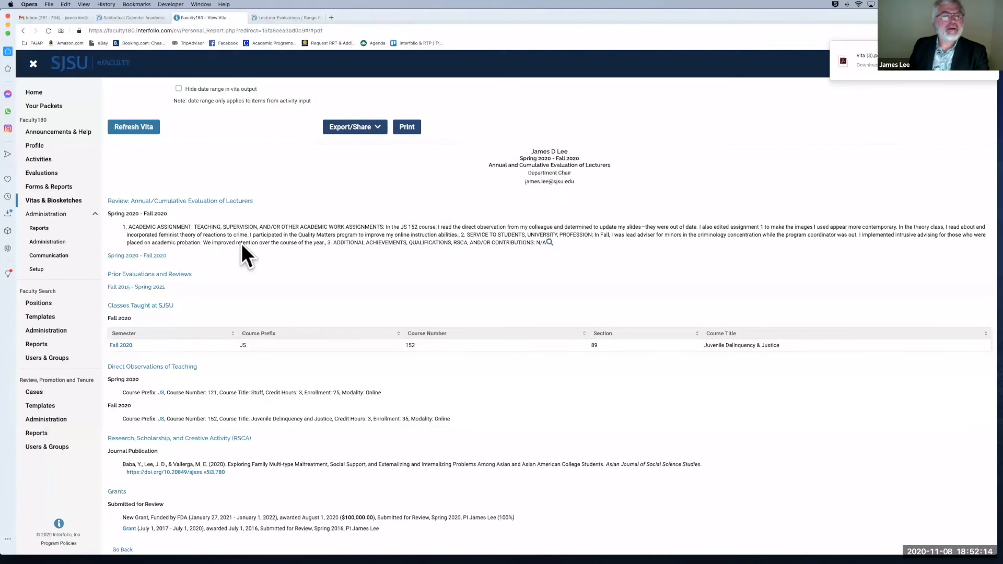
{"action": "left_click", "coordinate": [918, 70]}
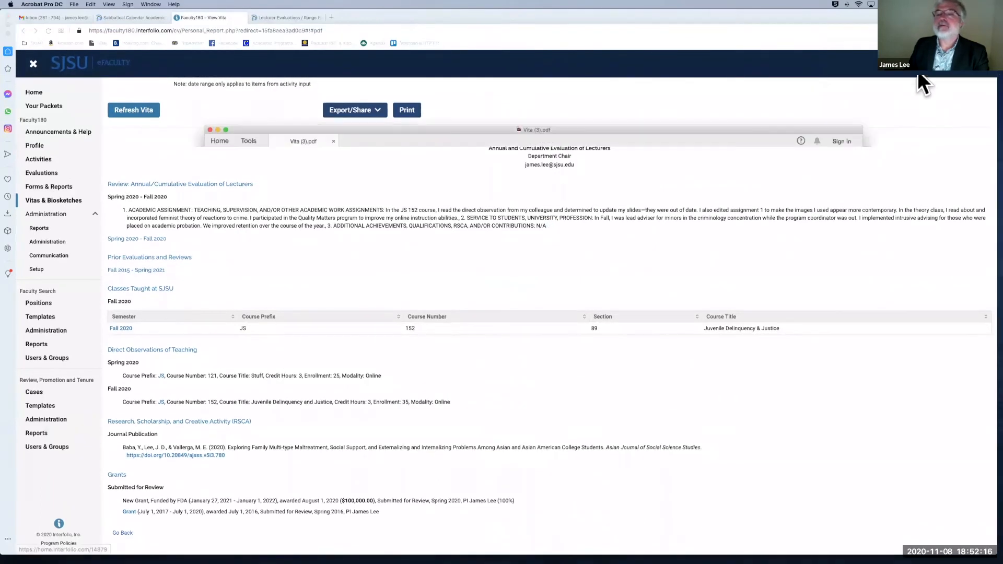
{"action": "scroll", "coordinate": [349, 307], "scroll_direction": "down", "scroll_amount": 10}
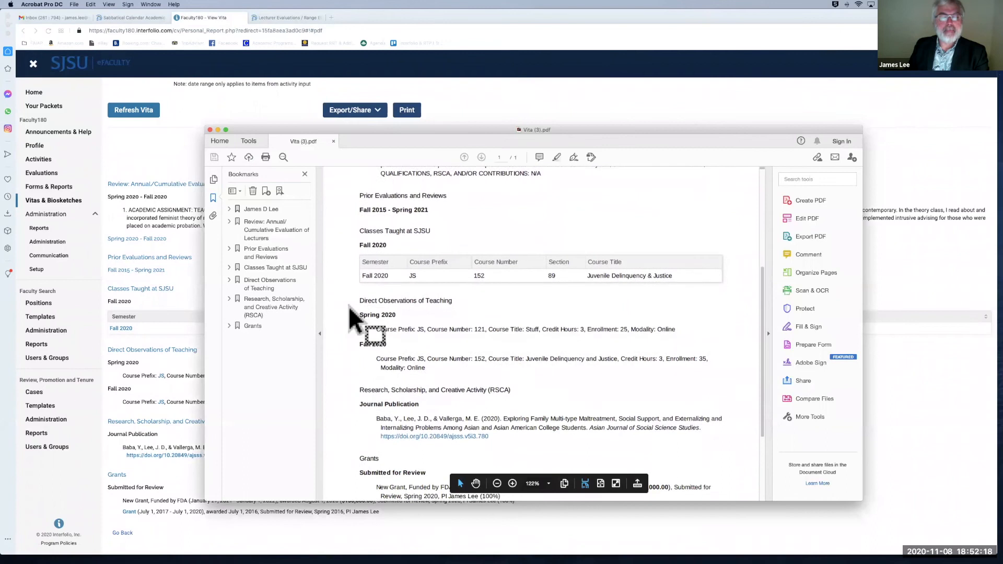
{"action": "scroll", "coordinate": [348, 306], "scroll_direction": "up", "scroll_amount": 3}
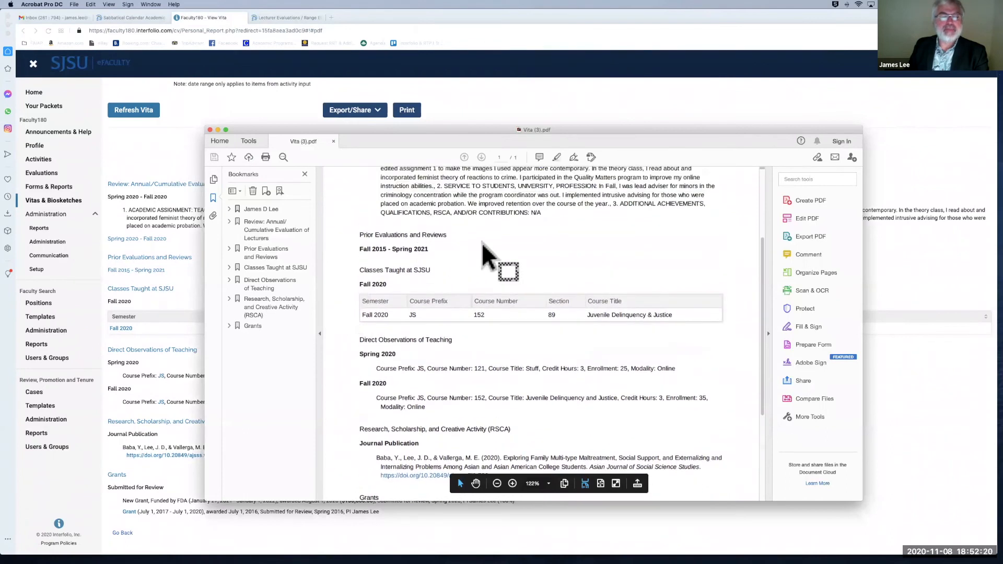
{"action": "scroll", "coordinate": [481, 243], "scroll_direction": "down", "scroll_amount": 6}
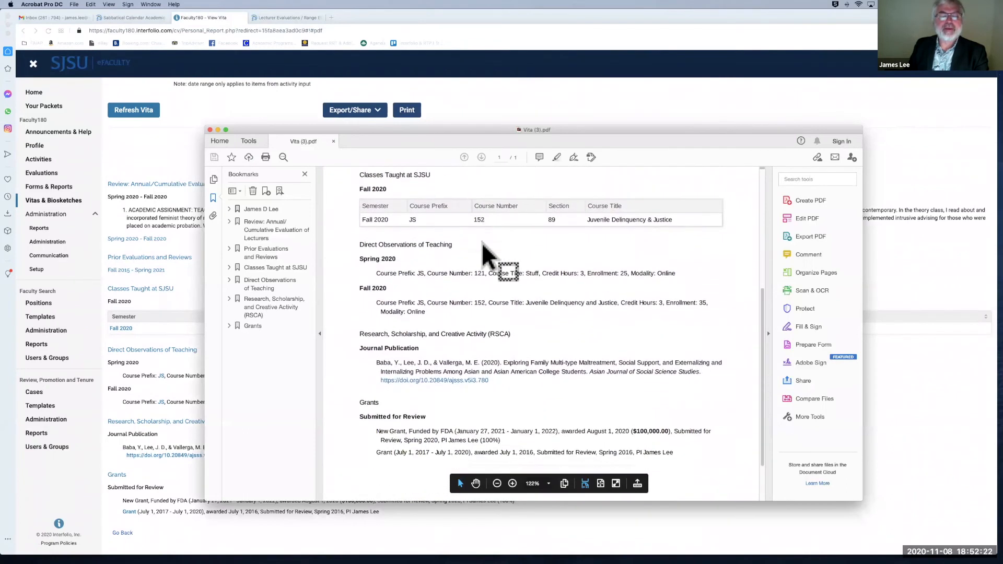
{"action": "scroll", "coordinate": [450, 261], "scroll_direction": "up", "scroll_amount": 3}
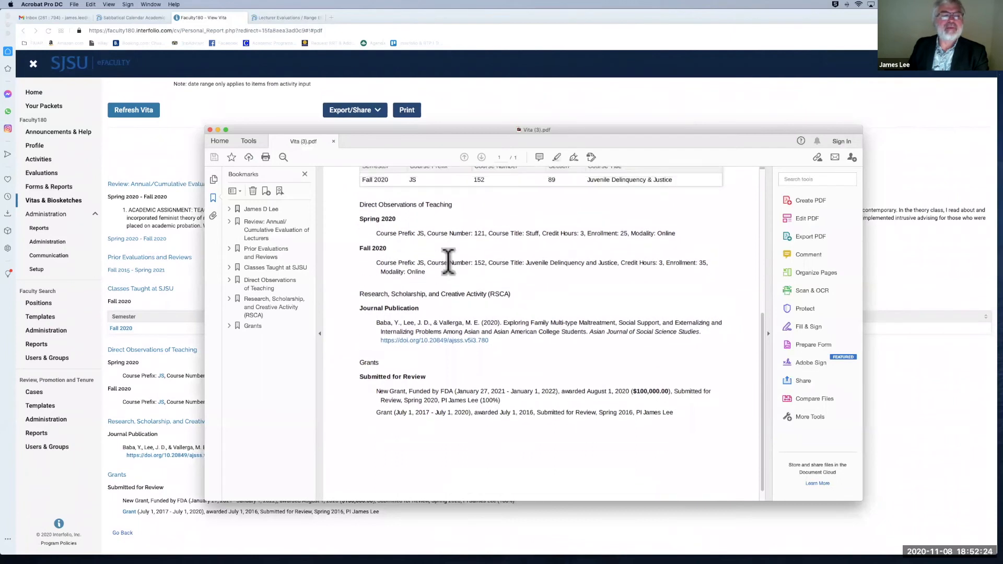
{"action": "left_click_drag", "start_coordinate": [460, 127], "coordinate": [574, 161]}
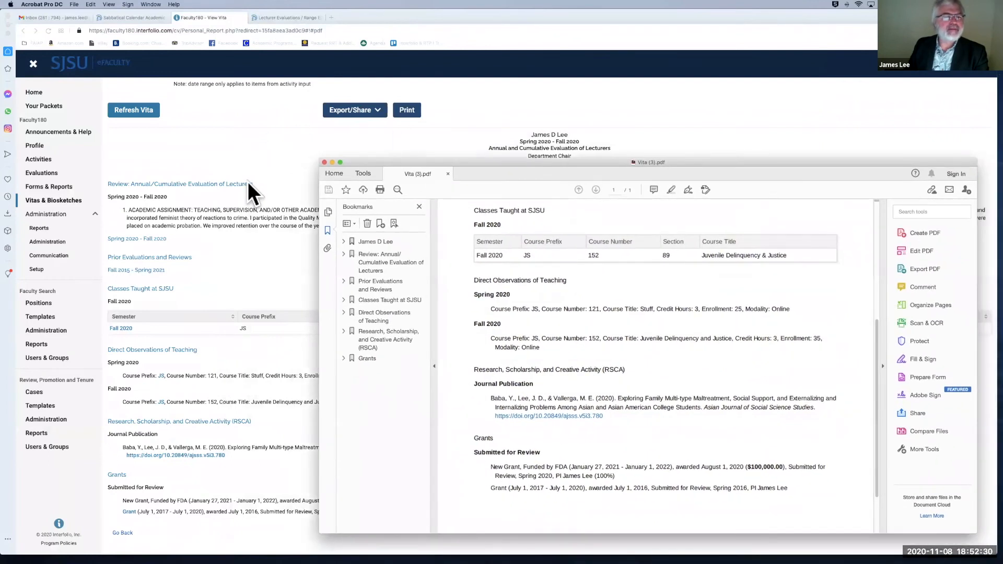
Step: Return to the vita page, check its attached PDF list, and scroll back to the top
{"action": "left_click", "coordinate": [254, 131]}
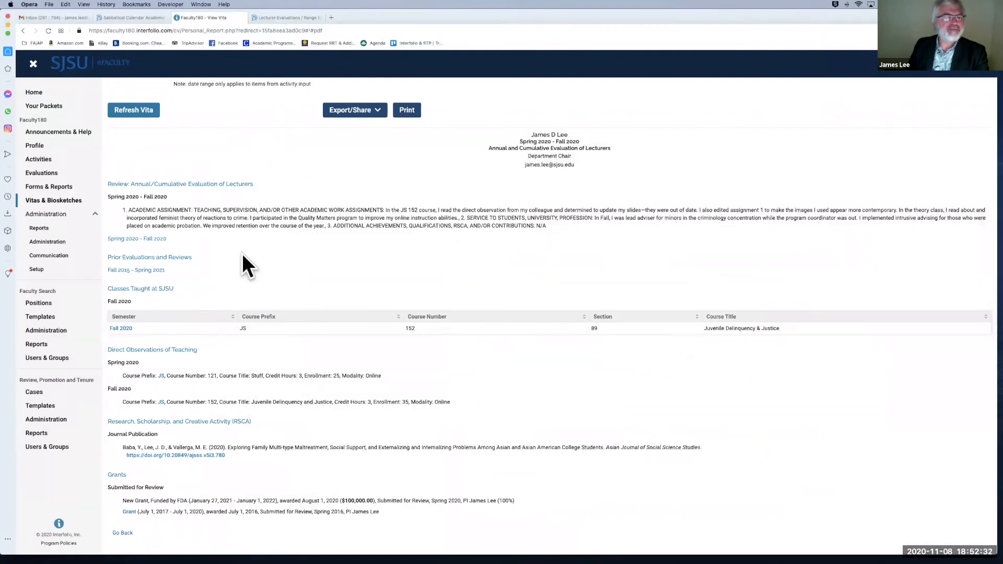
{"action": "left_click", "coordinate": [126, 330]}
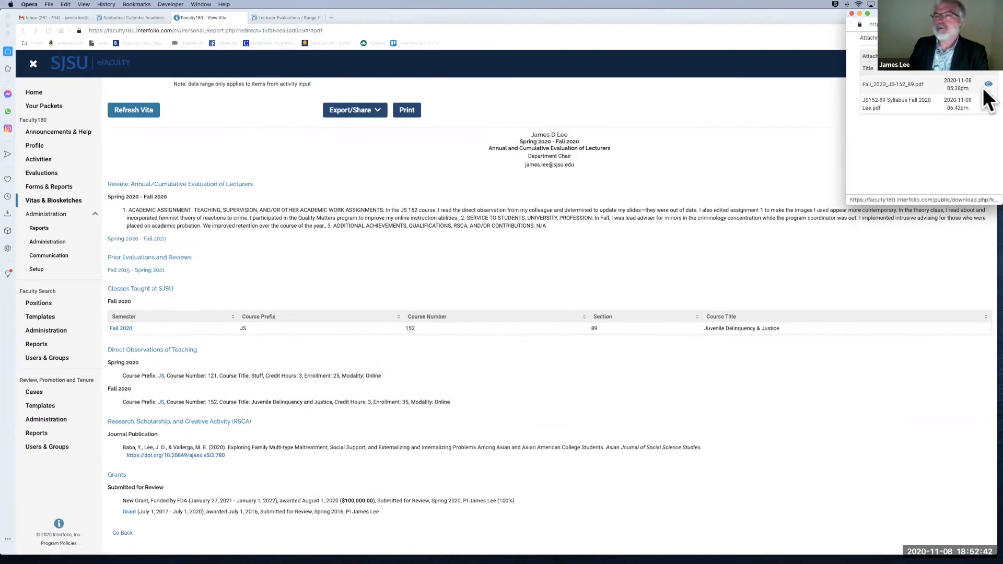
{"action": "left_click", "coordinate": [852, 13]}
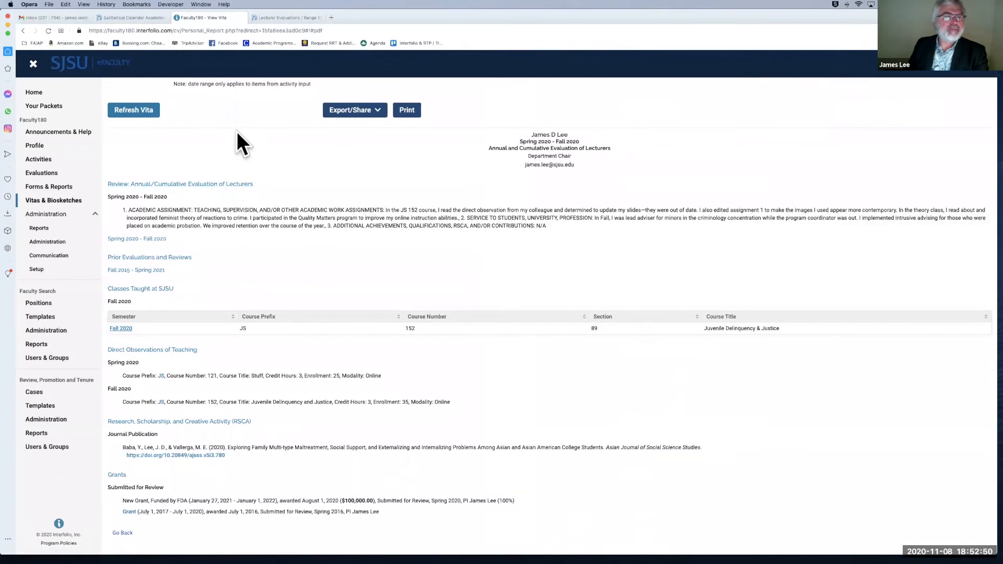
{"action": "scroll", "coordinate": [238, 134], "scroll_direction": "up", "scroll_amount": 1}
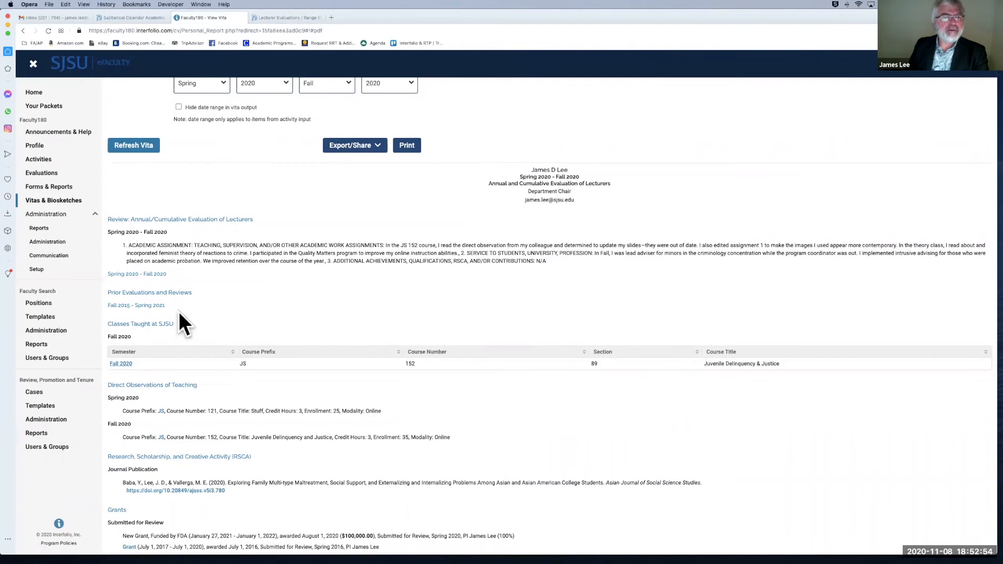
{"action": "scroll", "coordinate": [197, 204], "scroll_direction": "up", "scroll_amount": 3}
{"action": "scroll", "coordinate": [177, 98], "scroll_direction": "up", "scroll_amount": 2}
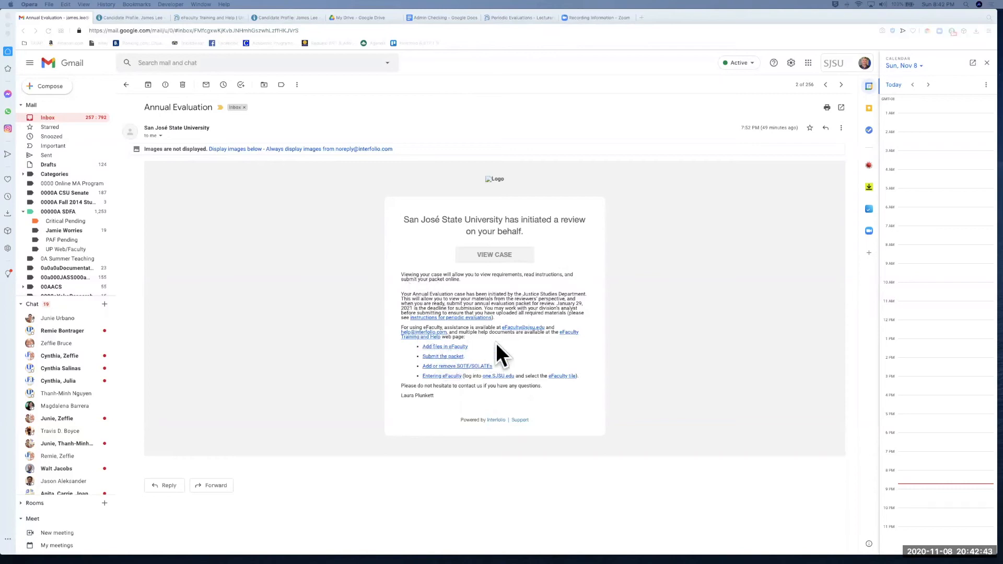
Step: Browse the eFaculty Training and Help QuickTips, then open the review case from the Annual Evaluation email
{"action": "left_click", "coordinate": [571, 332]}
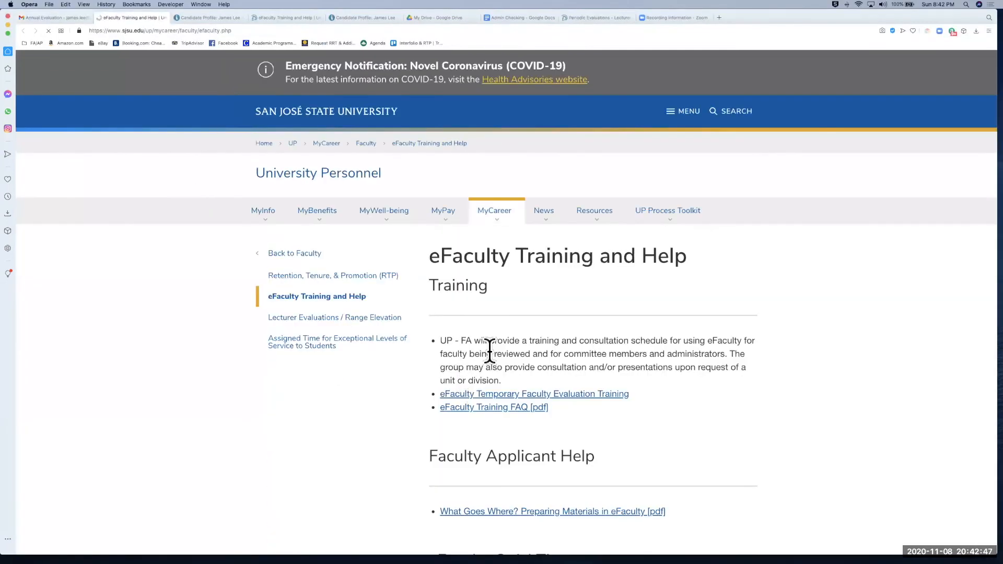
{"action": "scroll", "coordinate": [490, 350], "scroll_direction": "down", "scroll_amount": 5}
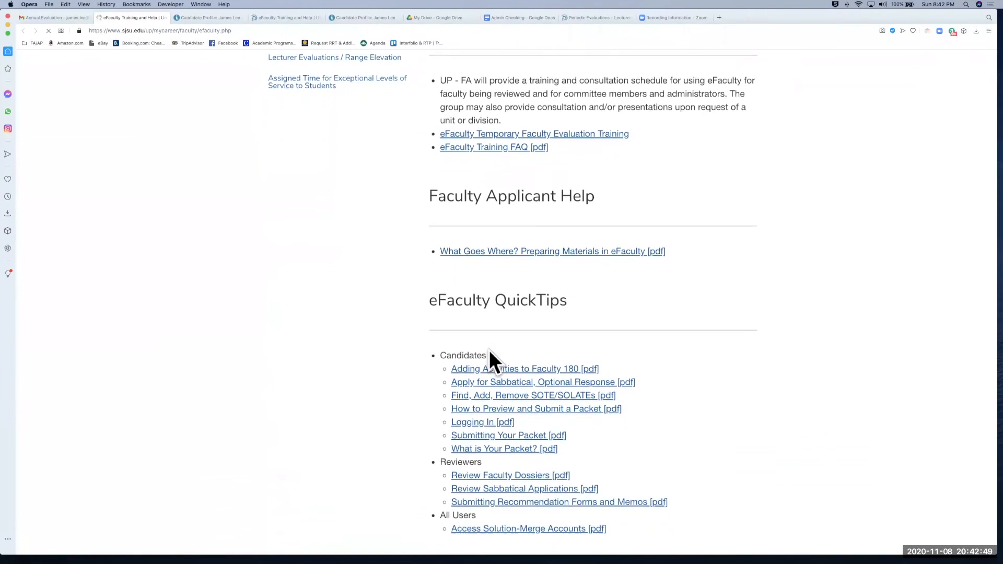
{"action": "scroll", "coordinate": [489, 350], "scroll_direction": "down", "scroll_amount": 1}
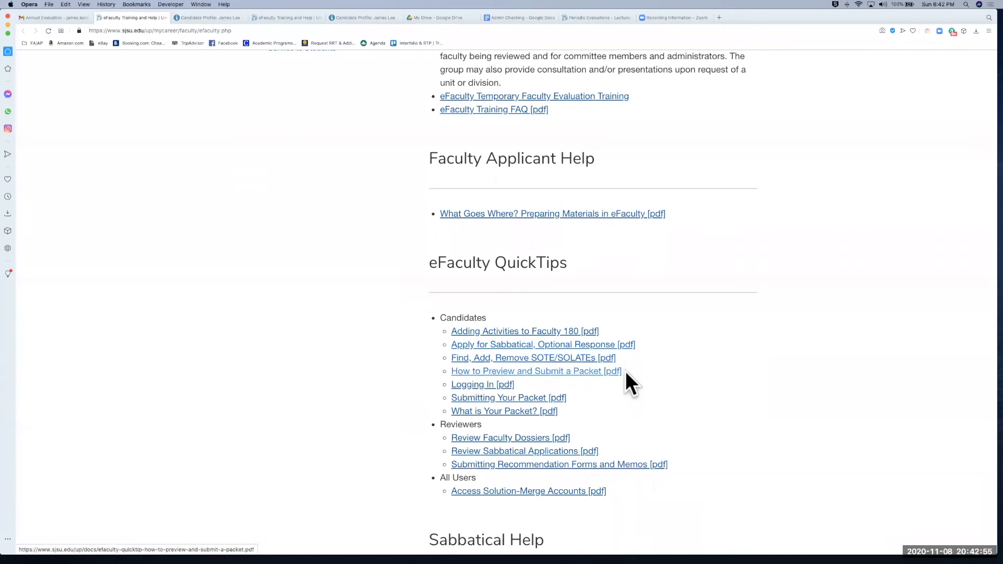
{"action": "scroll", "coordinate": [158, 195], "scroll_direction": "up", "scroll_amount": 5}
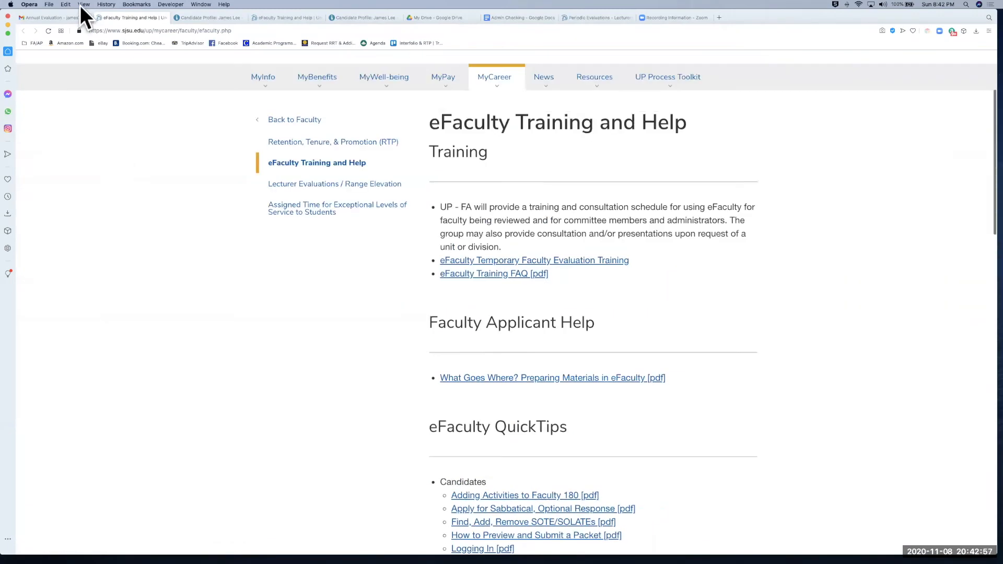
{"action": "left_click", "coordinate": [55, 18]}
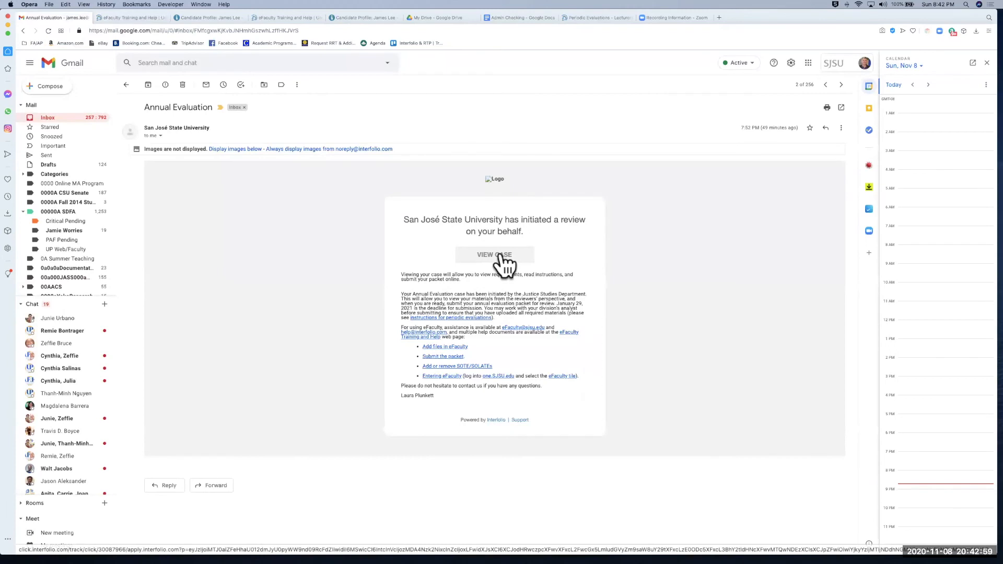
{"action": "left_click", "coordinate": [500, 255]}
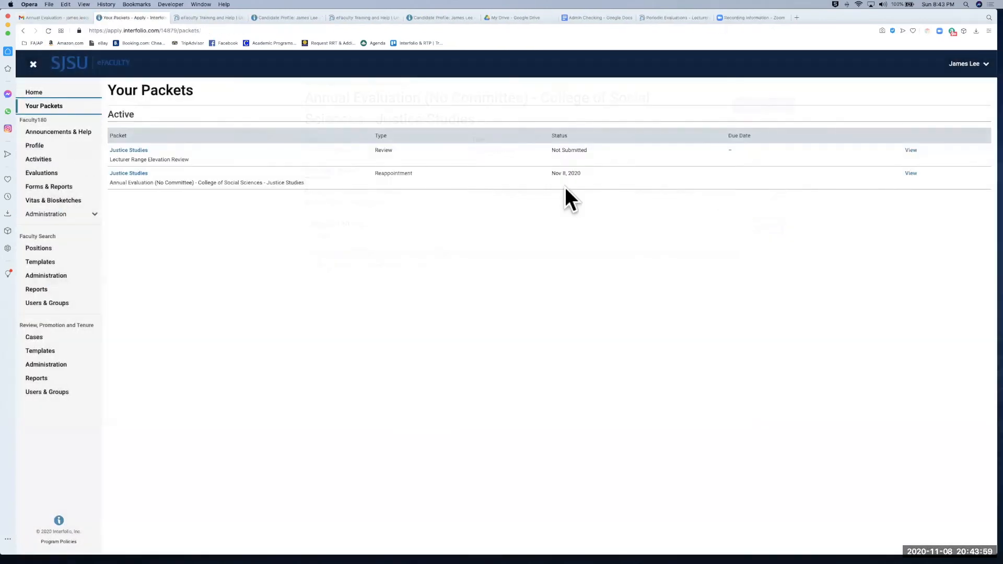
Step: Open the Annual Evaluation Justice Studies packet and preview the whole packet
{"action": "left_click", "coordinate": [132, 173]}
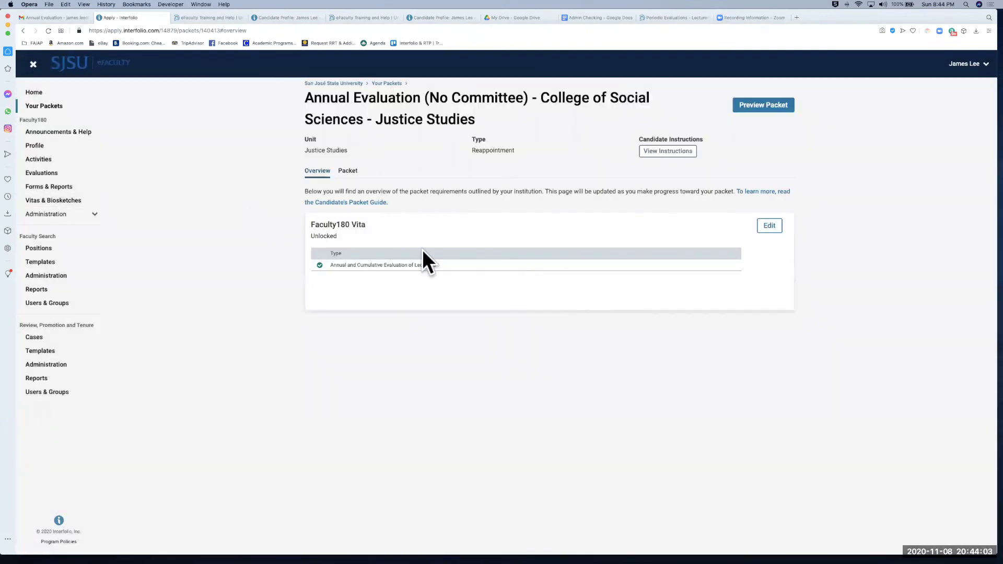
{"action": "left_click", "coordinate": [350, 172]}
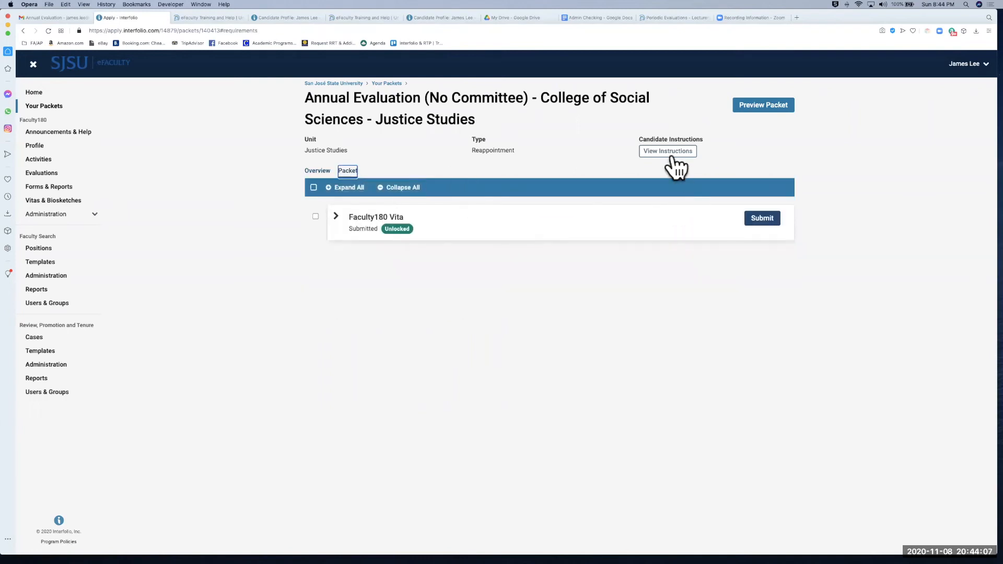
{"action": "left_click", "coordinate": [763, 107]}
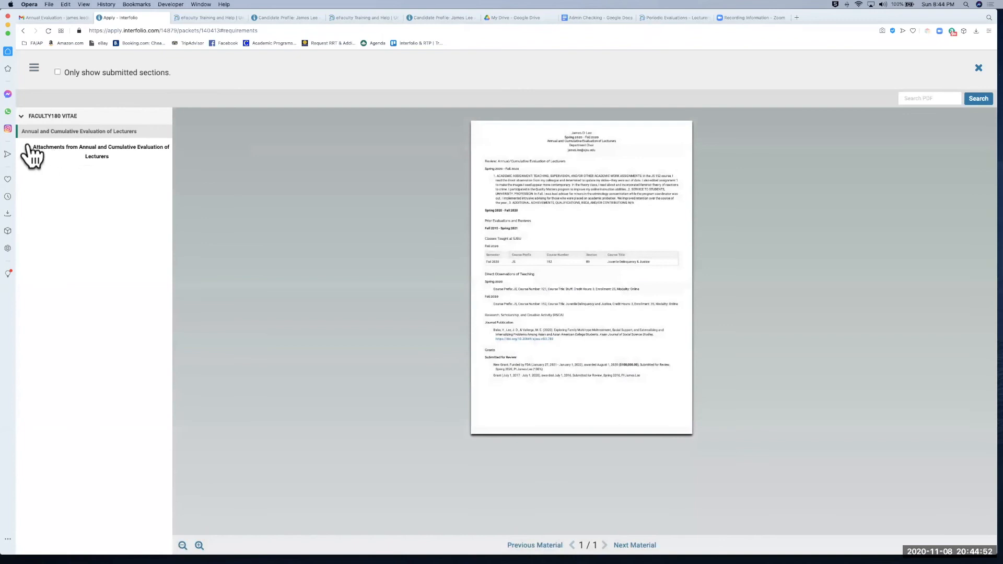
Step: Expand Attachments, the annual review, Classes Taught and Direct Observations sections, then view the ASA-L summary
{"action": "left_click", "coordinate": [28, 148]}
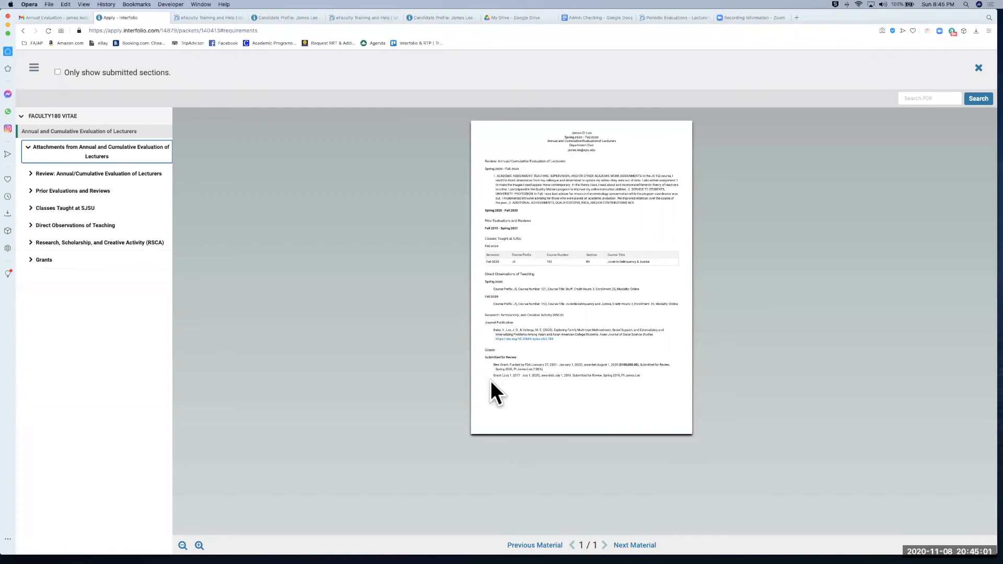
{"action": "left_click", "coordinate": [34, 178]}
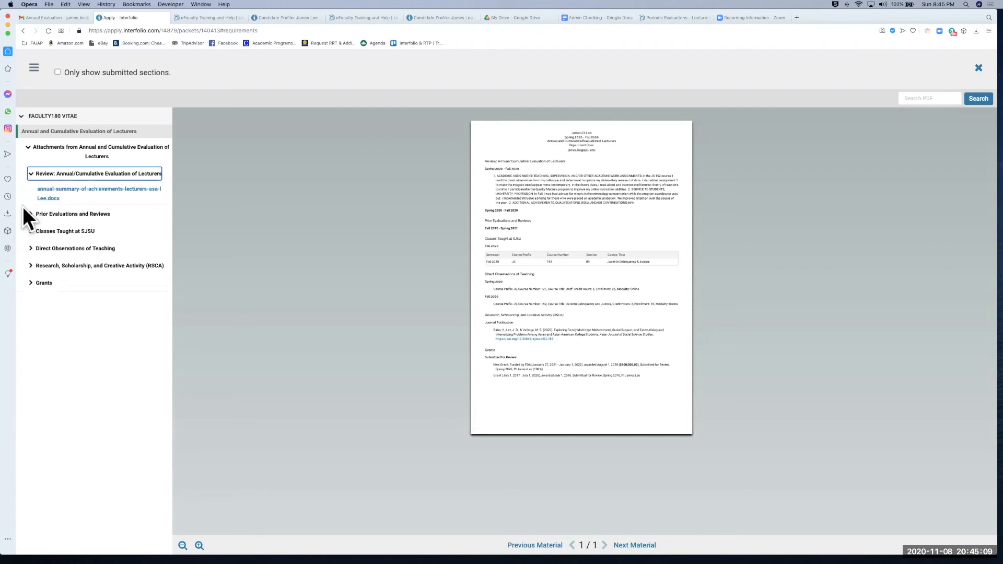
{"action": "left_click", "coordinate": [31, 231]}
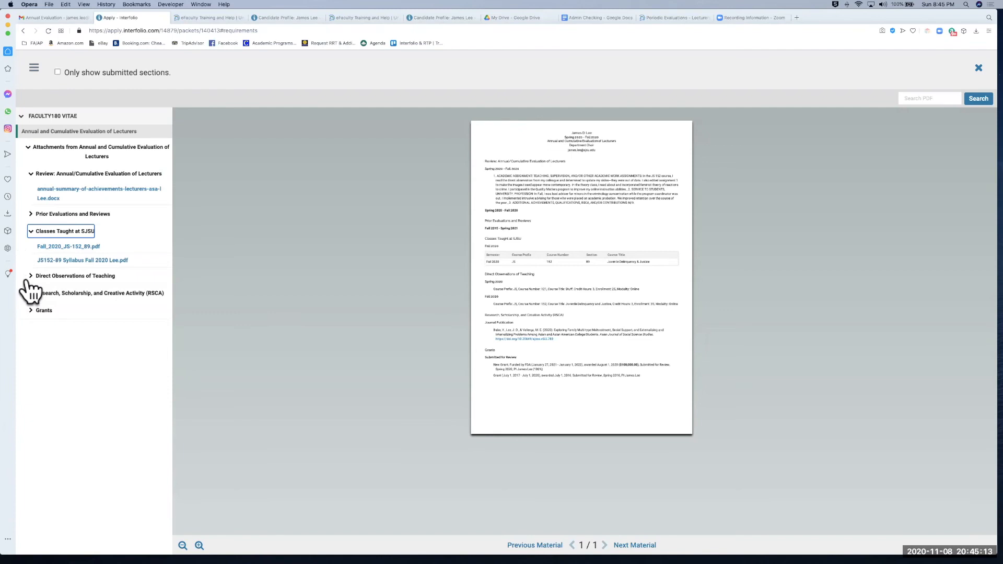
{"action": "left_click", "coordinate": [26, 277]}
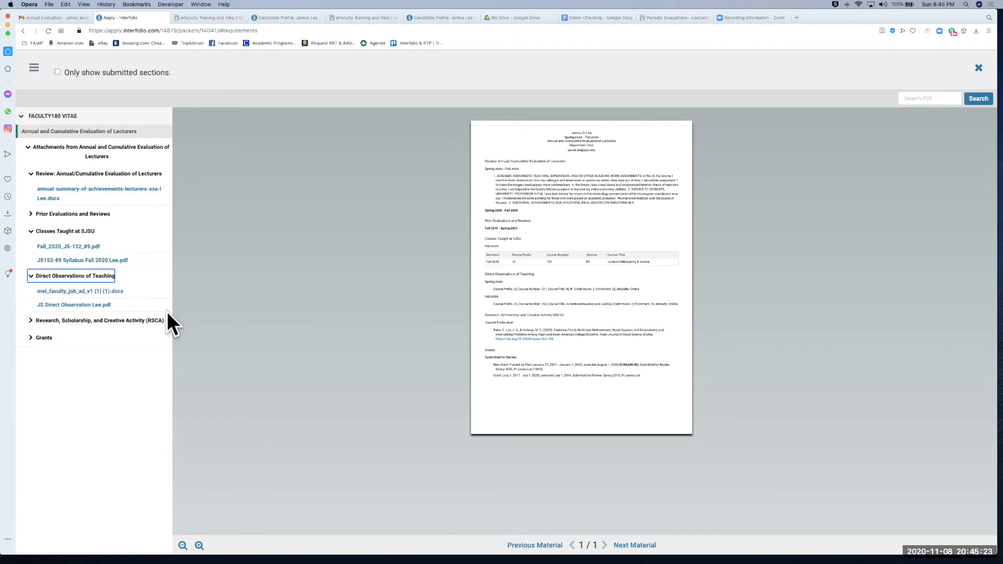
{"action": "left_click", "coordinate": [146, 203]}
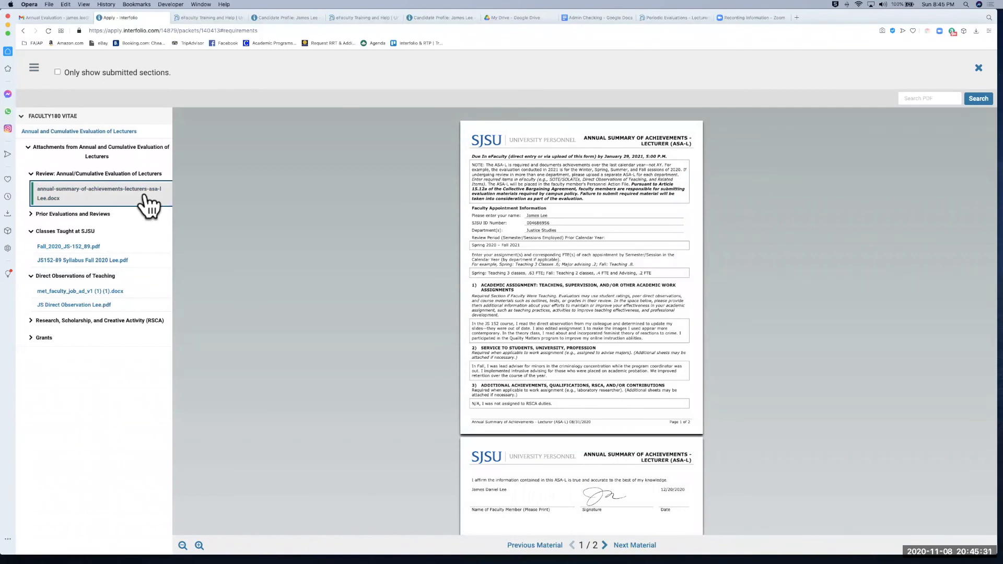
Step: View the Fall_2020_JS-152_89.pdf survey, Fall 2020 syllabus, observation form and Asian Journal of Social Science Studies article
{"action": "left_click", "coordinate": [126, 255]}
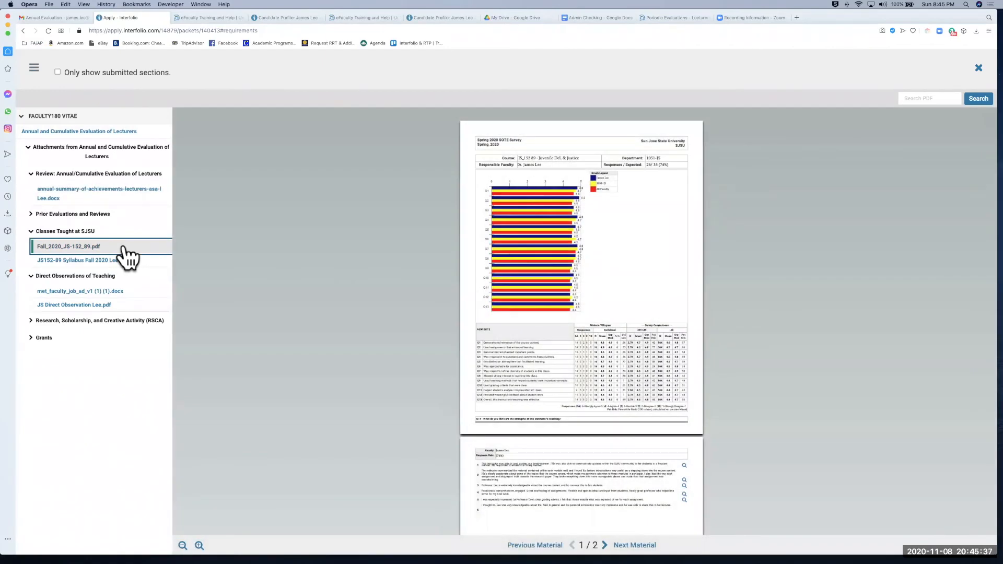
{"action": "left_click", "coordinate": [39, 215]}
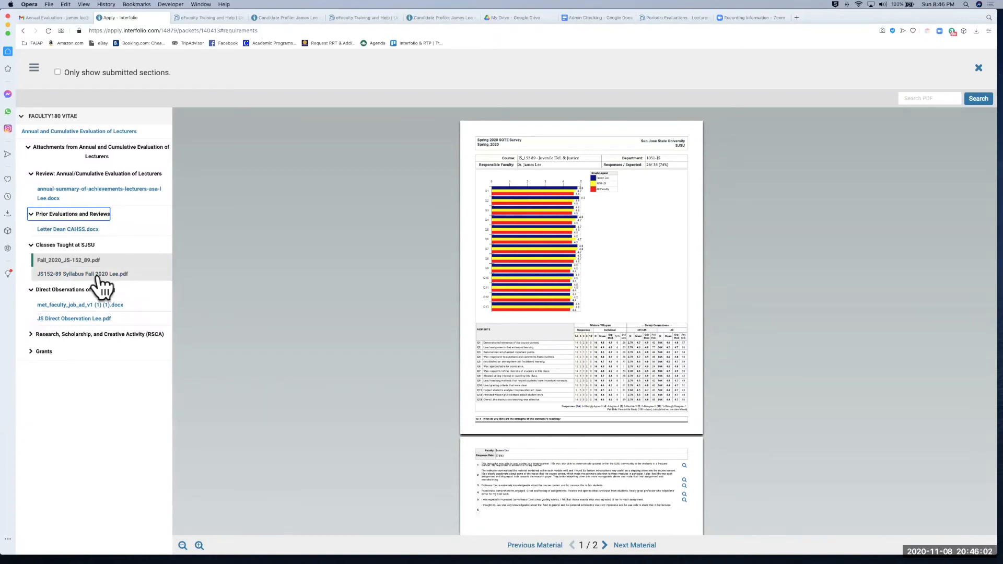
{"action": "left_click", "coordinate": [99, 275]}
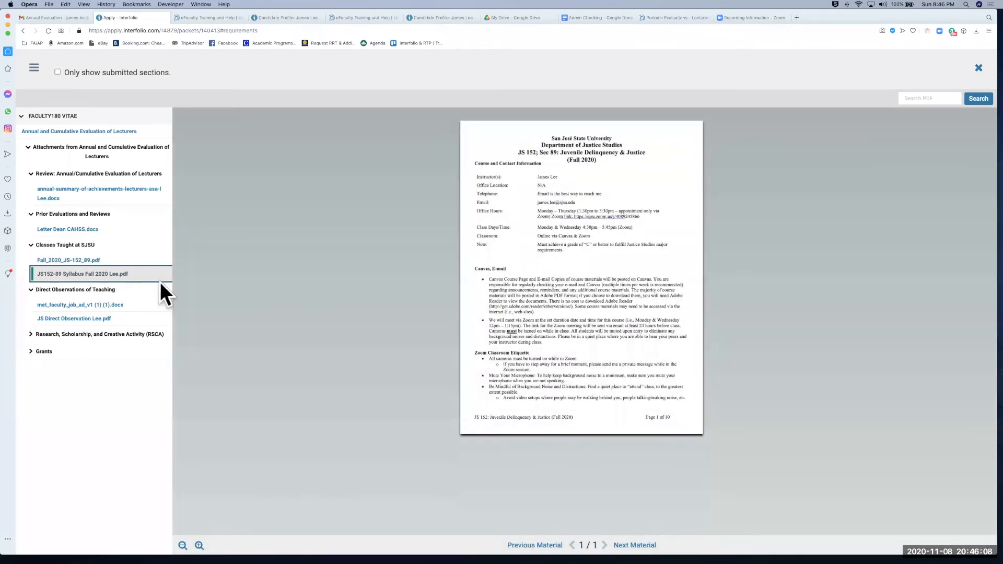
{"action": "left_click", "coordinate": [122, 321]}
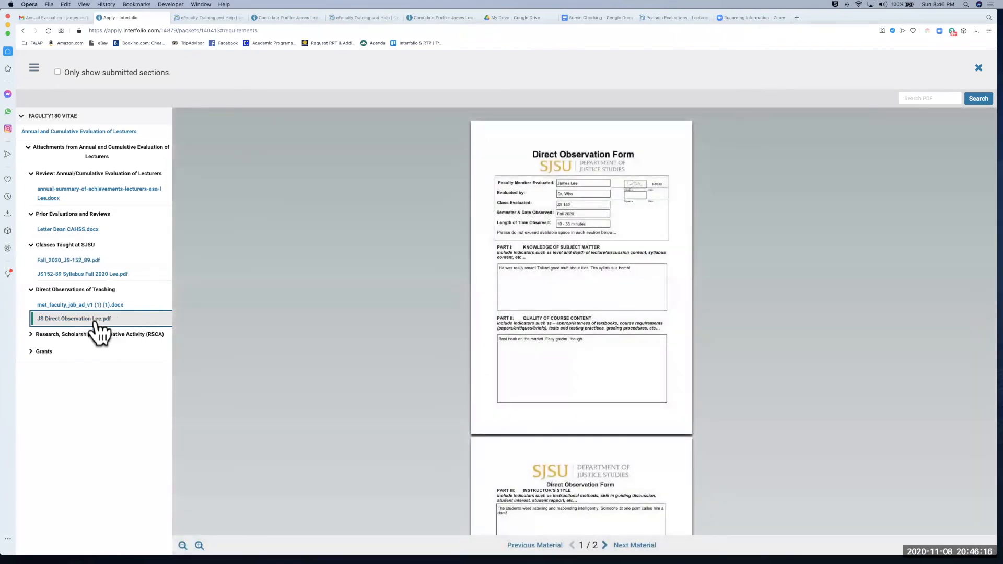
{"action": "left_click", "coordinate": [30, 337]}
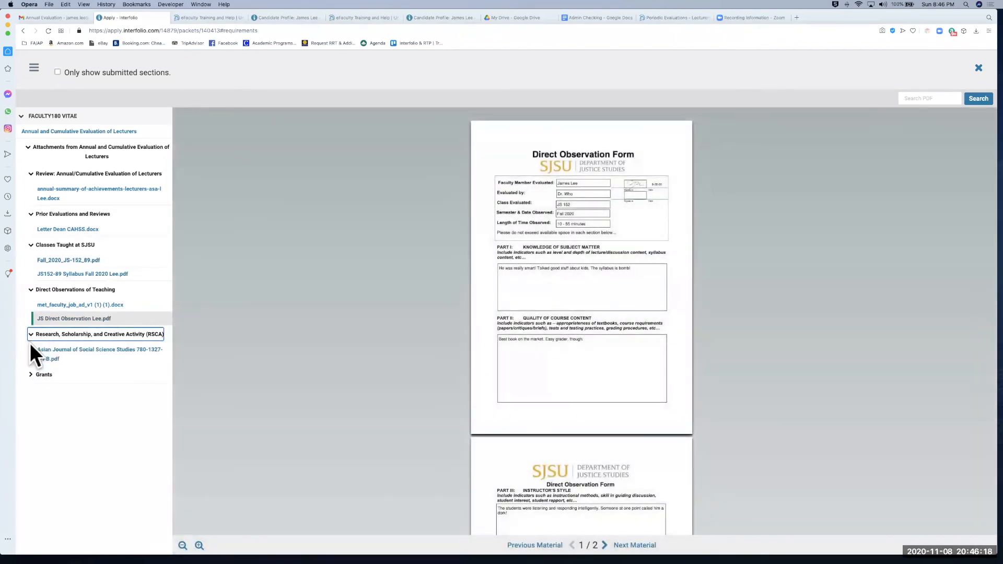
{"action": "left_click", "coordinate": [38, 351]}
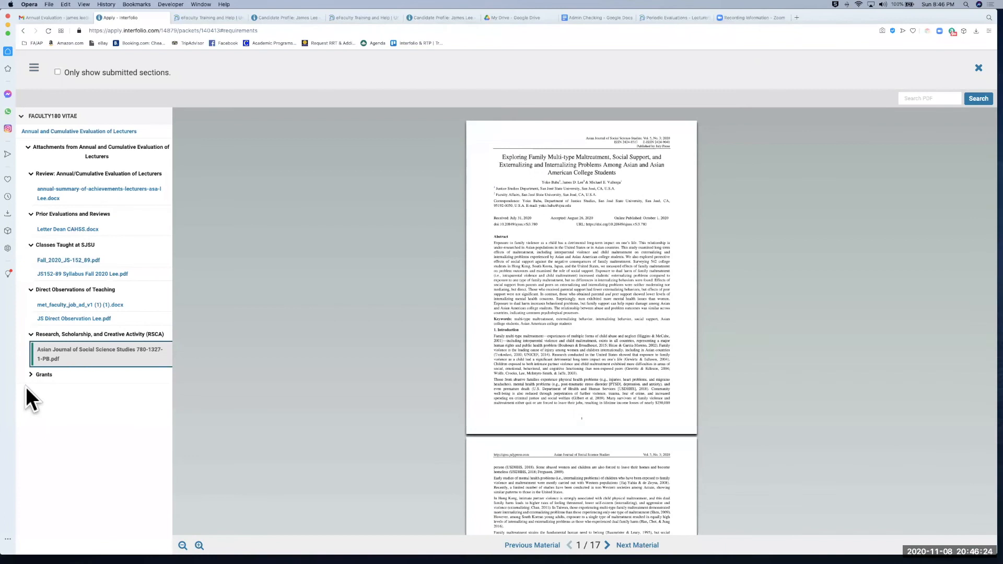
Step: Collapse the Grants, RSCA and attachment sections and view the main Annual and Cumulative Evaluation vita
{"action": "left_click", "coordinate": [31, 375]}
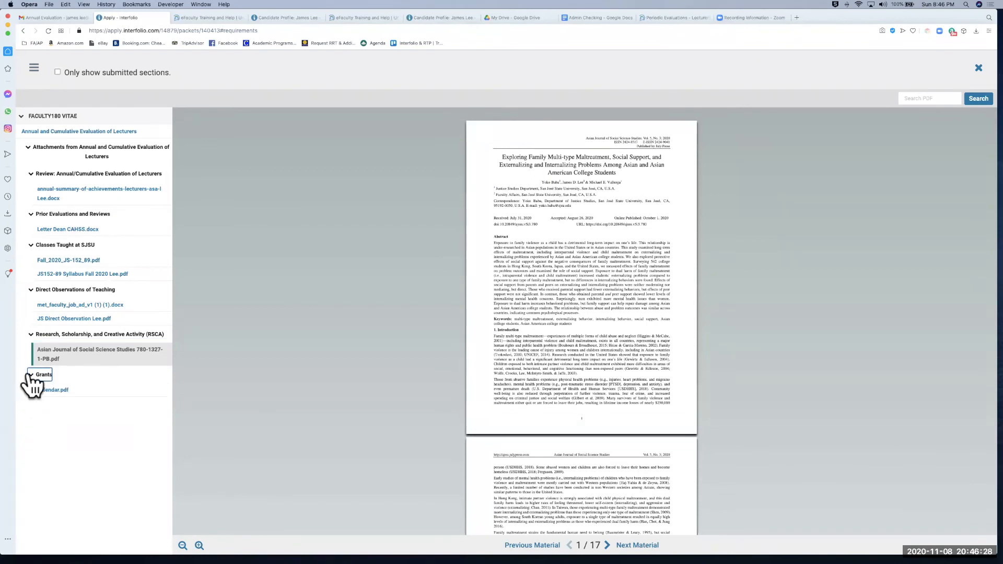
{"action": "left_click", "coordinate": [31, 375]}
{"action": "left_click", "coordinate": [30, 334]}
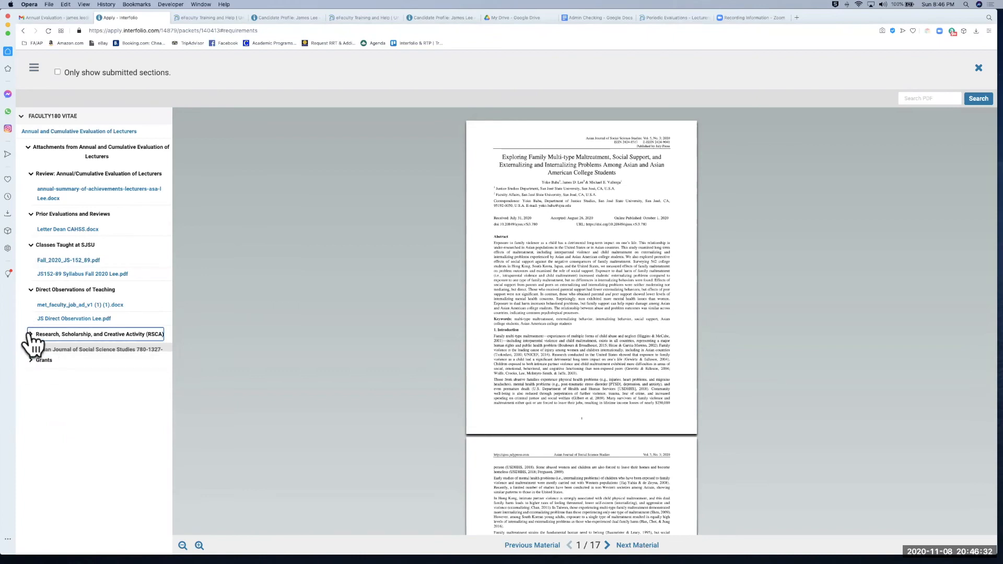
{"action": "left_click", "coordinate": [75, 150]}
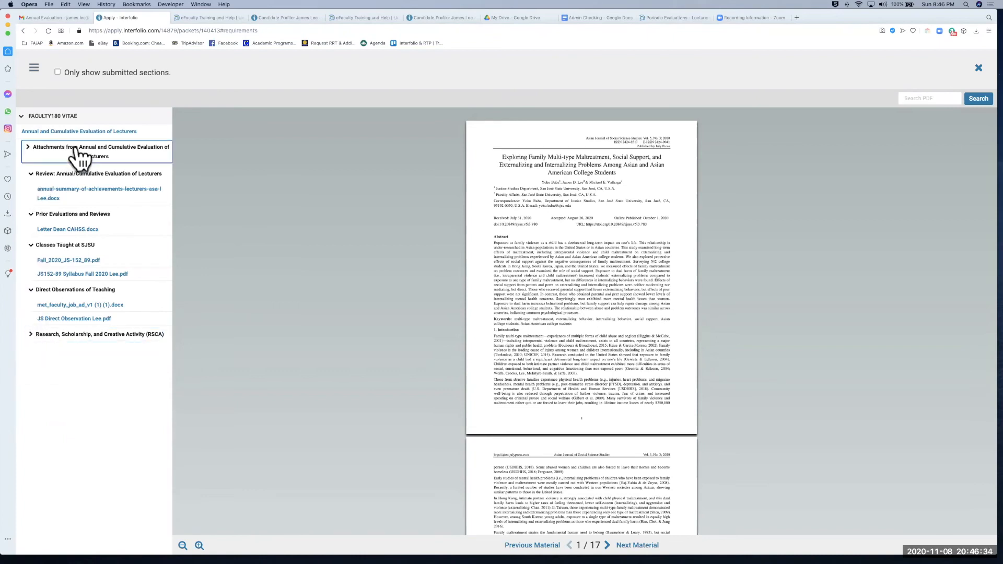
{"action": "left_click", "coordinate": [83, 131]}
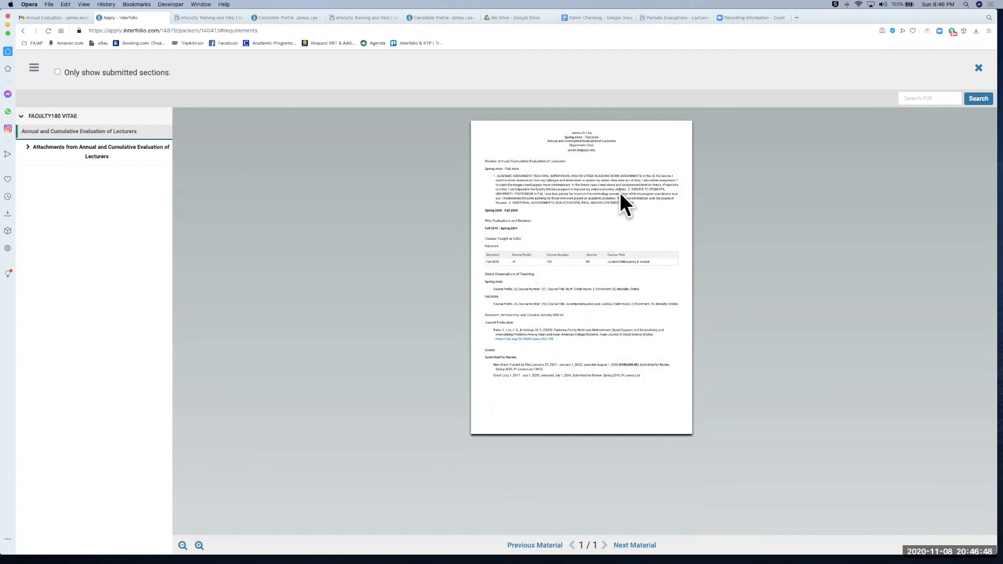
Step: Collapse Classes Taught, Direct Observations, annual review and Prior Evaluations sections, then close the preview
{"action": "left_click", "coordinate": [27, 147]}
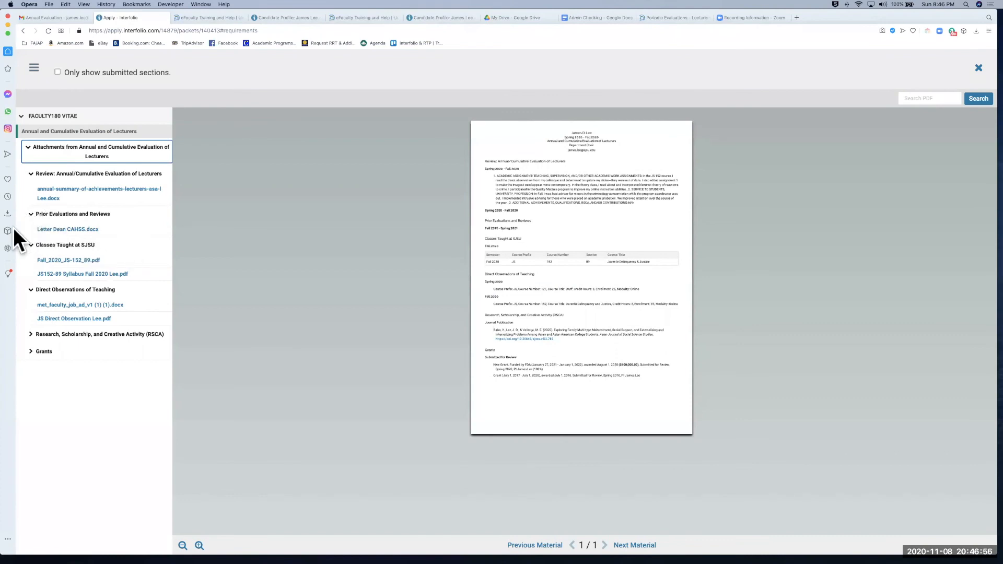
{"action": "left_click", "coordinate": [30, 245]}
{"action": "left_click", "coordinate": [31, 263]}
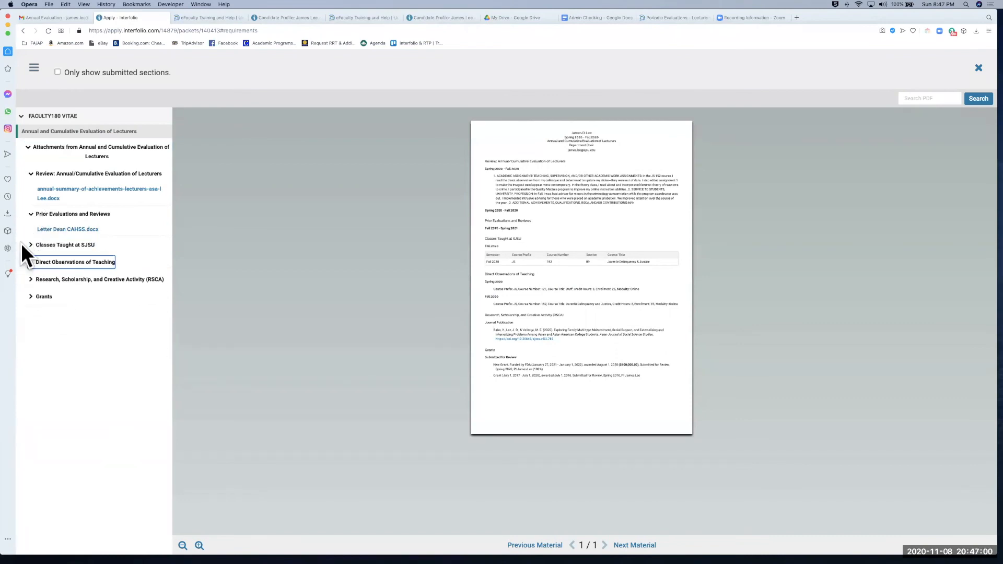
{"action": "left_click", "coordinate": [31, 174]}
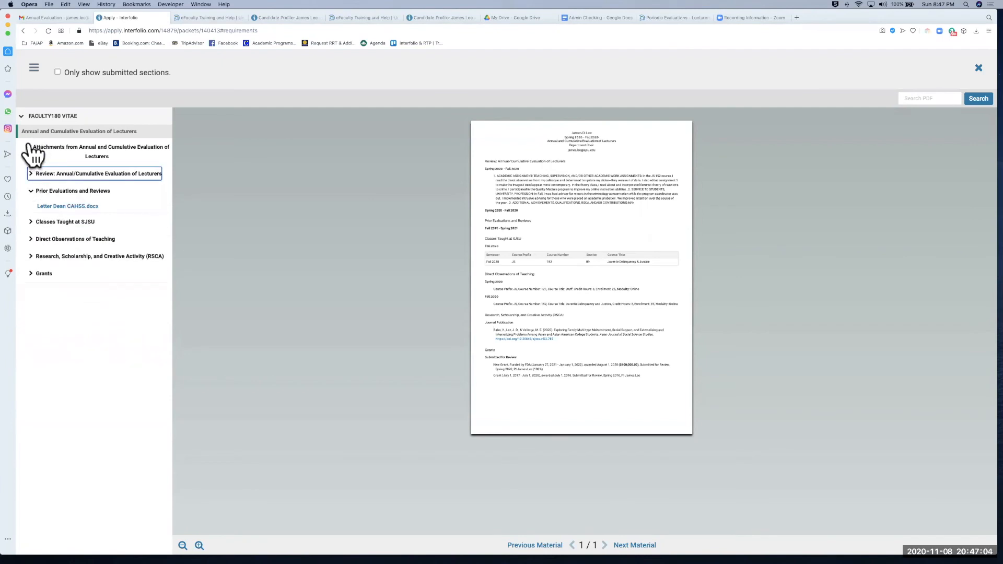
{"action": "left_click", "coordinate": [30, 191]}
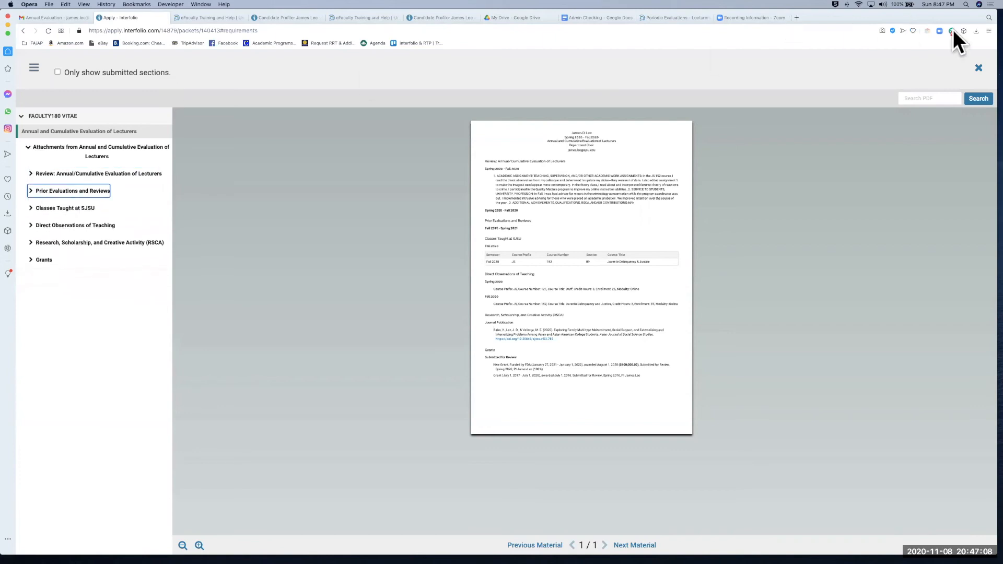
{"action": "left_click", "coordinate": [977, 69]}
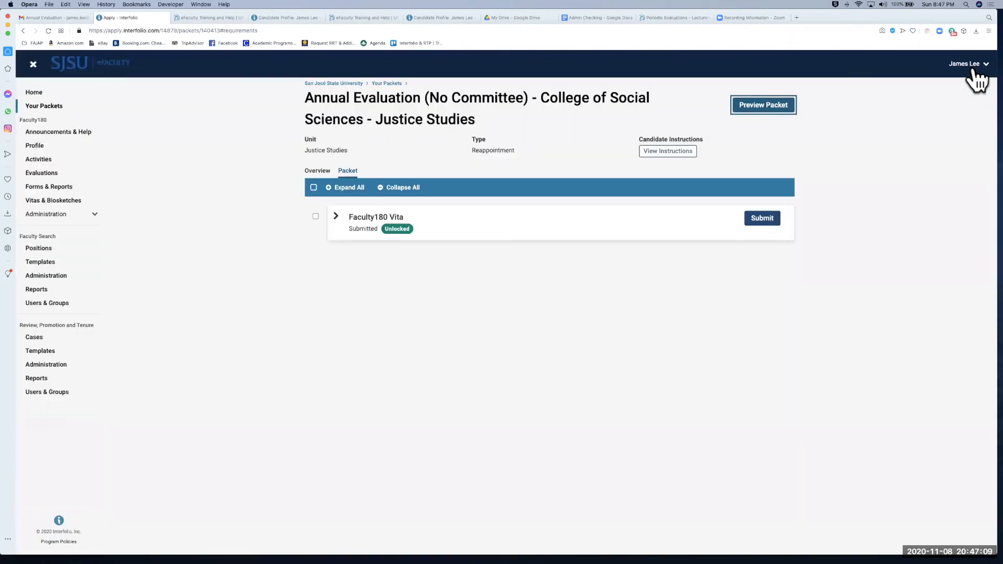
Step: Regenerate the packet's Spring 2020–Fall 2020 Faculty180 Vita, confirm, and submit it for review
{"action": "left_click", "coordinate": [337, 216]}
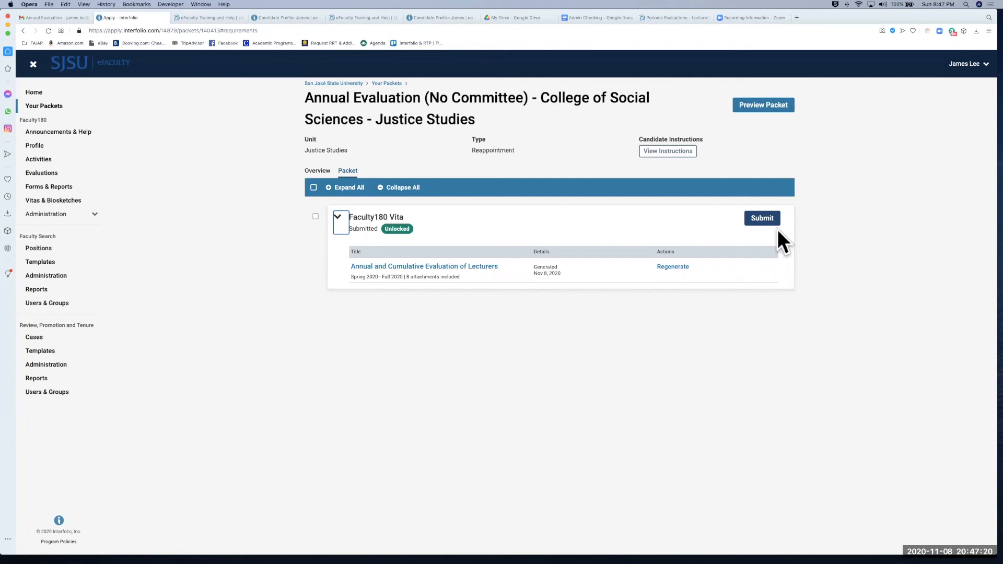
{"action": "left_click", "coordinate": [684, 267]}
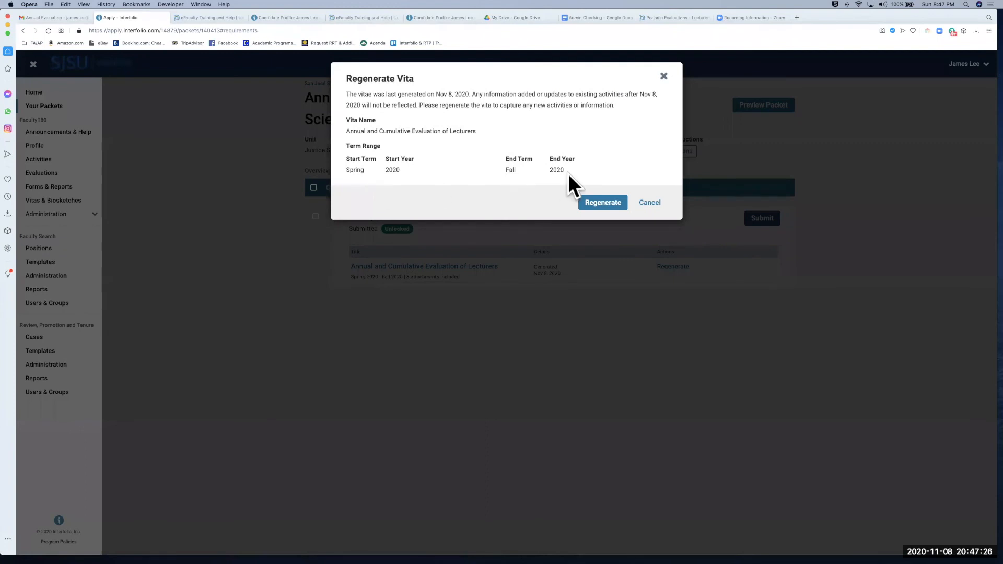
{"action": "left_click", "coordinate": [602, 204]}
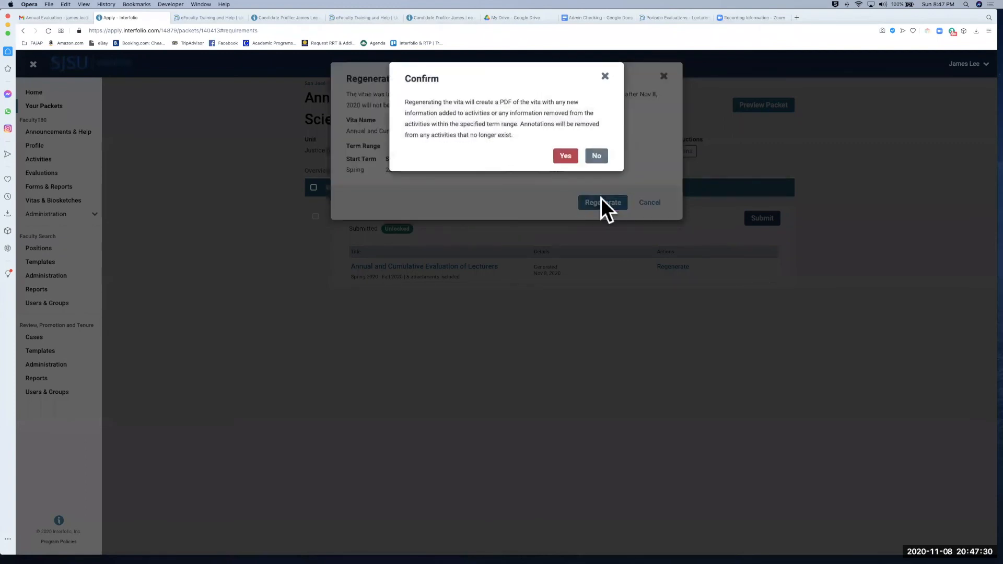
{"action": "left_click", "coordinate": [566, 157]}
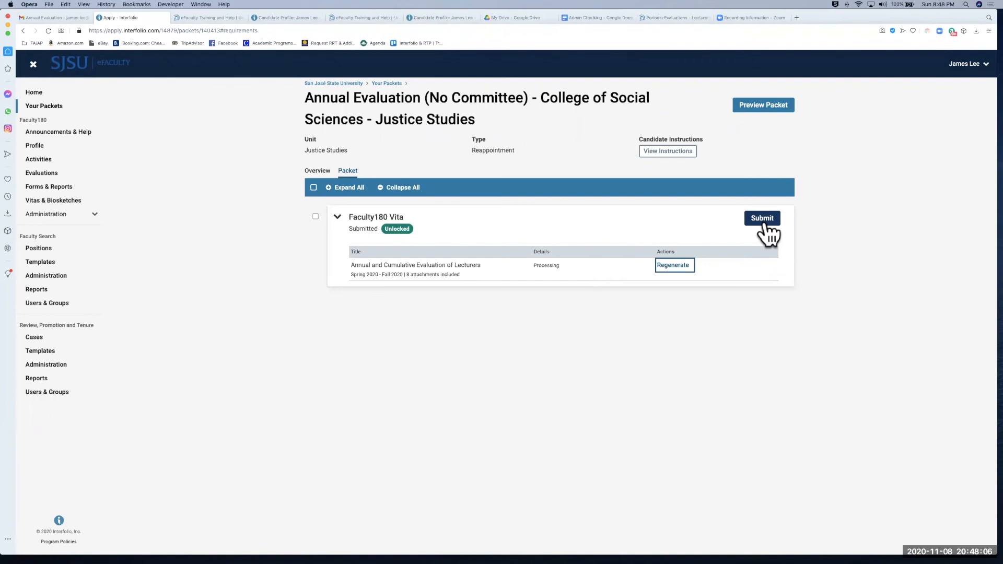
{"action": "left_click", "coordinate": [764, 222]}
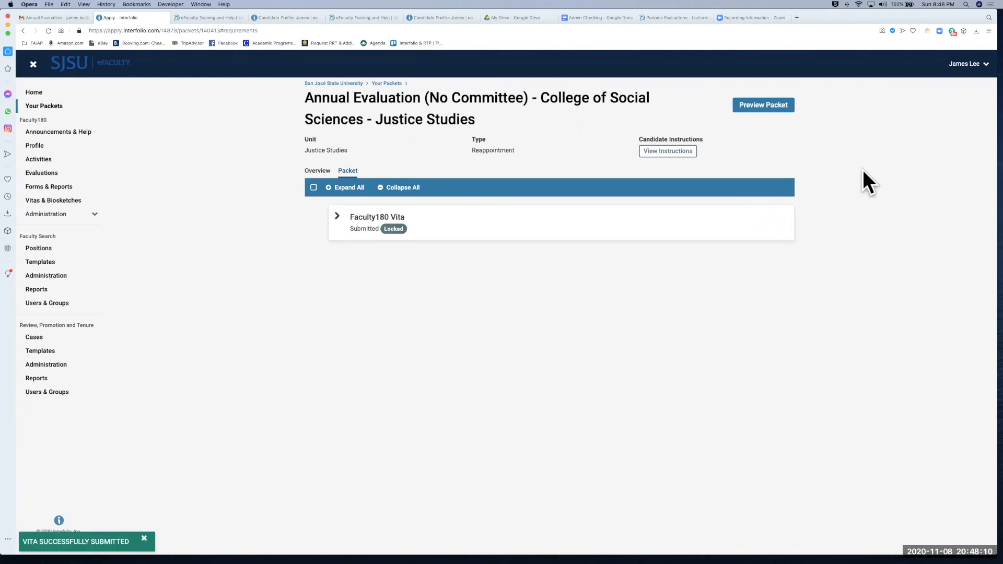
Step: Open the candidate's Annual Evaluation case, read the case packet, and return to the case overview
{"action": "left_click", "coordinate": [55, 339]}
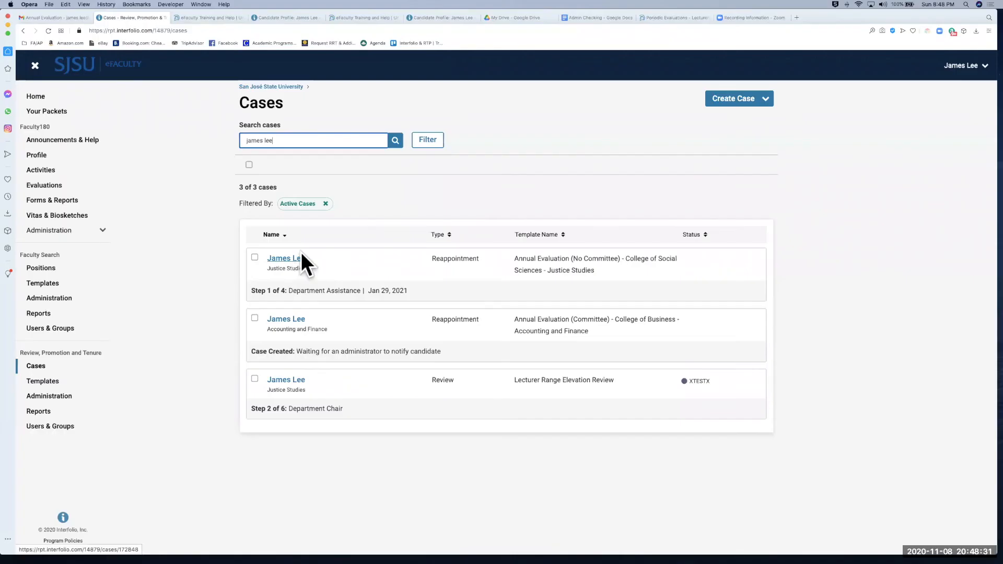
{"action": "left_click", "coordinate": [293, 258]}
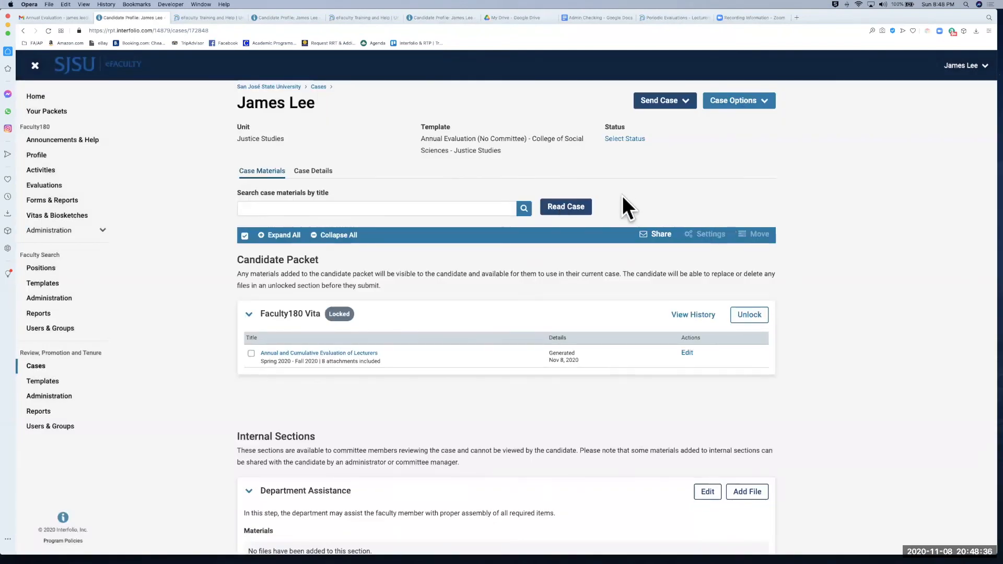
{"action": "left_click", "coordinate": [583, 212]}
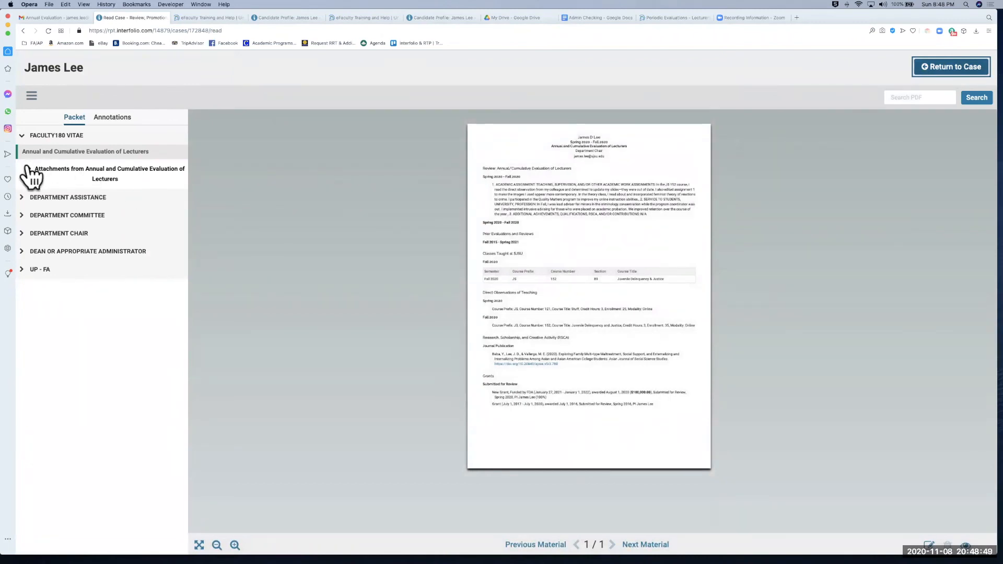
{"action": "left_click", "coordinate": [930, 70]}
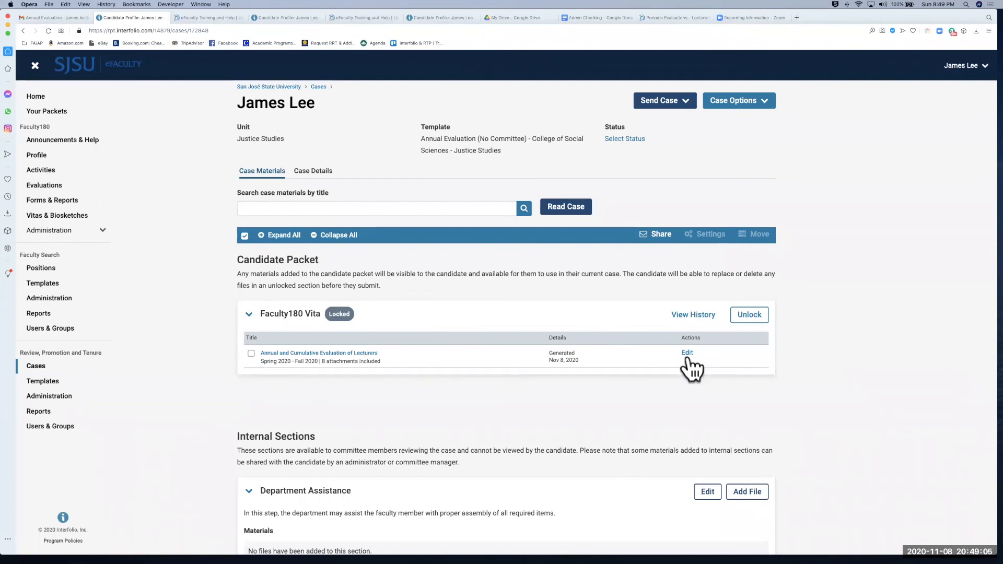
Step: Unlock the Faculty180 Vita, re-save the Spring 2020–Fall 2020 Annual/Cumulative Evaluation entry, and return to Your Packets
{"action": "left_click", "coordinate": [747, 319]}
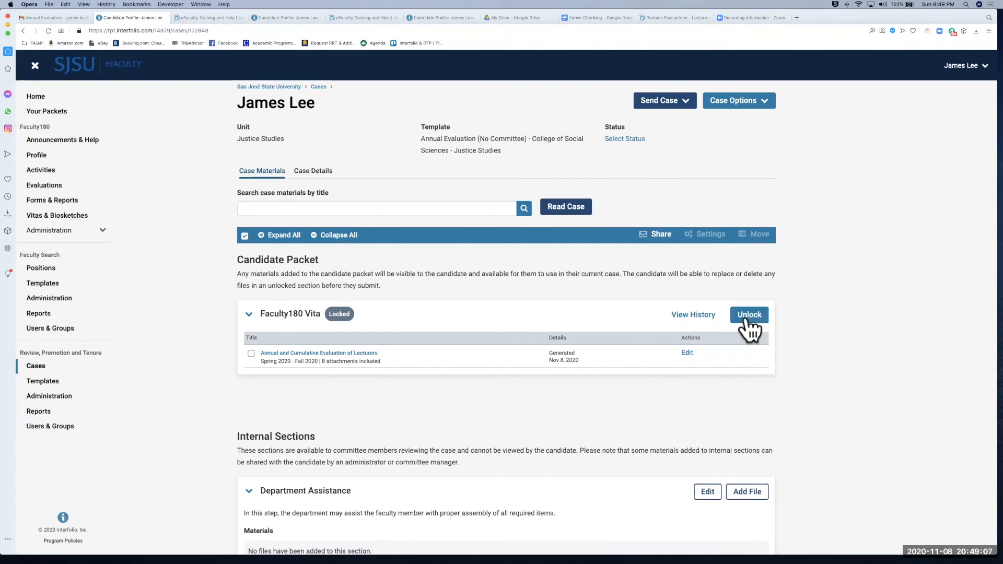
{"action": "left_click", "coordinate": [748, 316]}
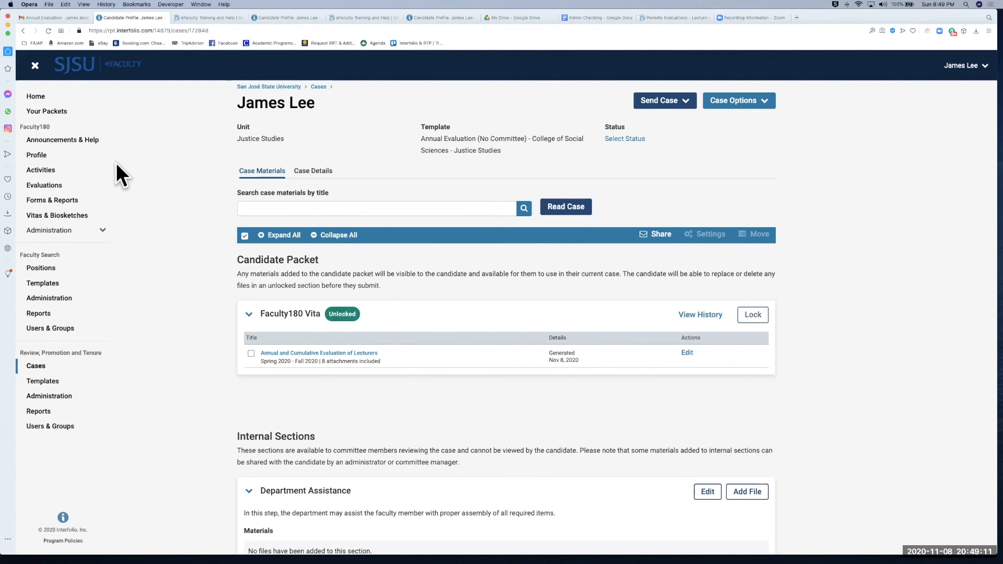
{"action": "left_click", "coordinate": [92, 175]}
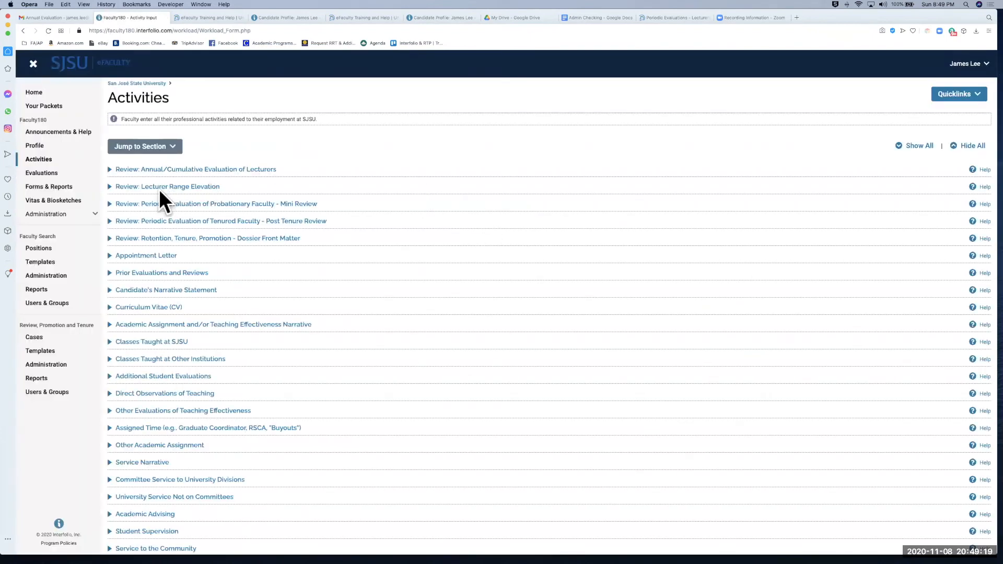
{"action": "left_click", "coordinate": [113, 170]}
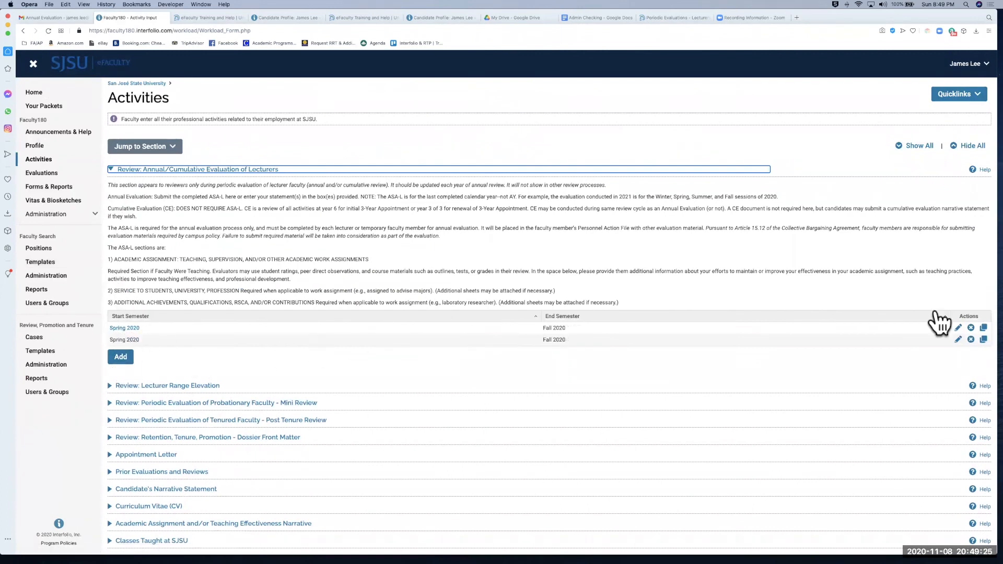
{"action": "left_click", "coordinate": [958, 328]}
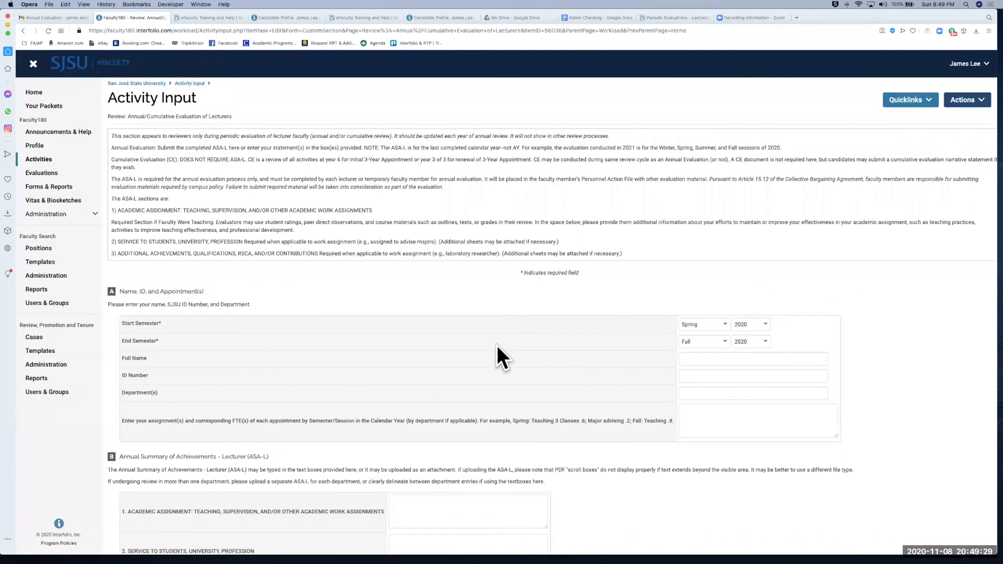
{"action": "scroll", "coordinate": [496, 346], "scroll_direction": "down", "scroll_amount": 6}
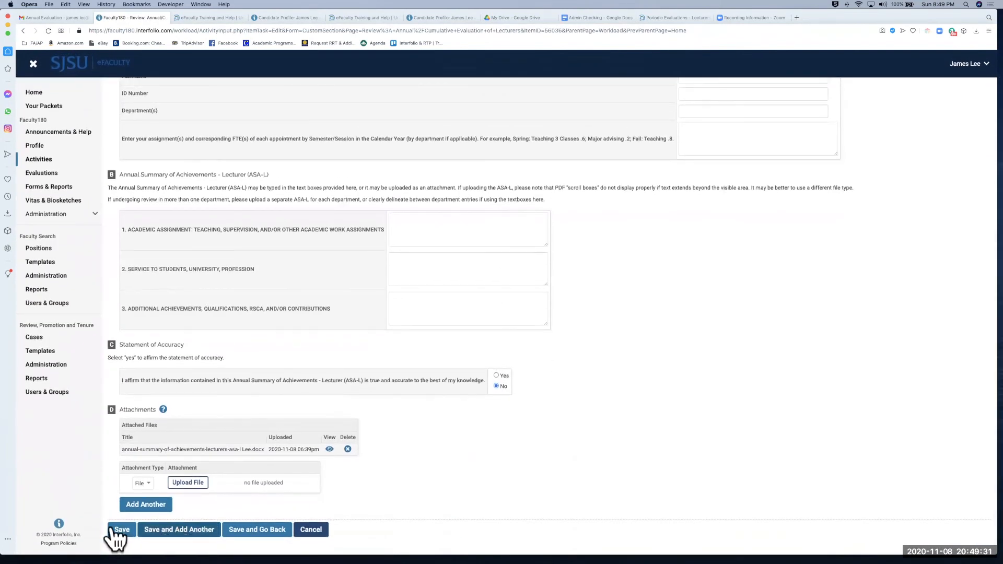
{"action": "left_click", "coordinate": [162, 532]}
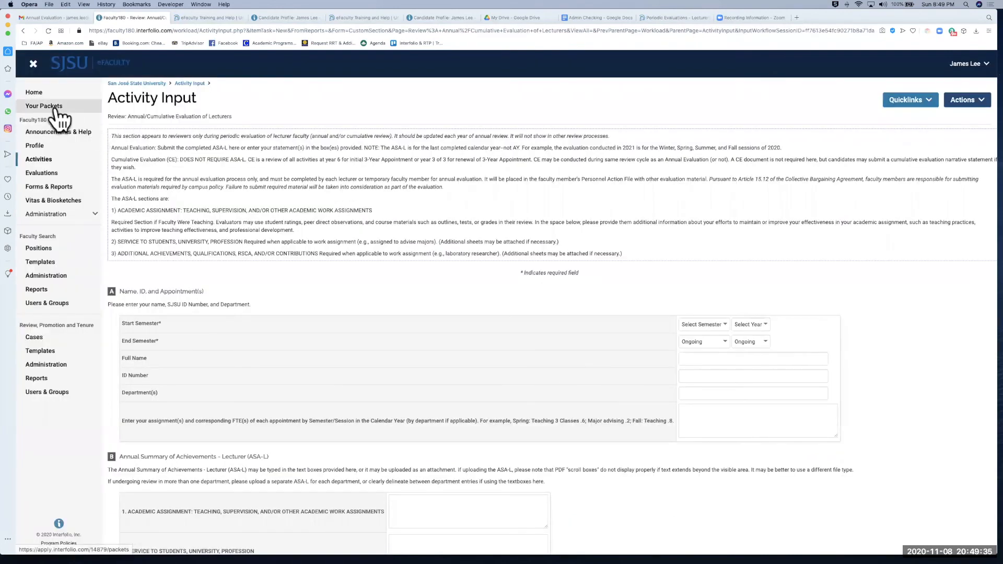
{"action": "left_click", "coordinate": [55, 108]}
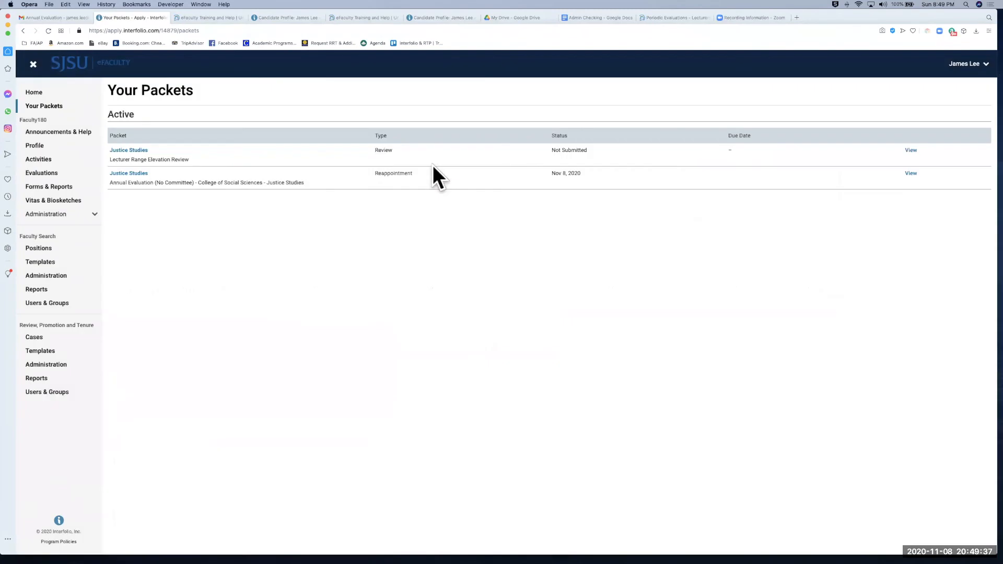
Step: Regenerate the Spring–Fall 2020 Faculty180 Vita in the Justice Studies Annual Evaluation packet and submit it
{"action": "left_click", "coordinate": [131, 174]}
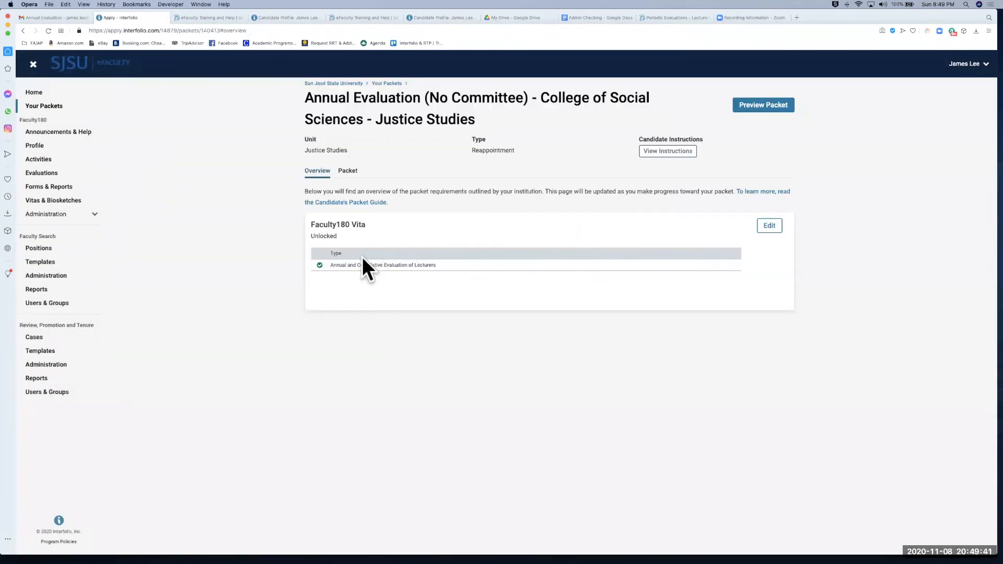
{"action": "left_click", "coordinate": [772, 226]}
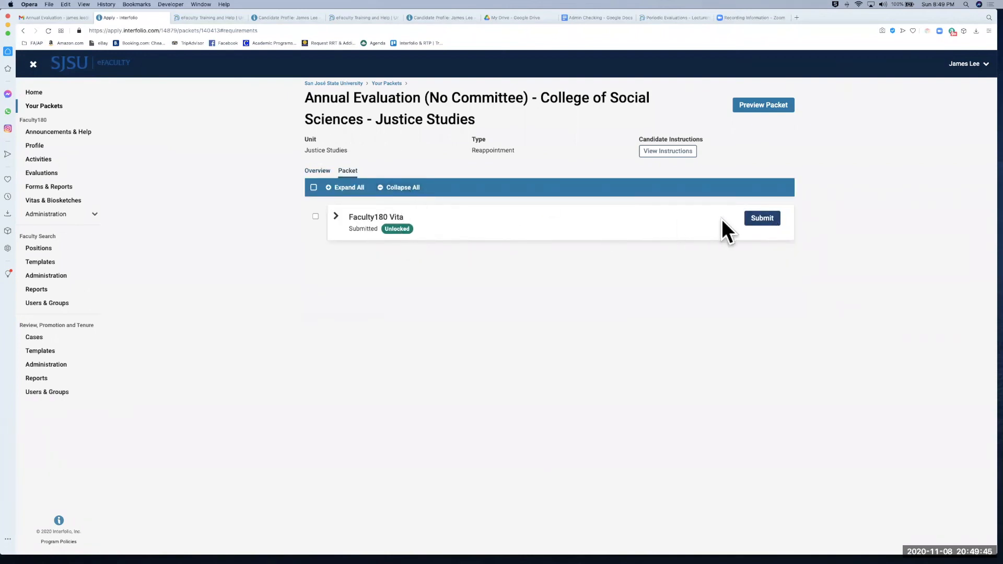
{"action": "left_click", "coordinate": [337, 219]}
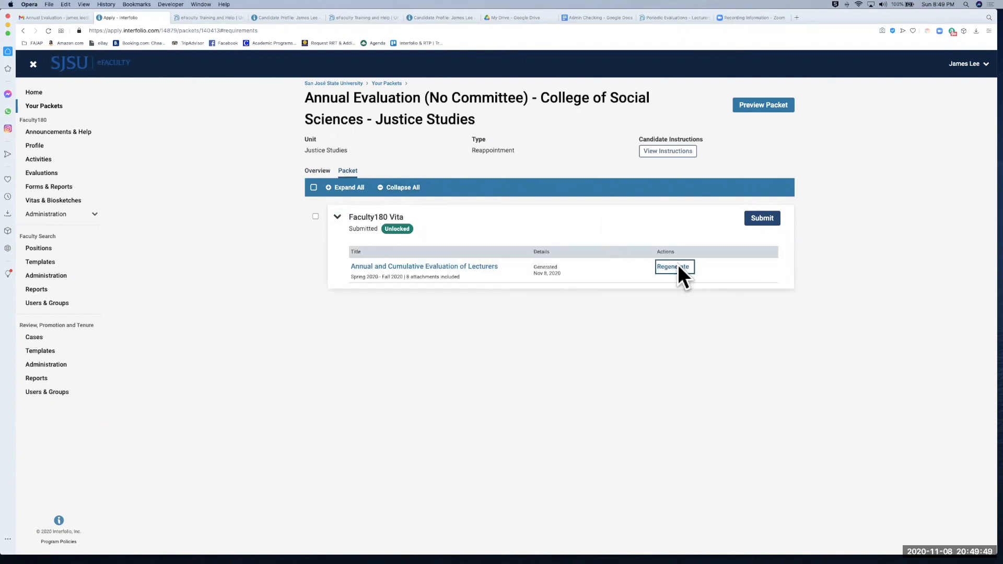
{"action": "left_click", "coordinate": [678, 264]}
{"action": "left_click", "coordinate": [588, 201]}
{"action": "left_click", "coordinate": [567, 153]}
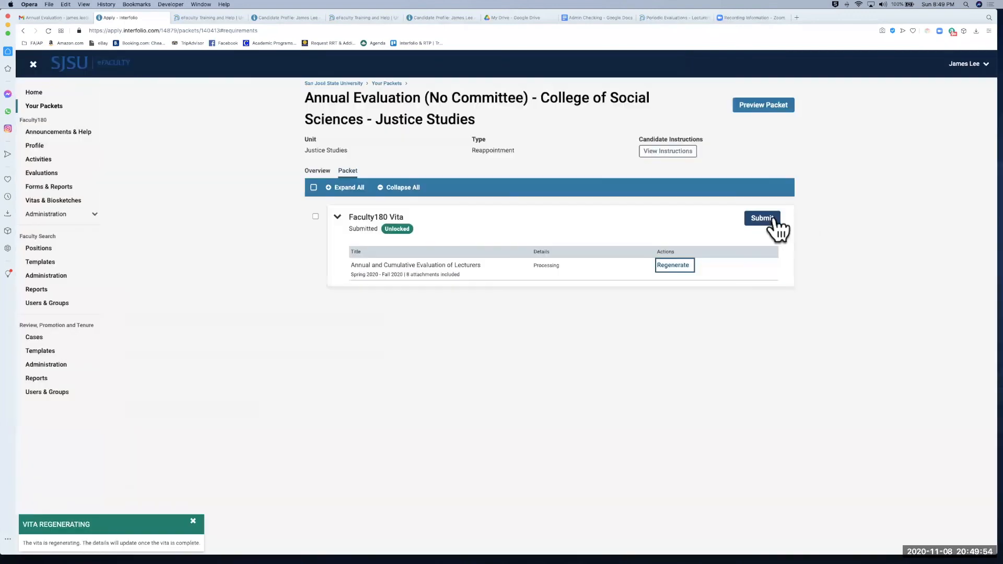
{"action": "left_click", "coordinate": [766, 219]}
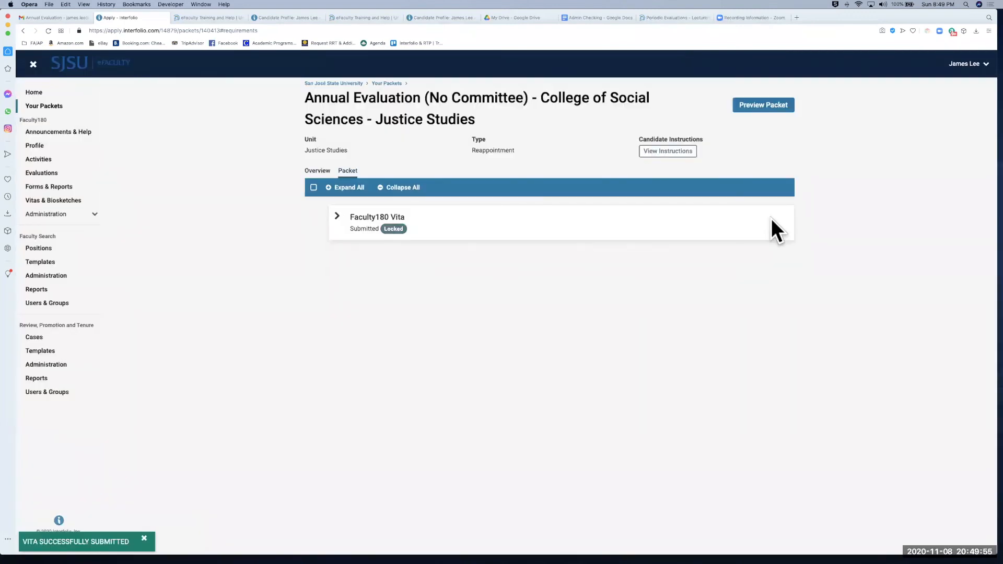
{"action": "left_click", "coordinate": [38, 340]}
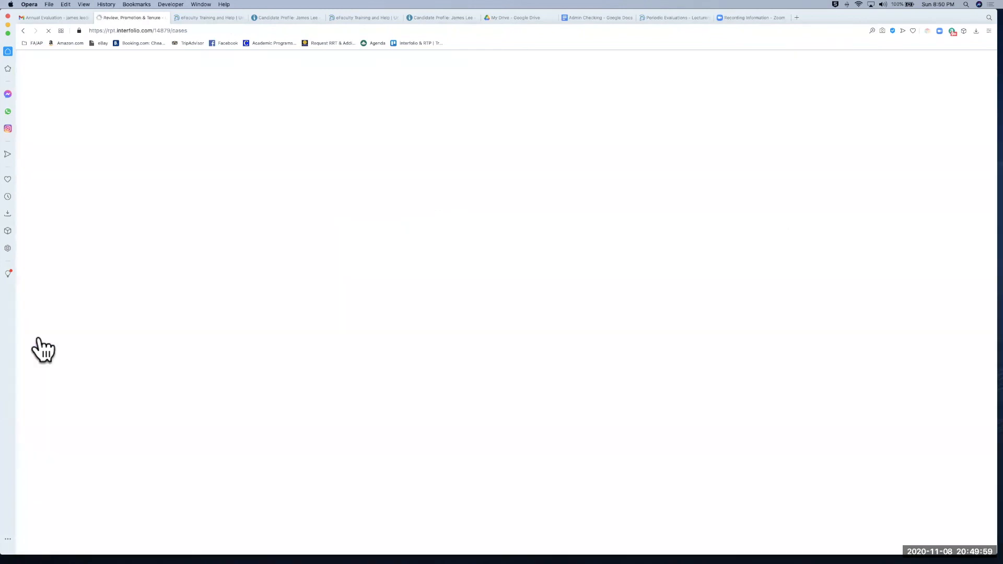
Step: Search cases for the candidate's name and open the Justice Studies Annual Evaluation case
{"action": "key", "text": "Return"}
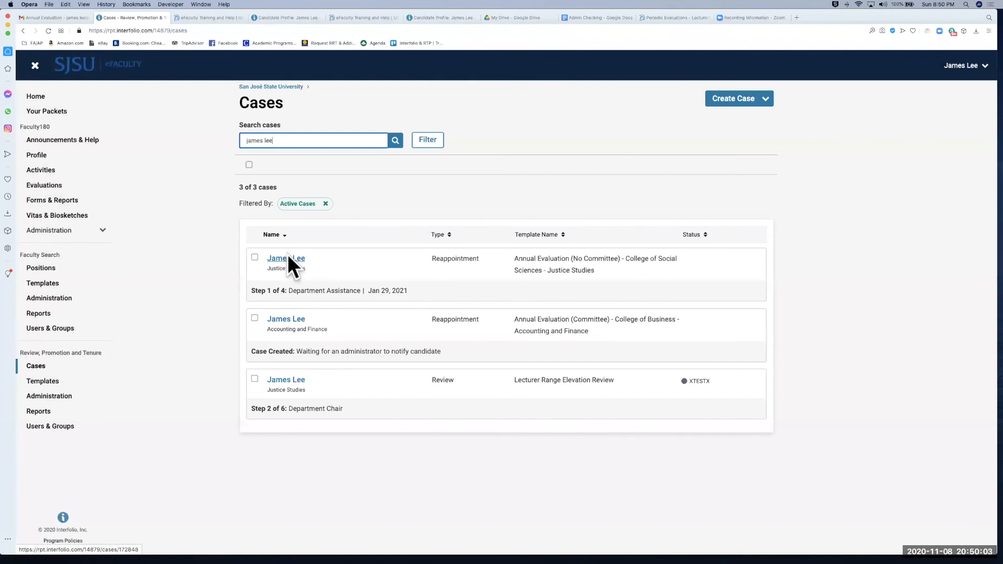
{"action": "left_click", "coordinate": [287, 259]}
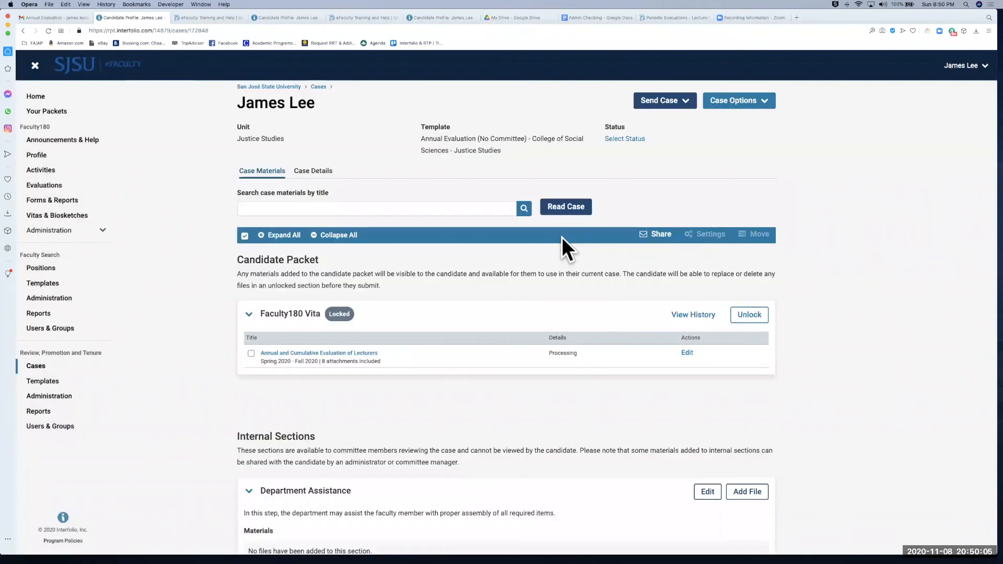
{"action": "scroll", "coordinate": [528, 285], "scroll_direction": "down", "scroll_amount": 3}
{"action": "scroll", "coordinate": [528, 281], "scroll_direction": "down", "scroll_amount": 2}
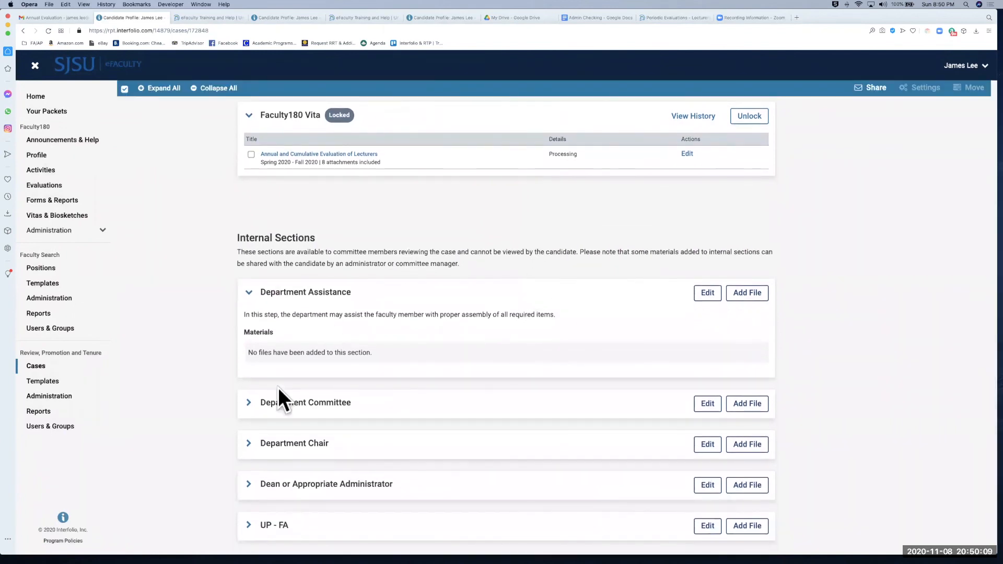
Step: Expand and collapse the Department Committee, Department Assistance and Department Chair sections to check they're empty
{"action": "left_click", "coordinate": [248, 402]}
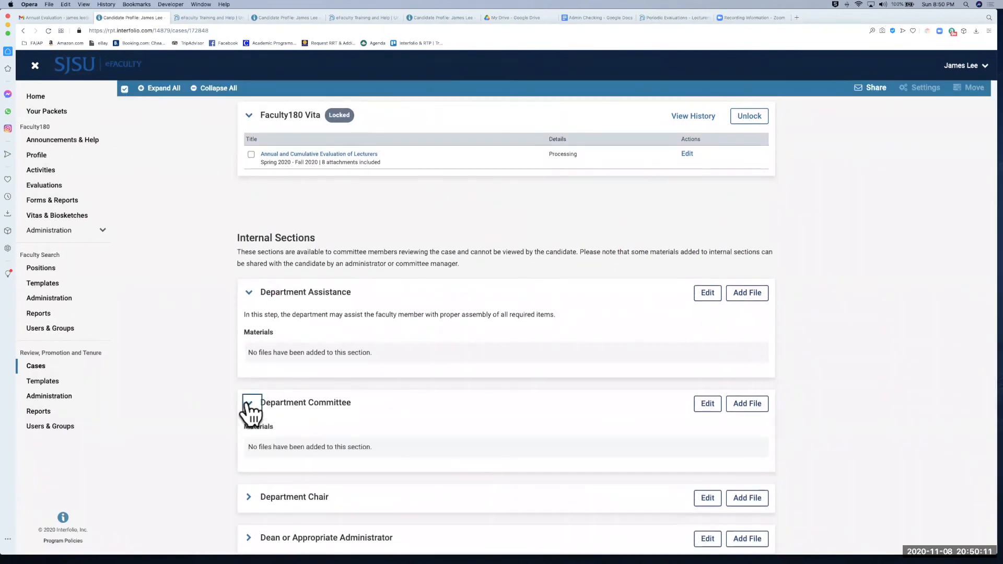
{"action": "left_click", "coordinate": [249, 403]}
{"action": "left_click", "coordinate": [250, 293]}
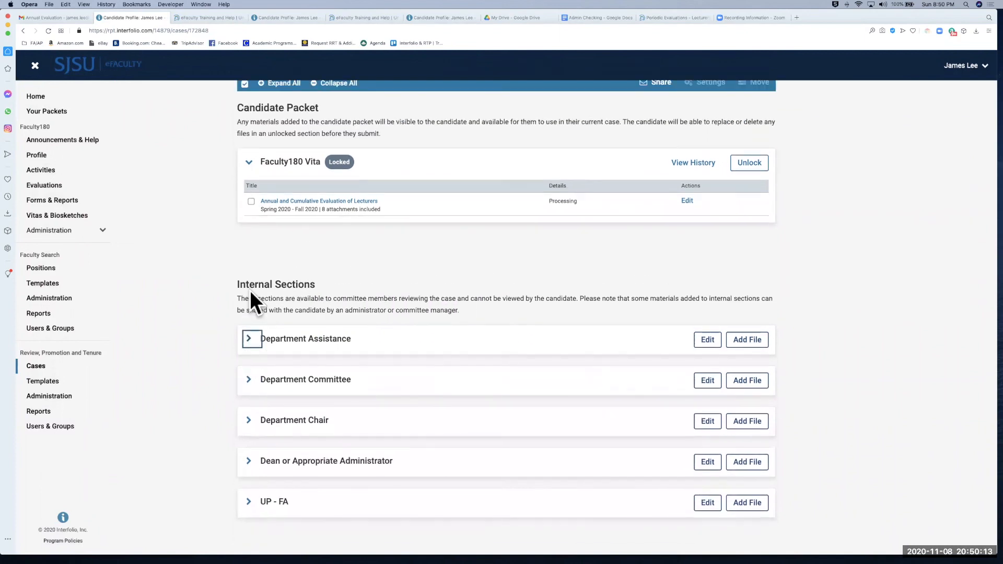
{"action": "left_click", "coordinate": [249, 444]}
{"action": "scroll", "coordinate": [247, 444], "scroll_direction": "down", "scroll_amount": 2}
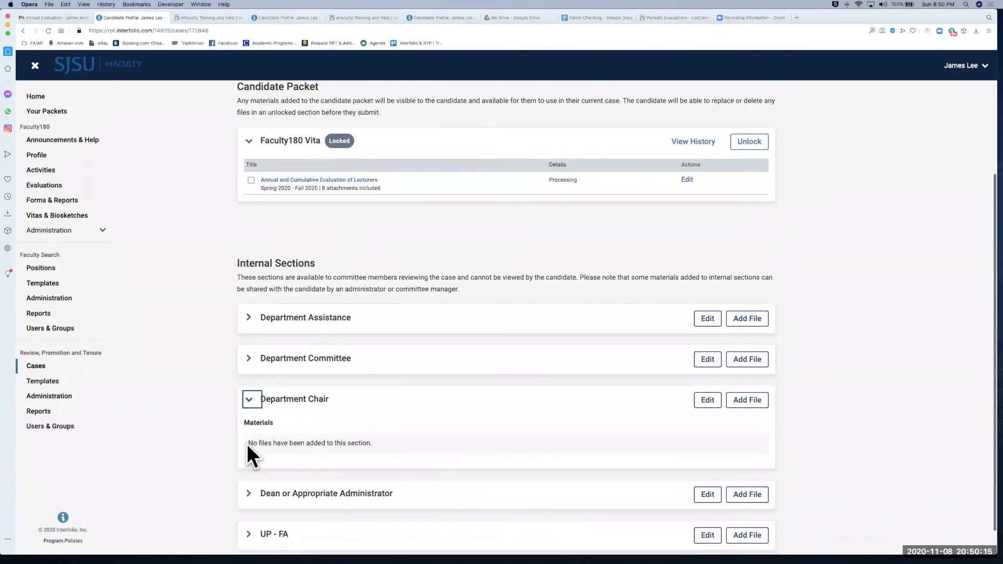
{"action": "left_click", "coordinate": [250, 379]}
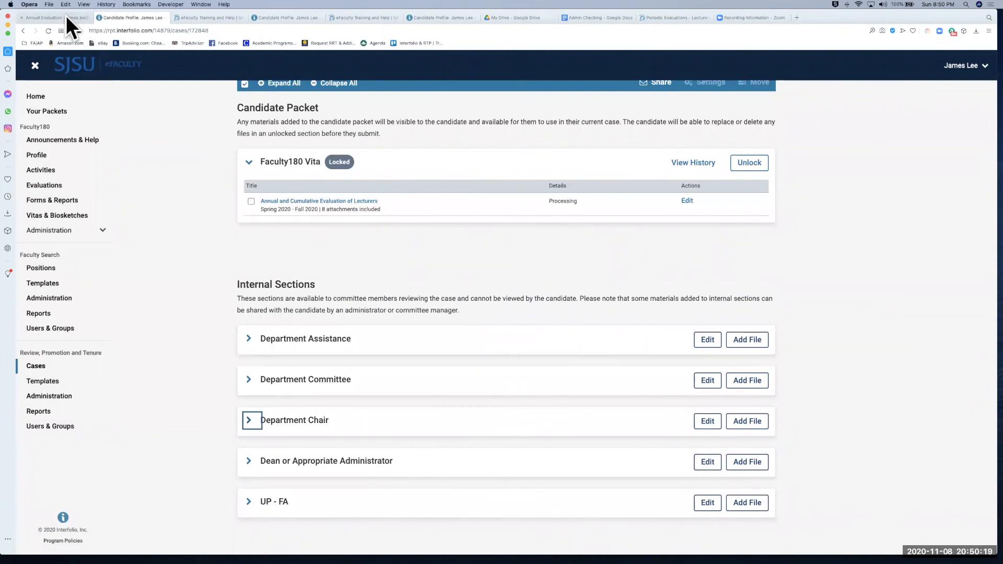
Step: Expand the Department Committee, Department Chair and Dean sections, then view the Case Details tab
{"action": "mouse_move", "coordinate": [67, 19]}
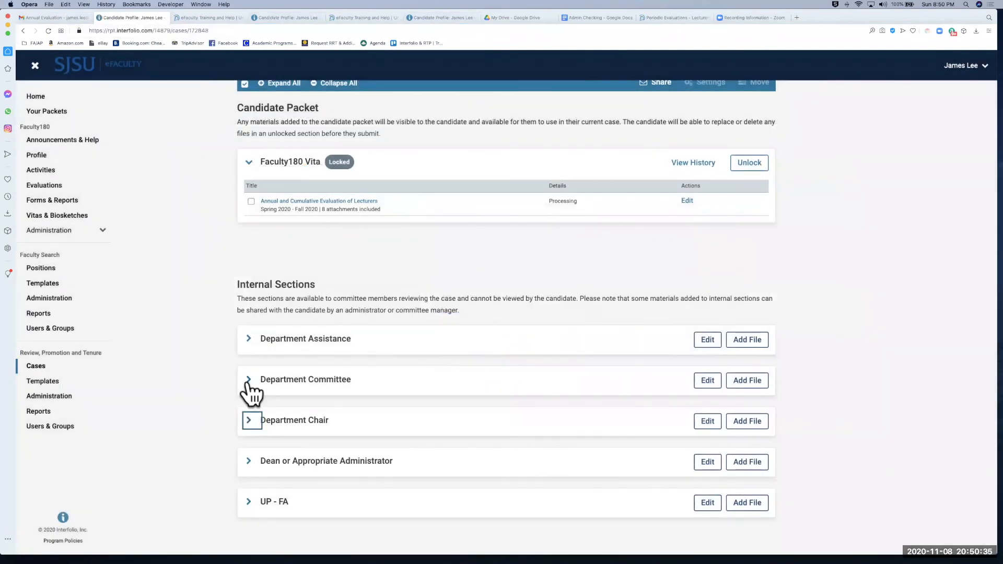
{"action": "left_click", "coordinate": [249, 380]}
{"action": "scroll", "coordinate": [248, 384], "scroll_direction": "down", "scroll_amount": 1}
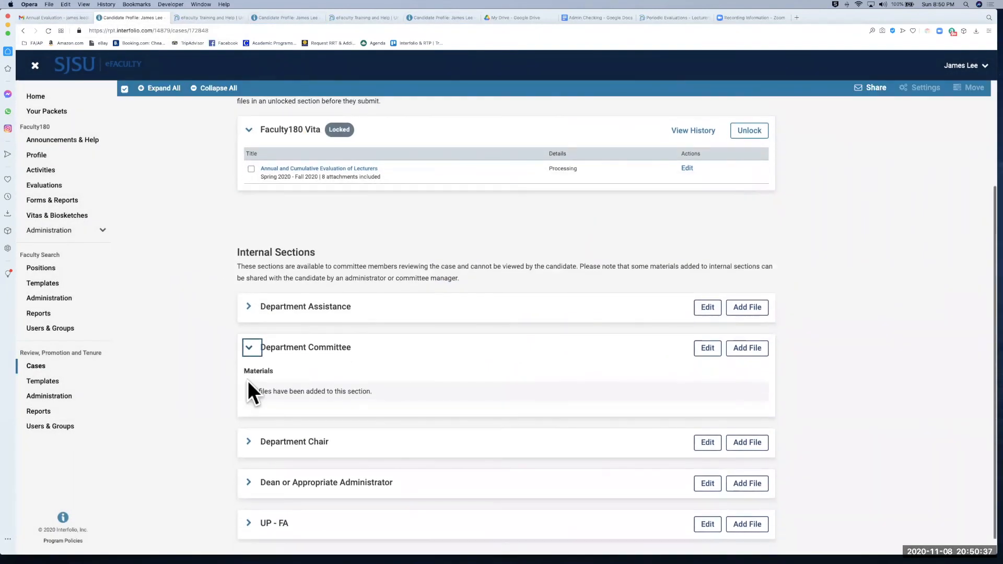
{"action": "left_click", "coordinate": [250, 443]}
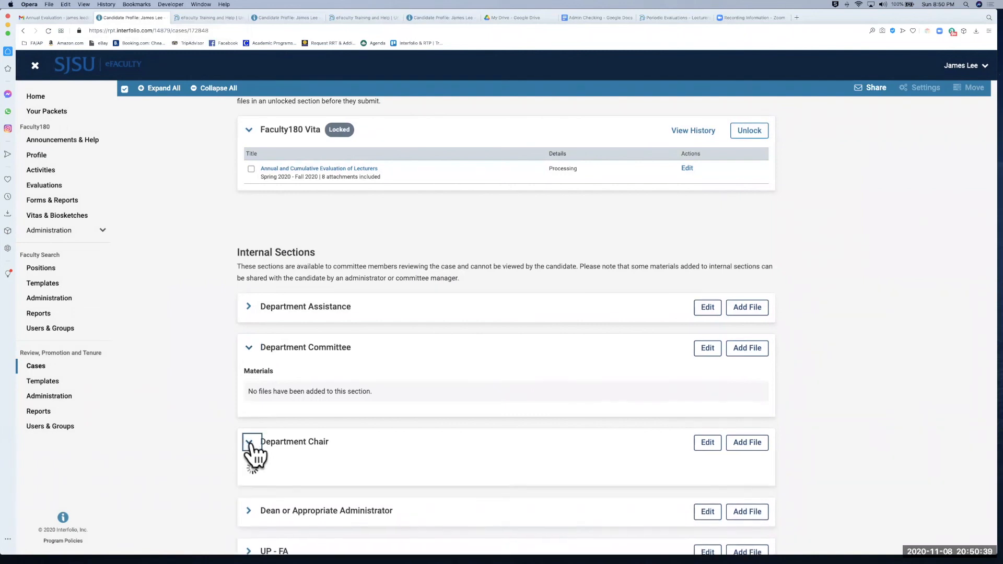
{"action": "scroll", "coordinate": [253, 460], "scroll_direction": "down", "scroll_amount": 3}
{"action": "left_click", "coordinate": [250, 462]}
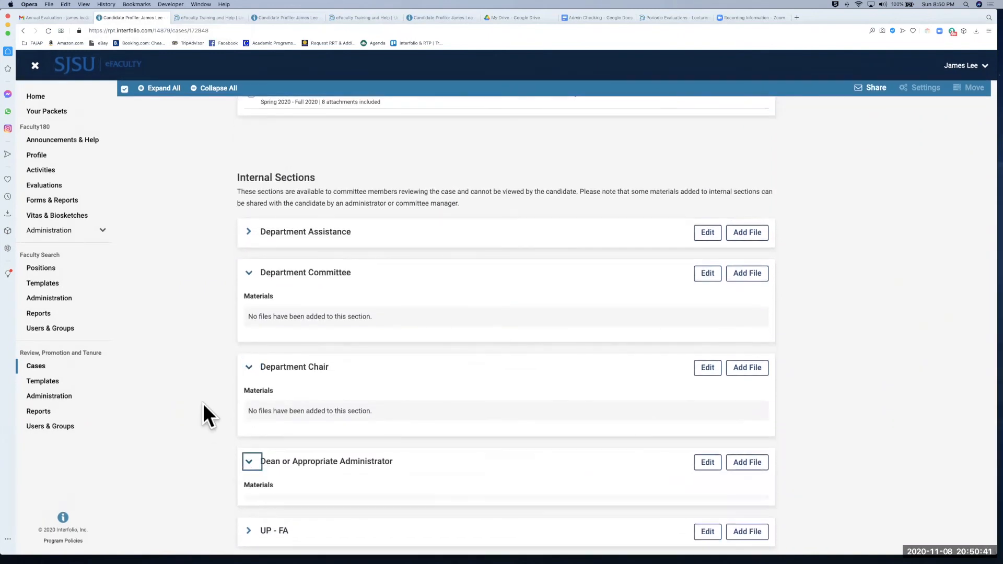
{"action": "scroll", "coordinate": [204, 416], "scroll_direction": "down", "scroll_amount": 2}
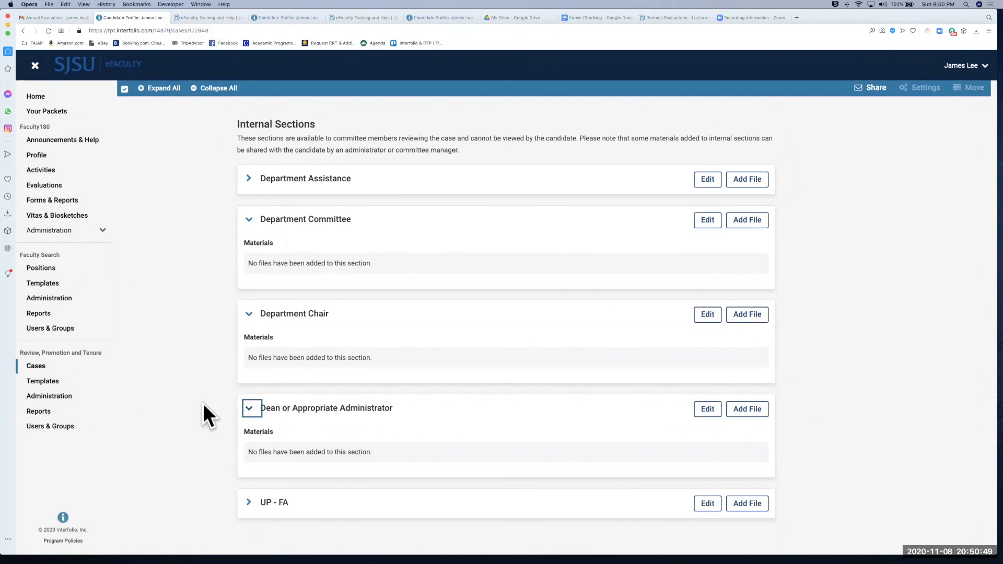
{"action": "scroll", "coordinate": [206, 244], "scroll_direction": "up", "scroll_amount": 5}
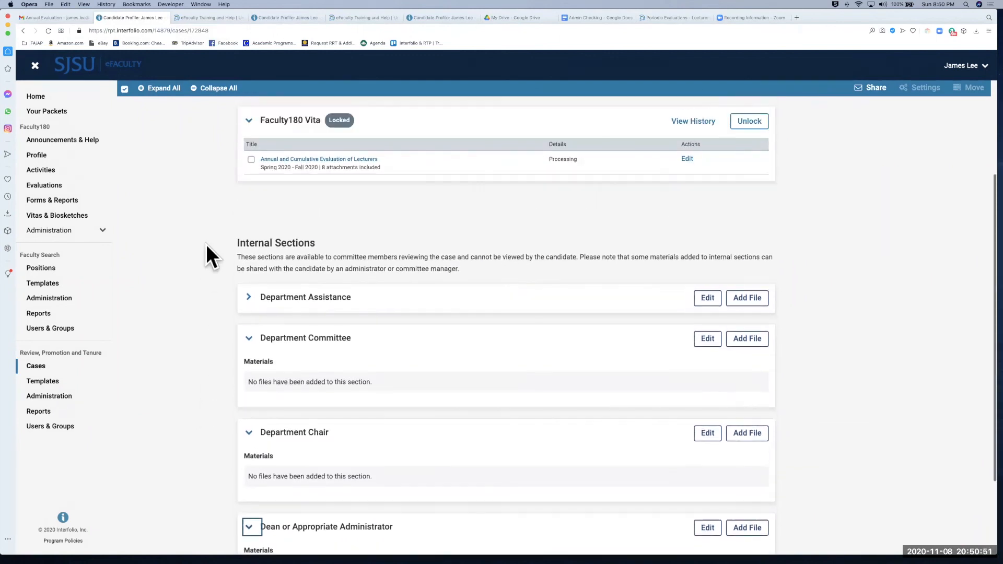
{"action": "scroll", "coordinate": [206, 243], "scroll_direction": "up", "scroll_amount": 4}
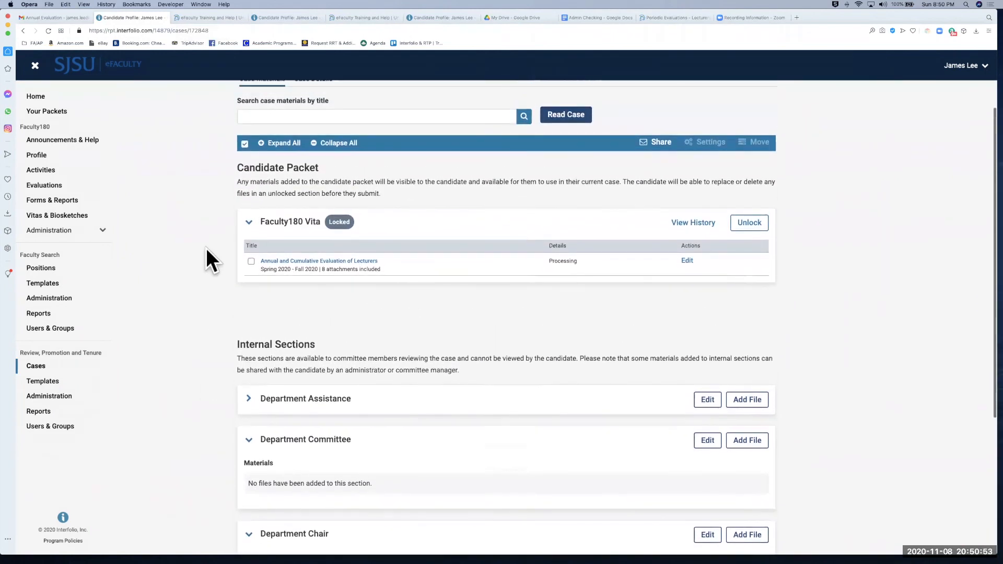
{"action": "scroll", "coordinate": [211, 300], "scroll_direction": "up", "scroll_amount": 2}
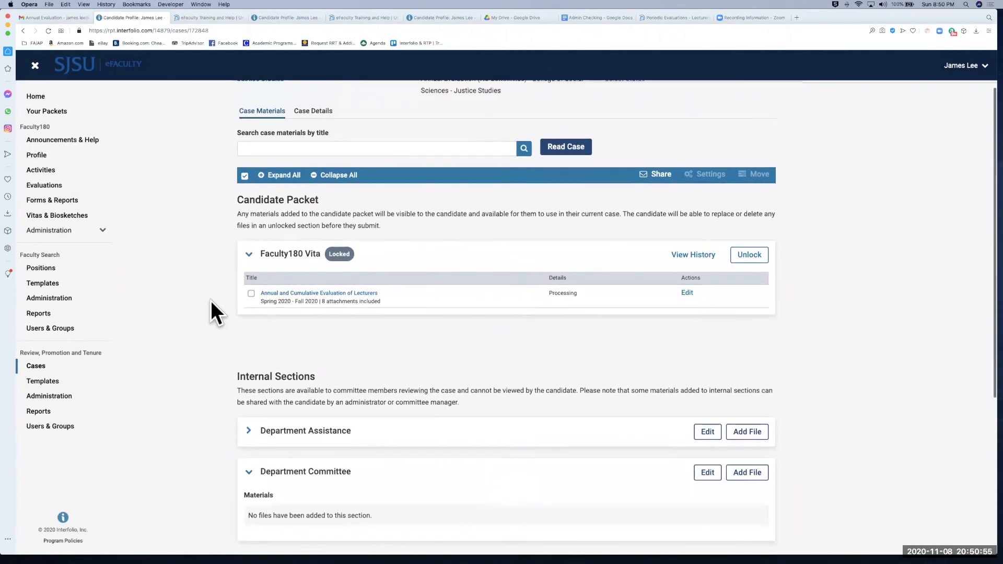
{"action": "scroll", "coordinate": [211, 300], "scroll_direction": "up", "scroll_amount": 1}
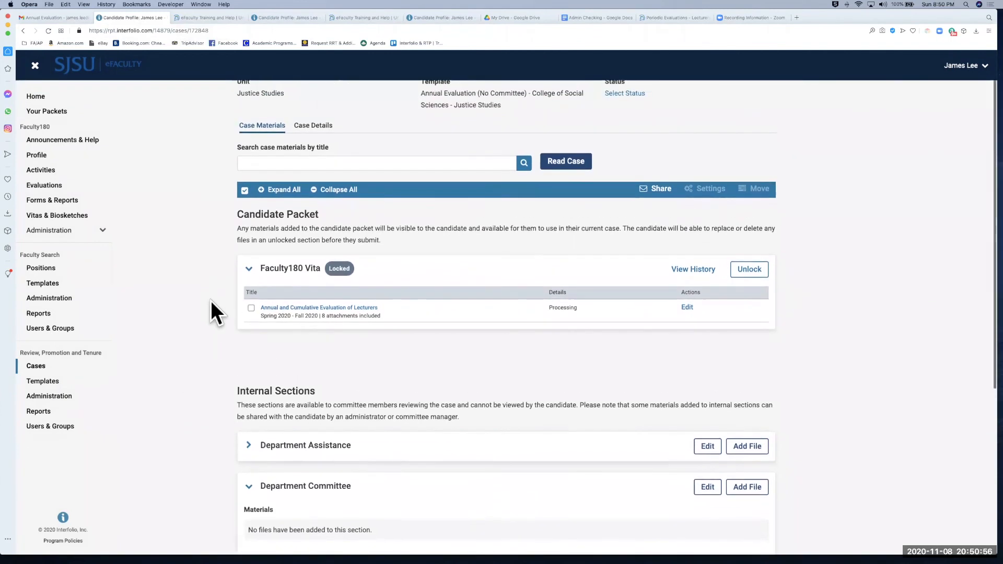
{"action": "left_click", "coordinate": [327, 130]}
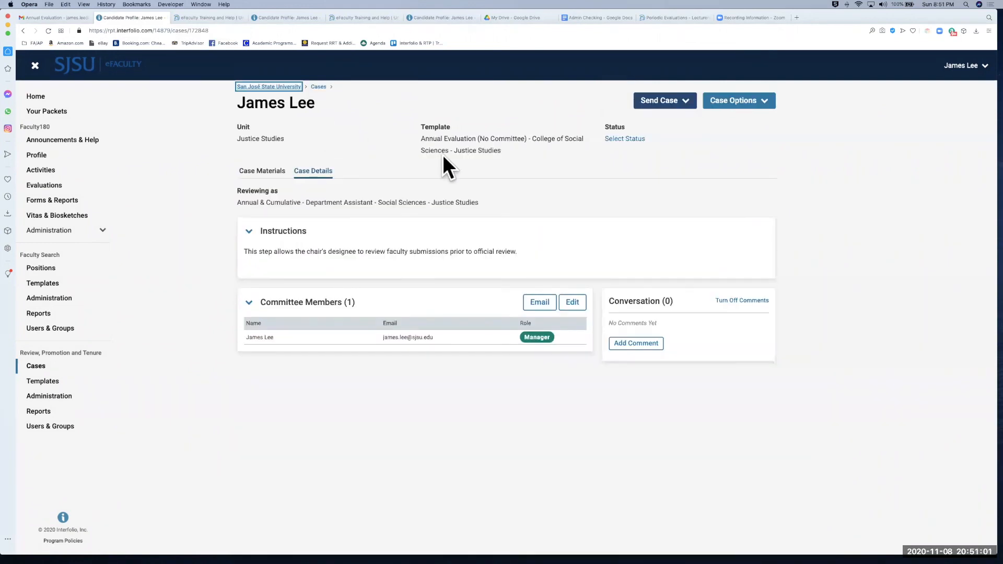